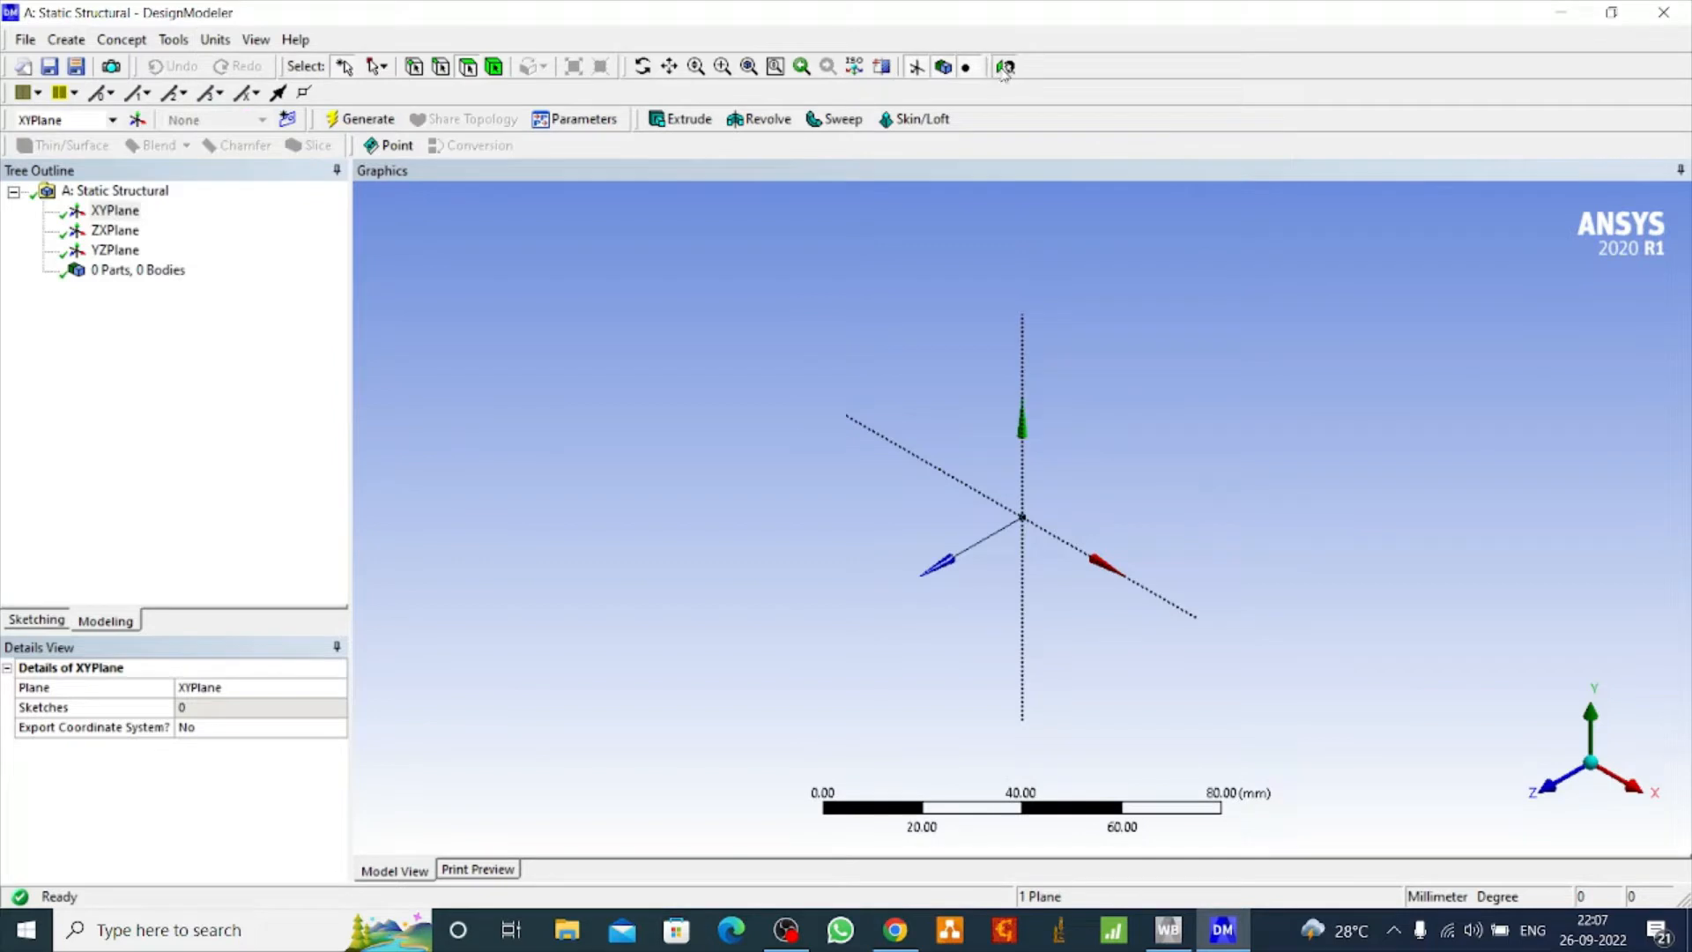
Generate a box primitive on the XY plane at the origin with diagonal components X 10, Y 50 and Z 10 mm.
click(1004, 66)
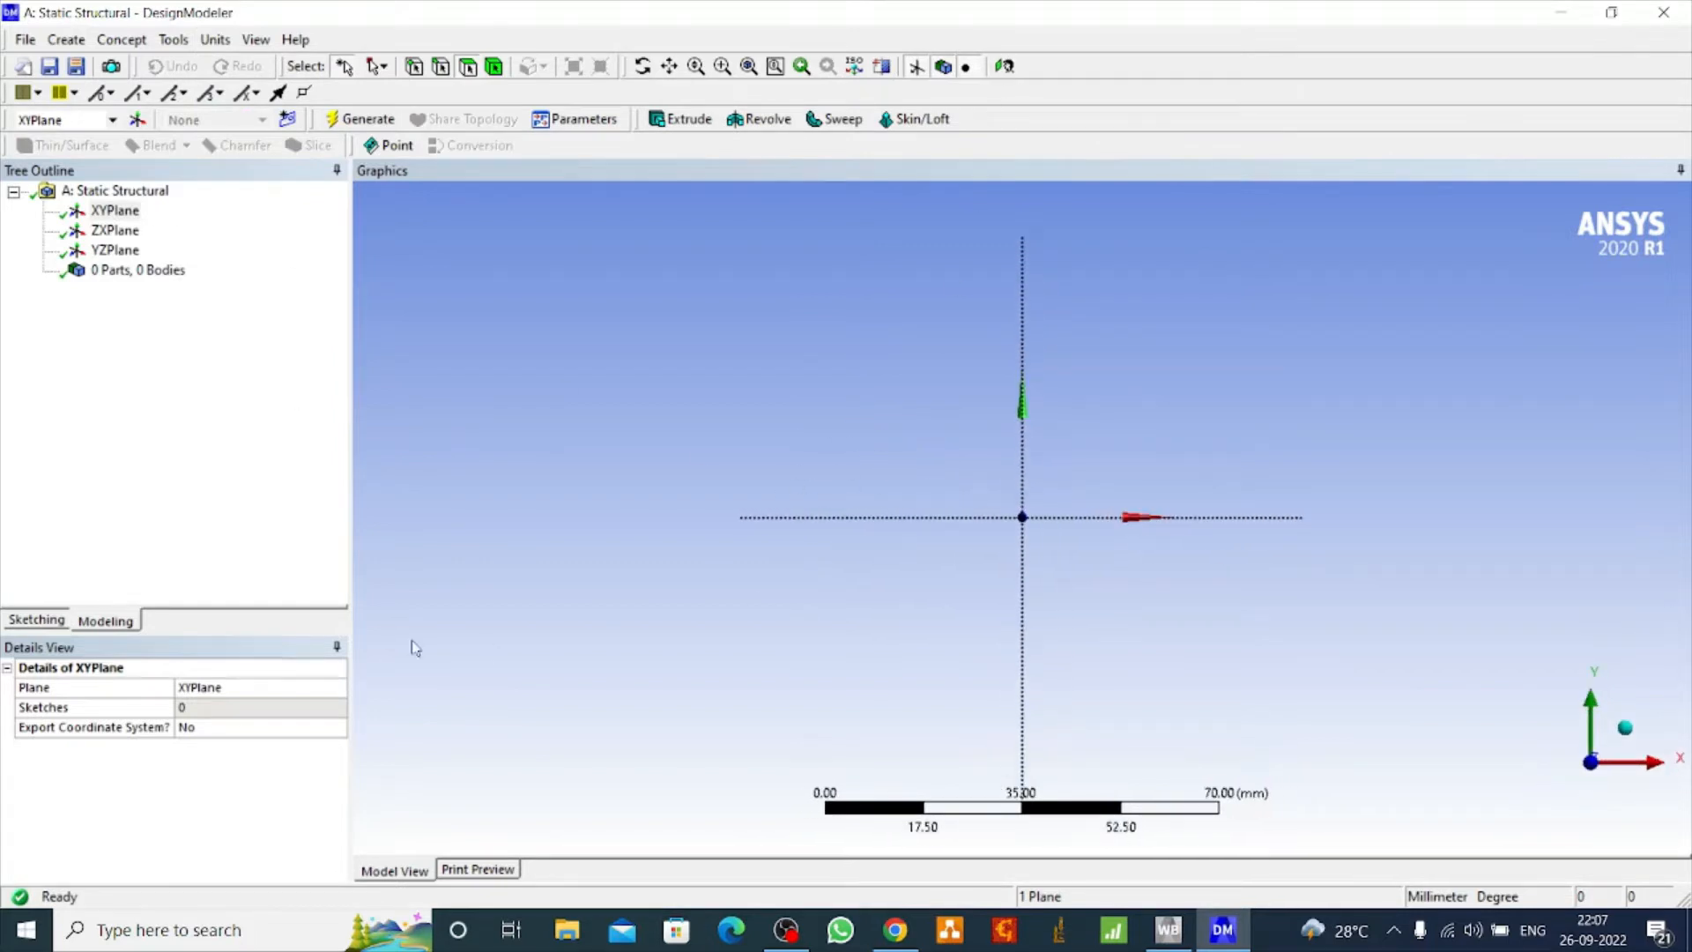
click(67, 41)
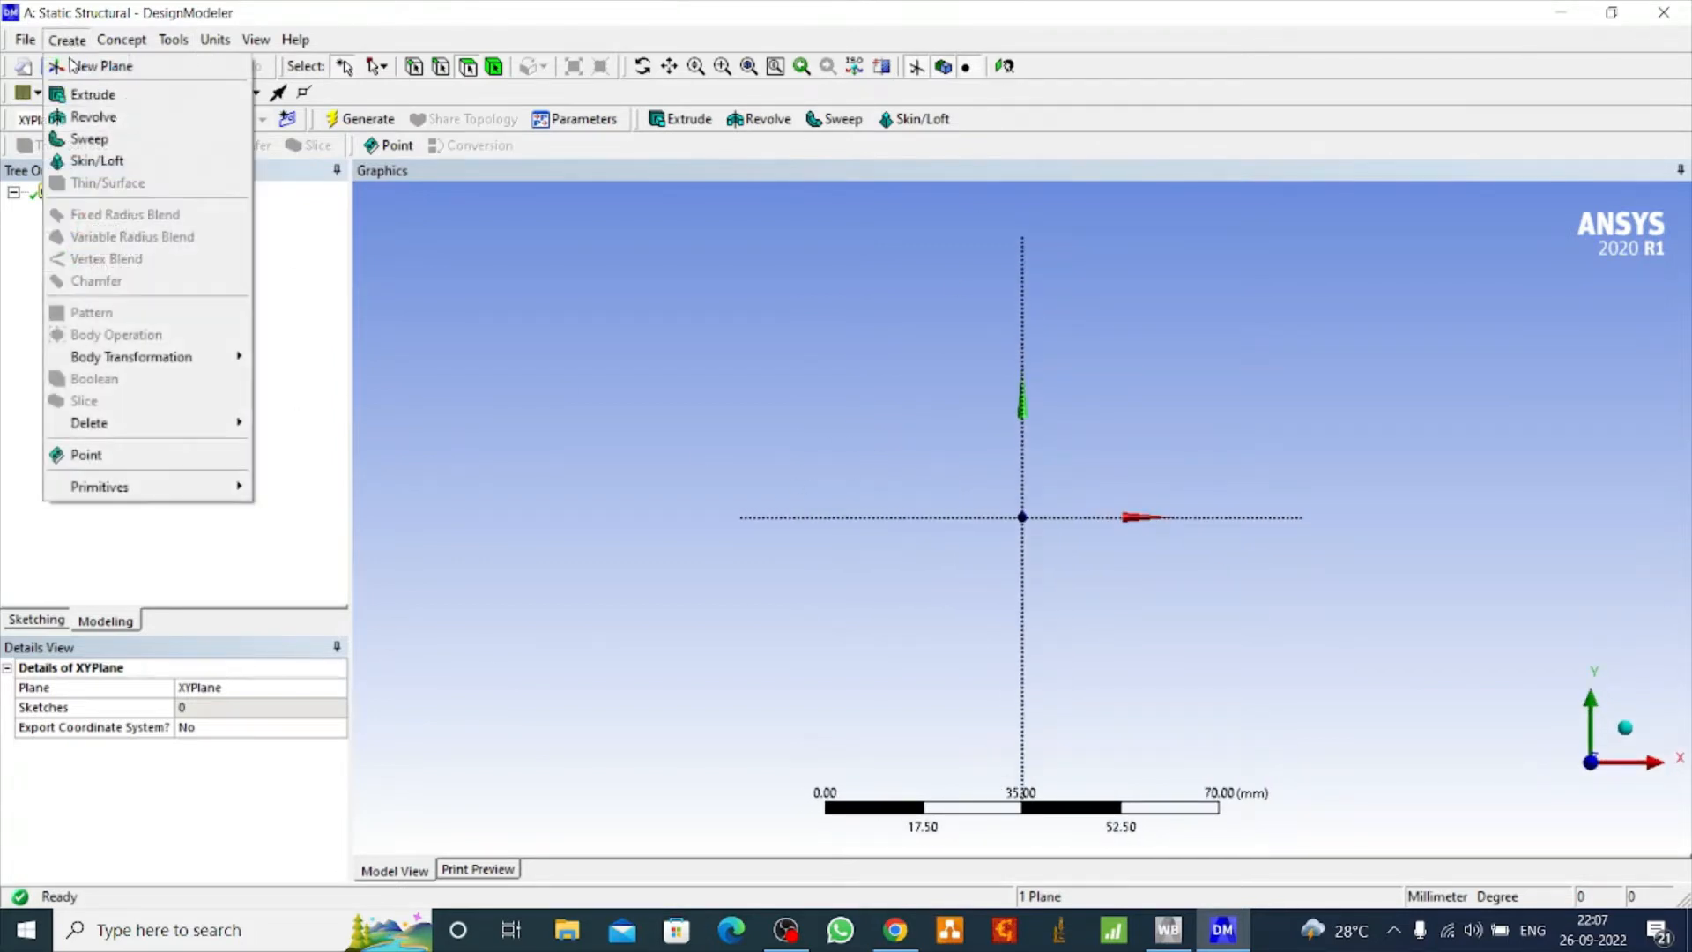
mouse_move(181, 487)
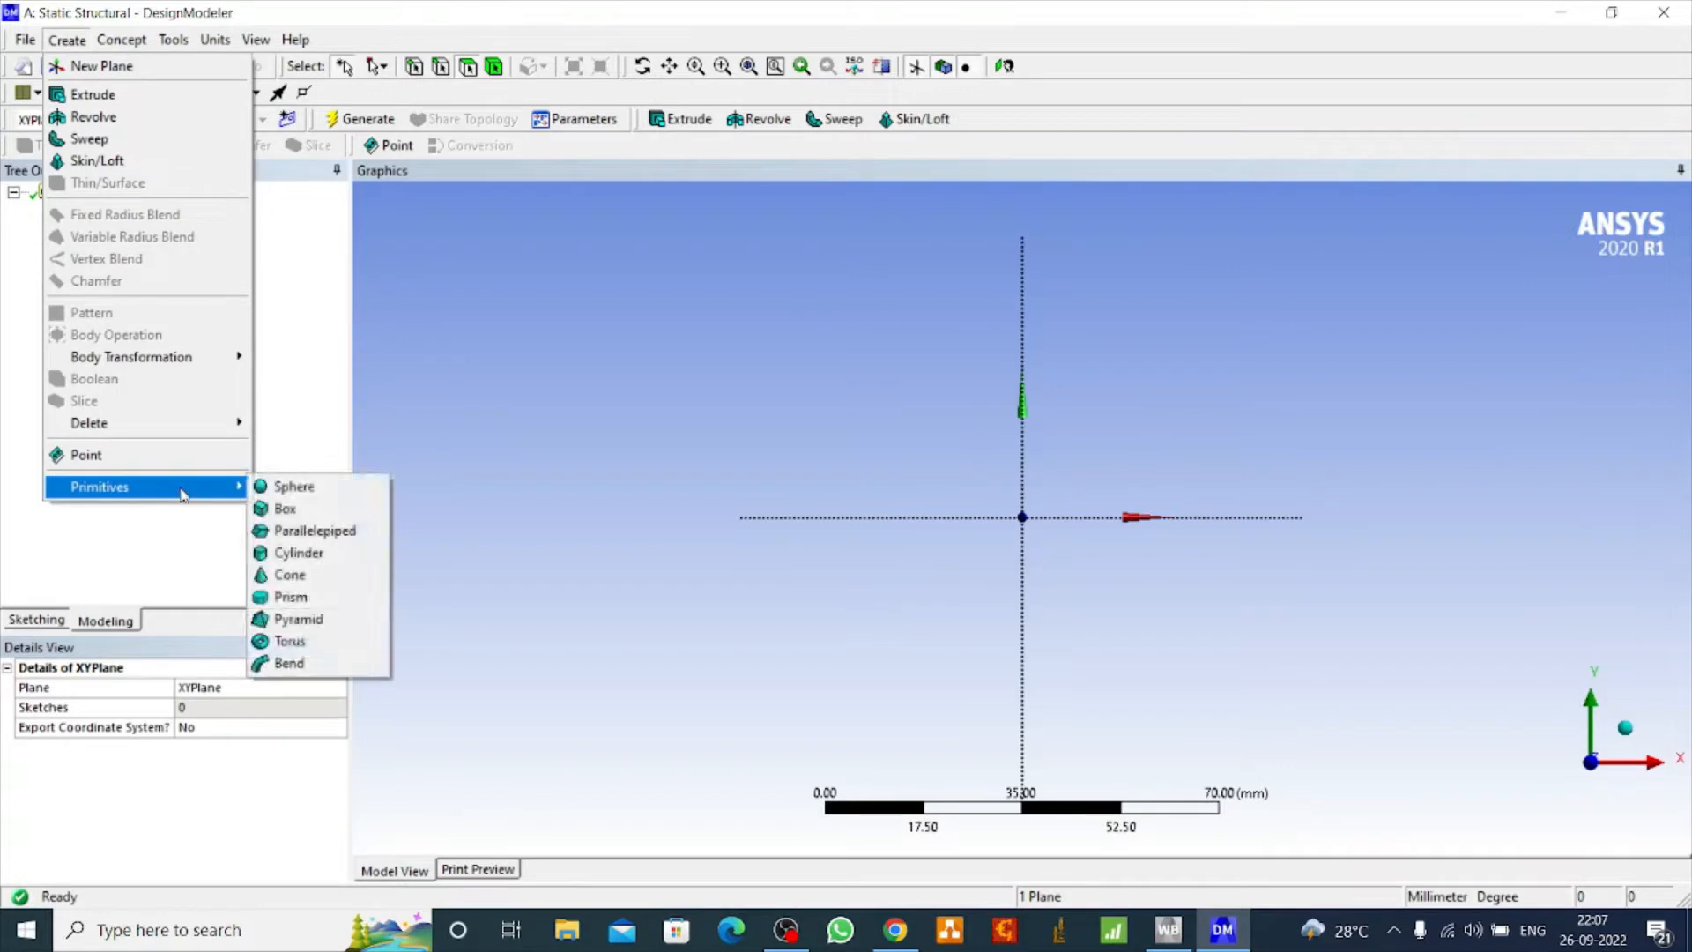
click(296, 511)
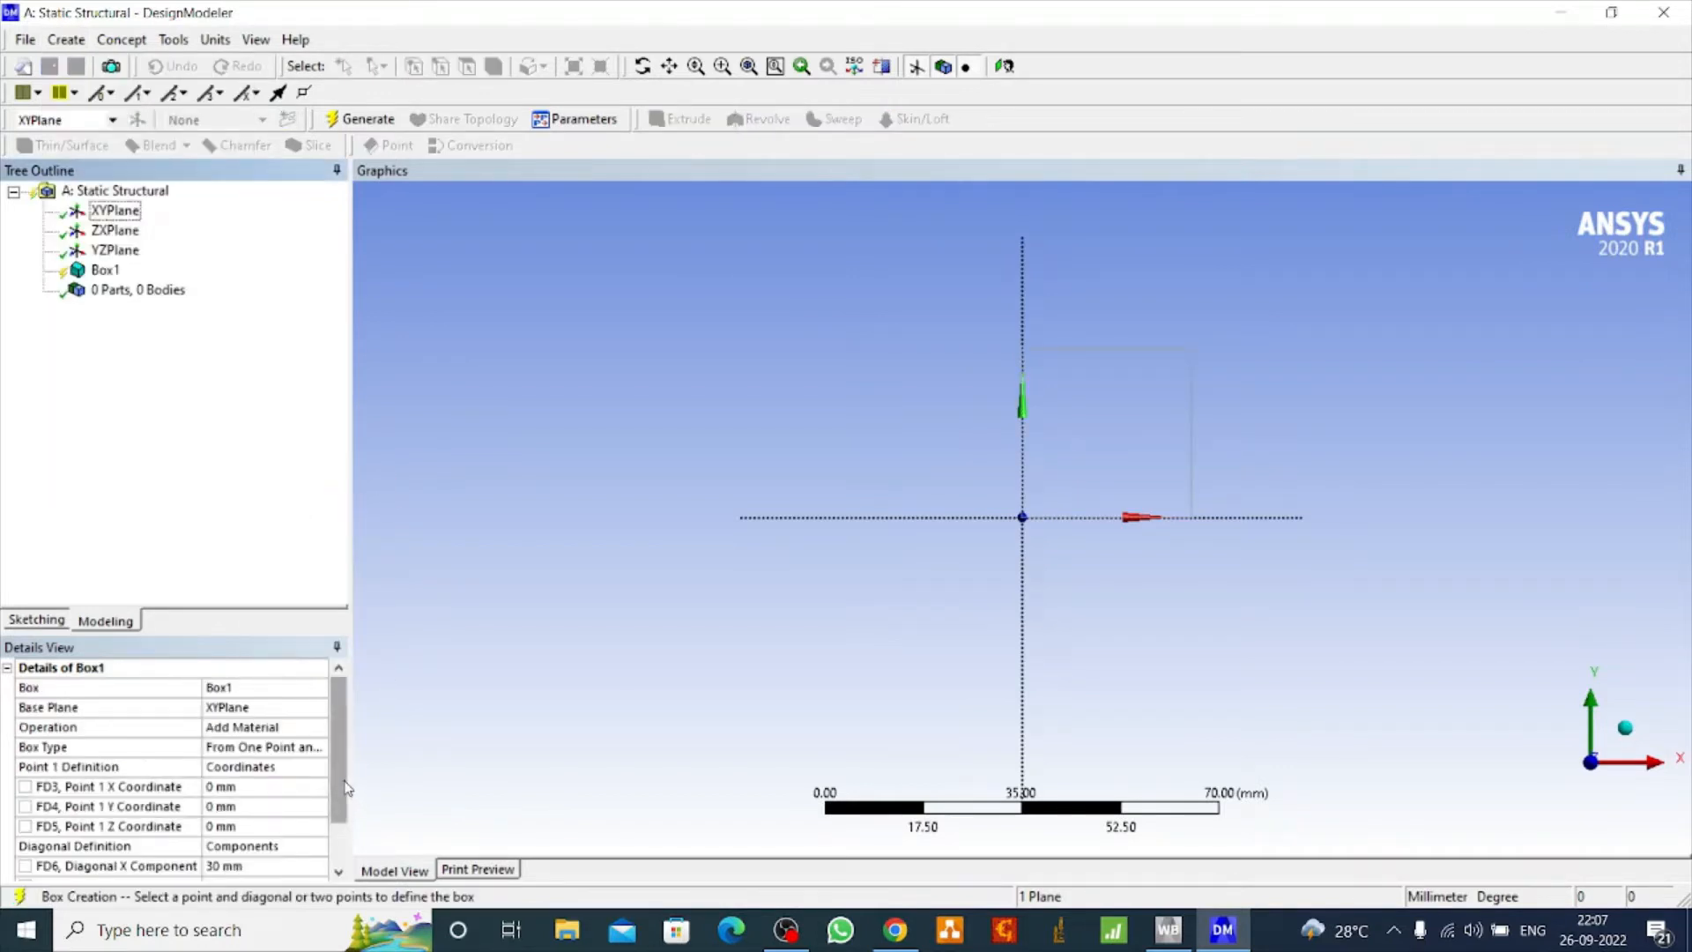
drag(340, 793, 340, 831)
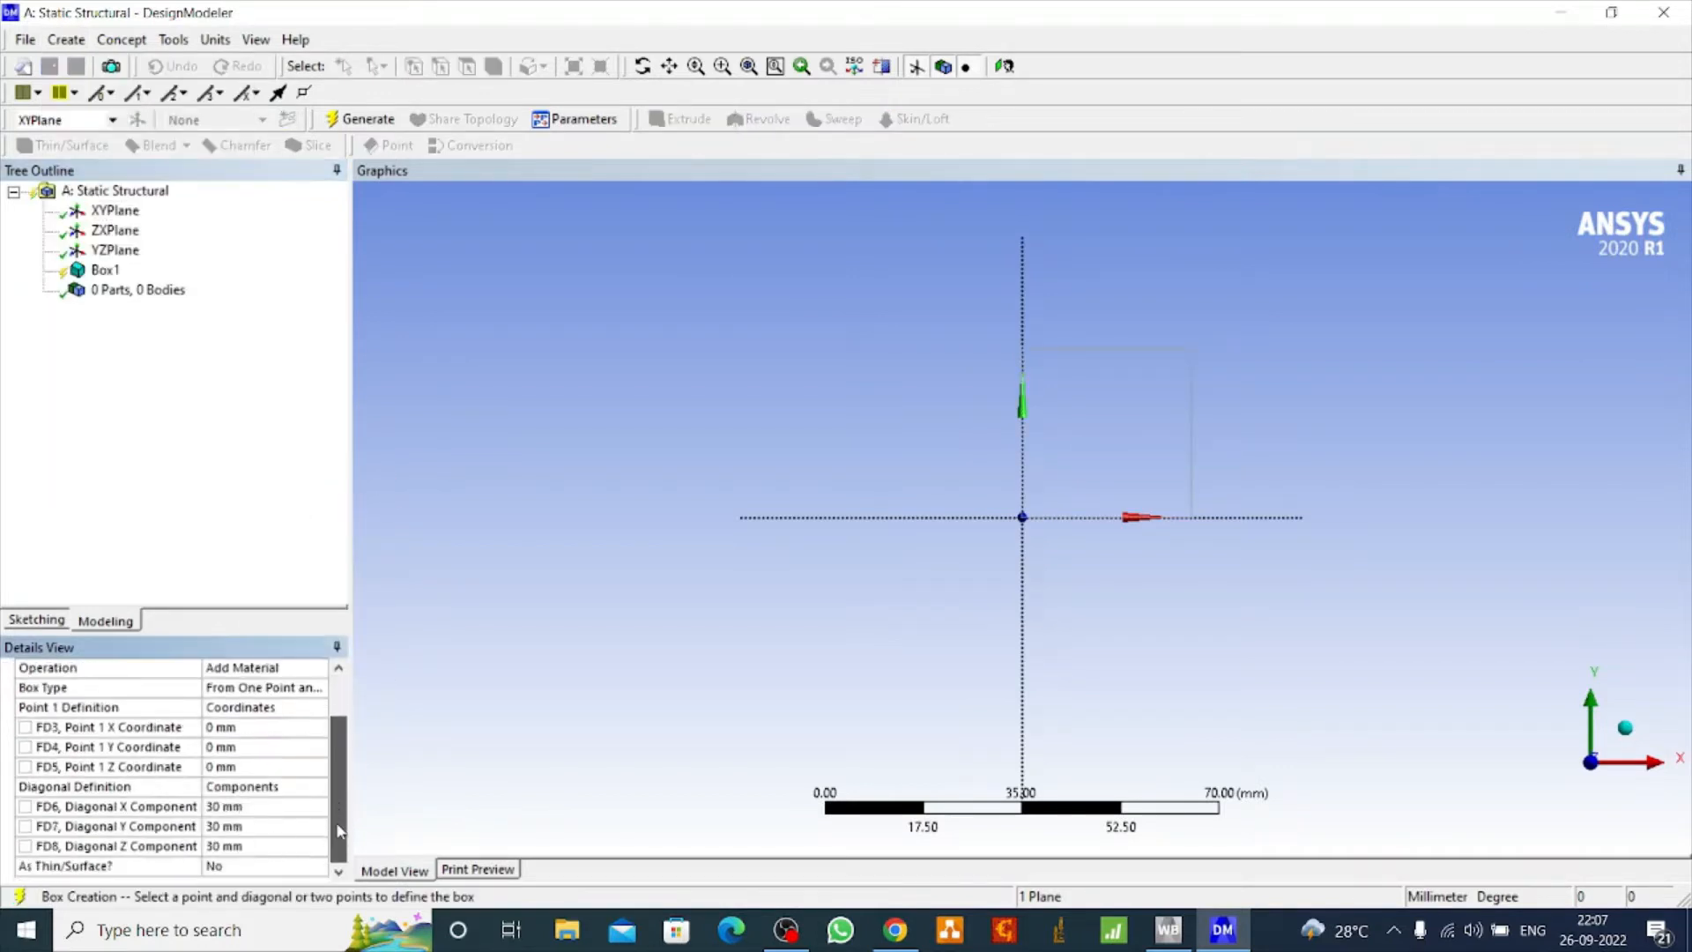
click(236, 824)
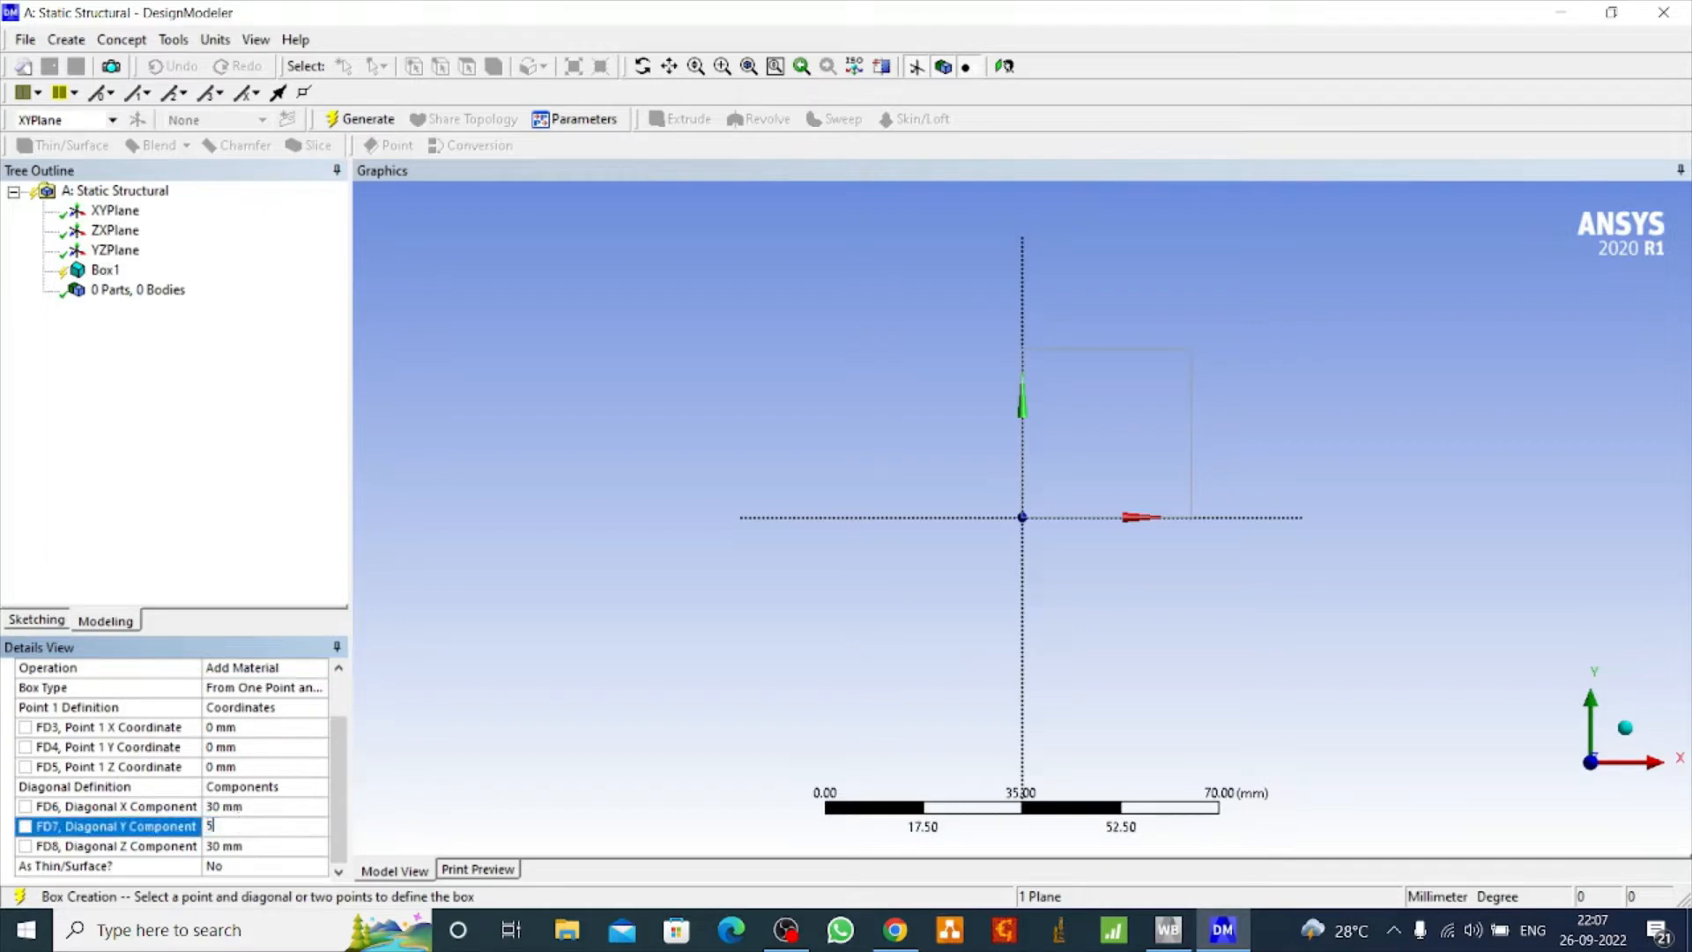
click(224, 807)
text(10)
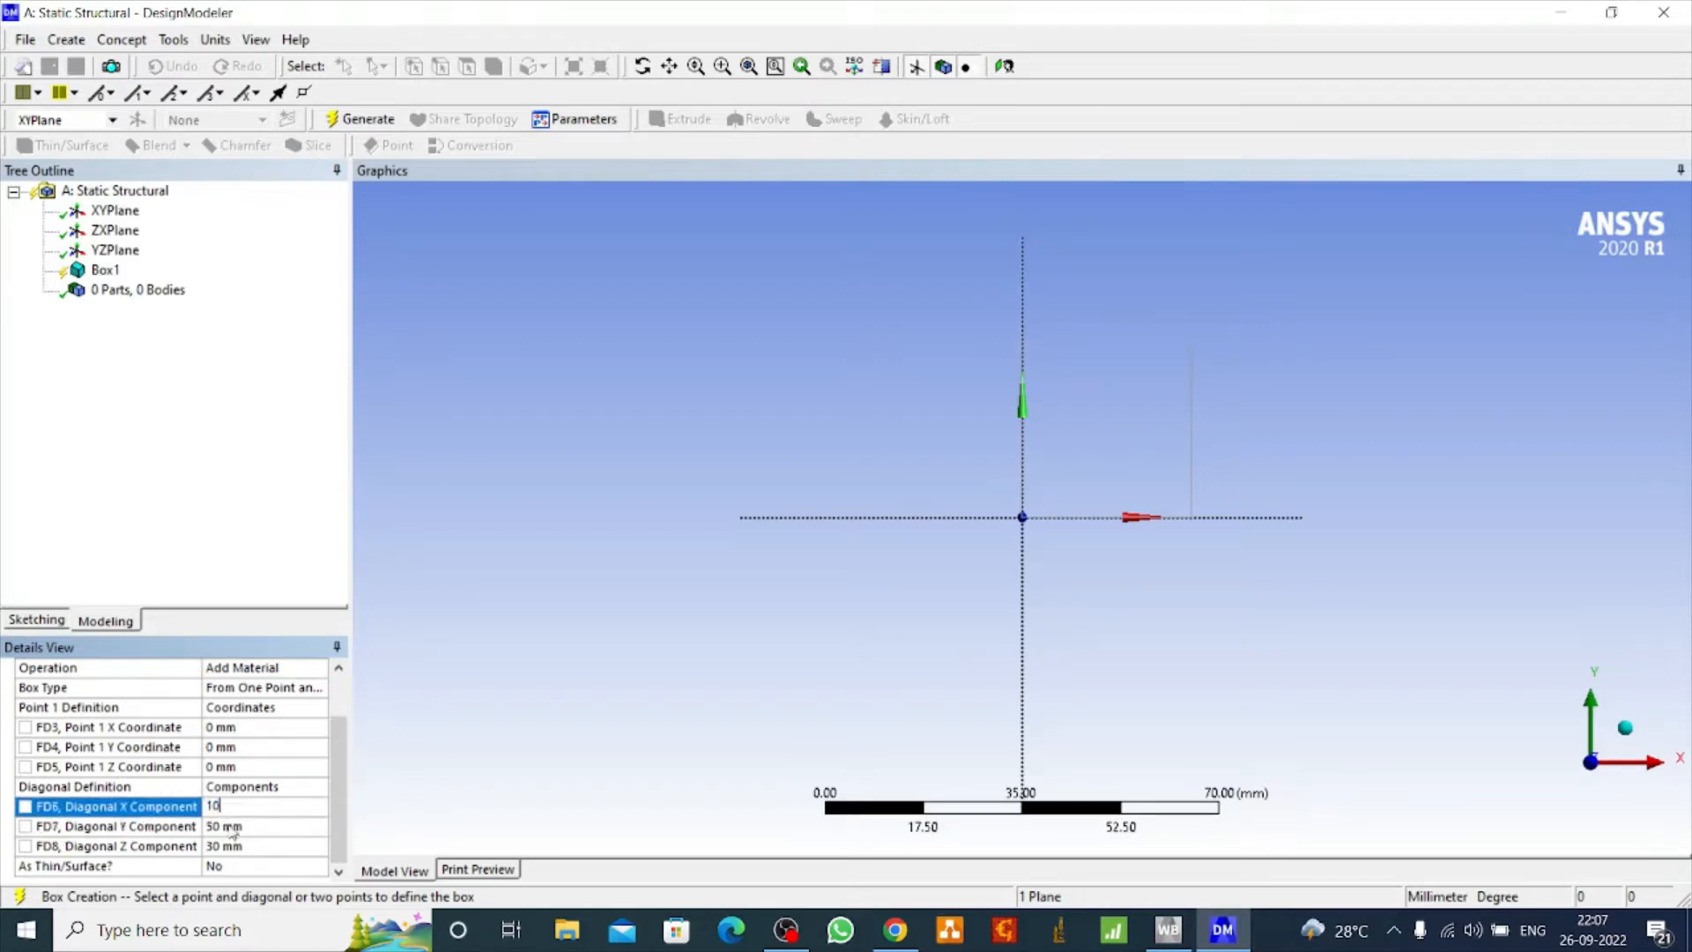
click(230, 848)
text(10)
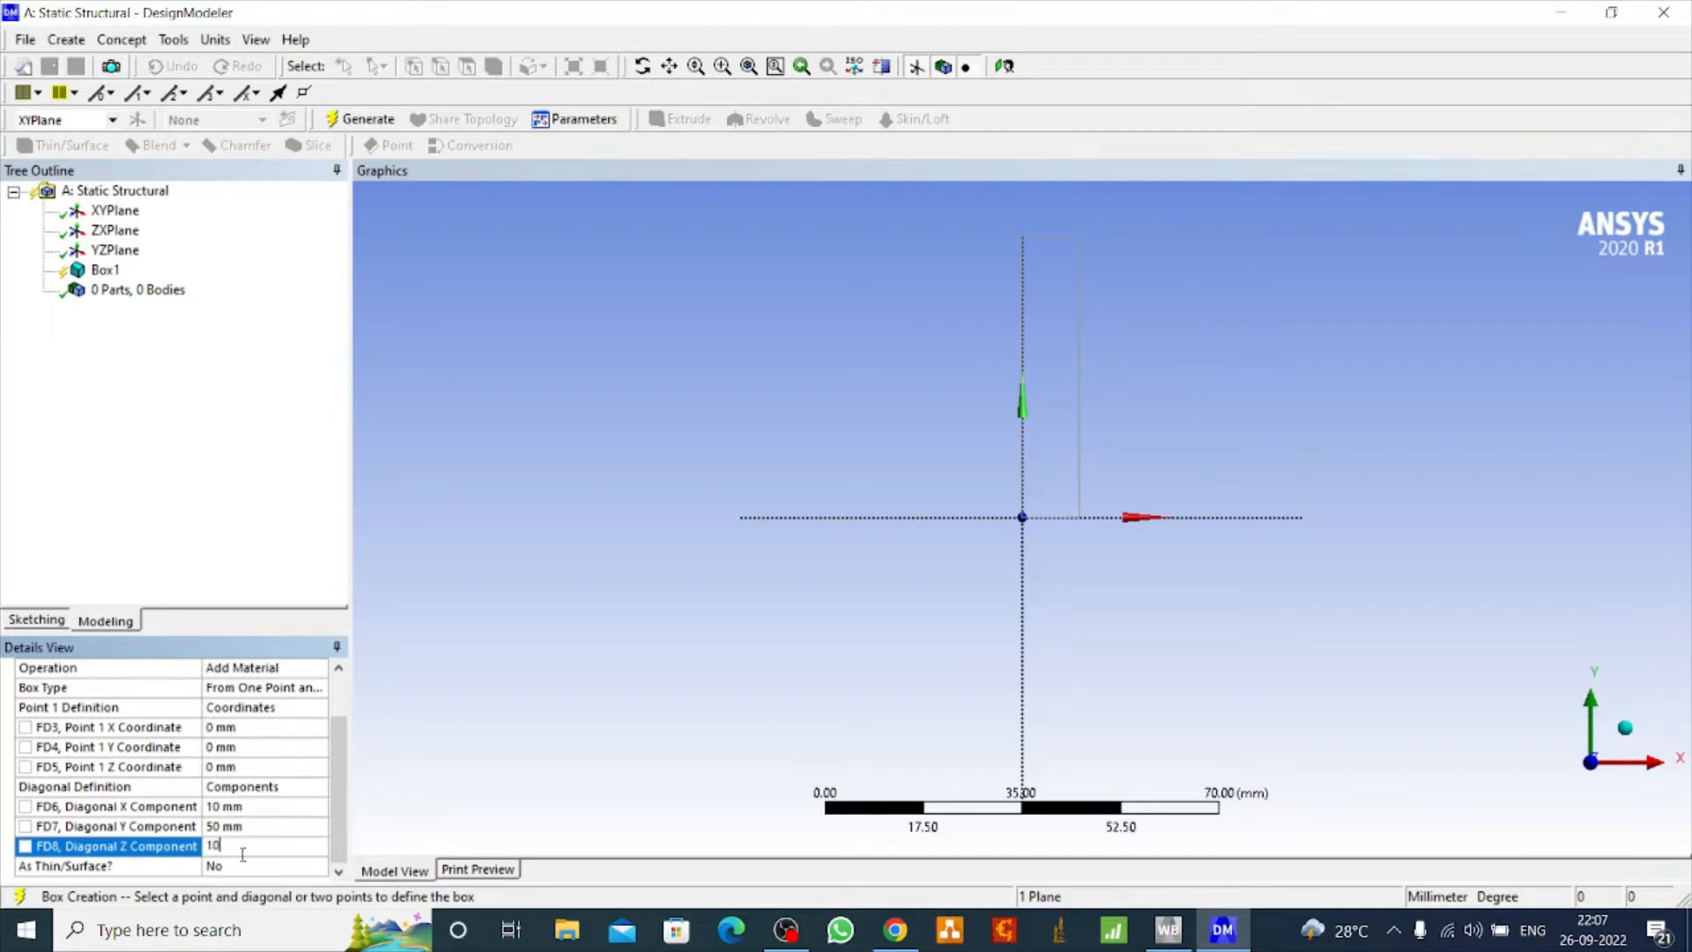
click(552, 690)
click(362, 123)
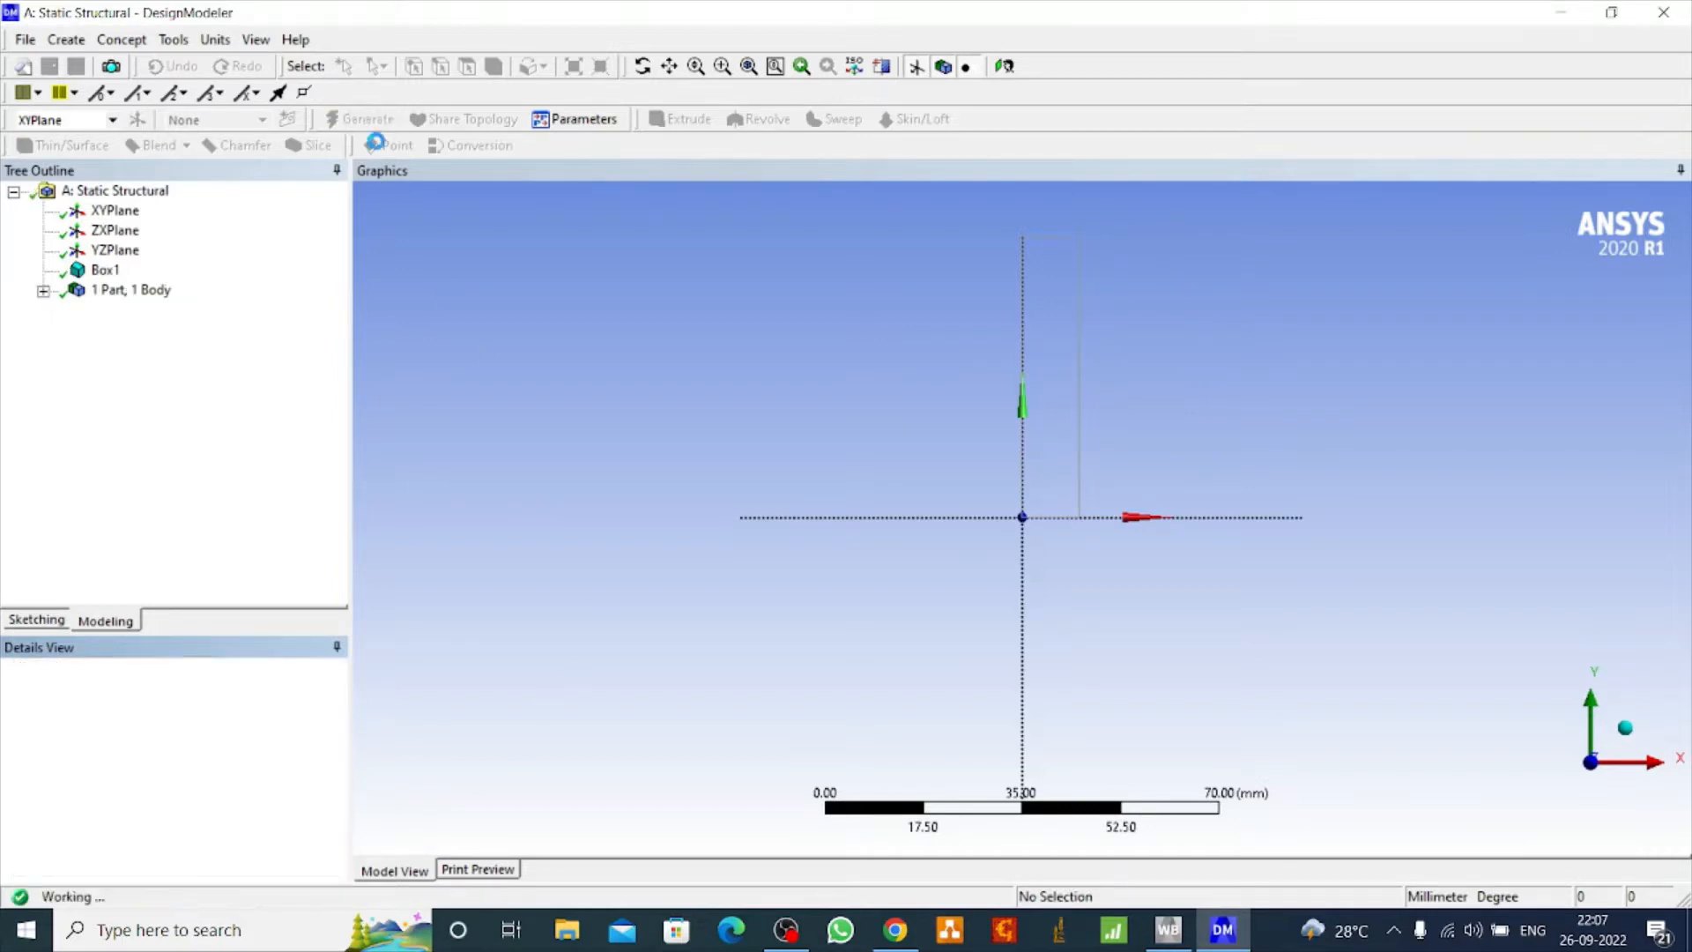
Add a second box primitive on the XY plane with diagonal components X 10, Y 50 and Z 10 mm.
click(79, 42)
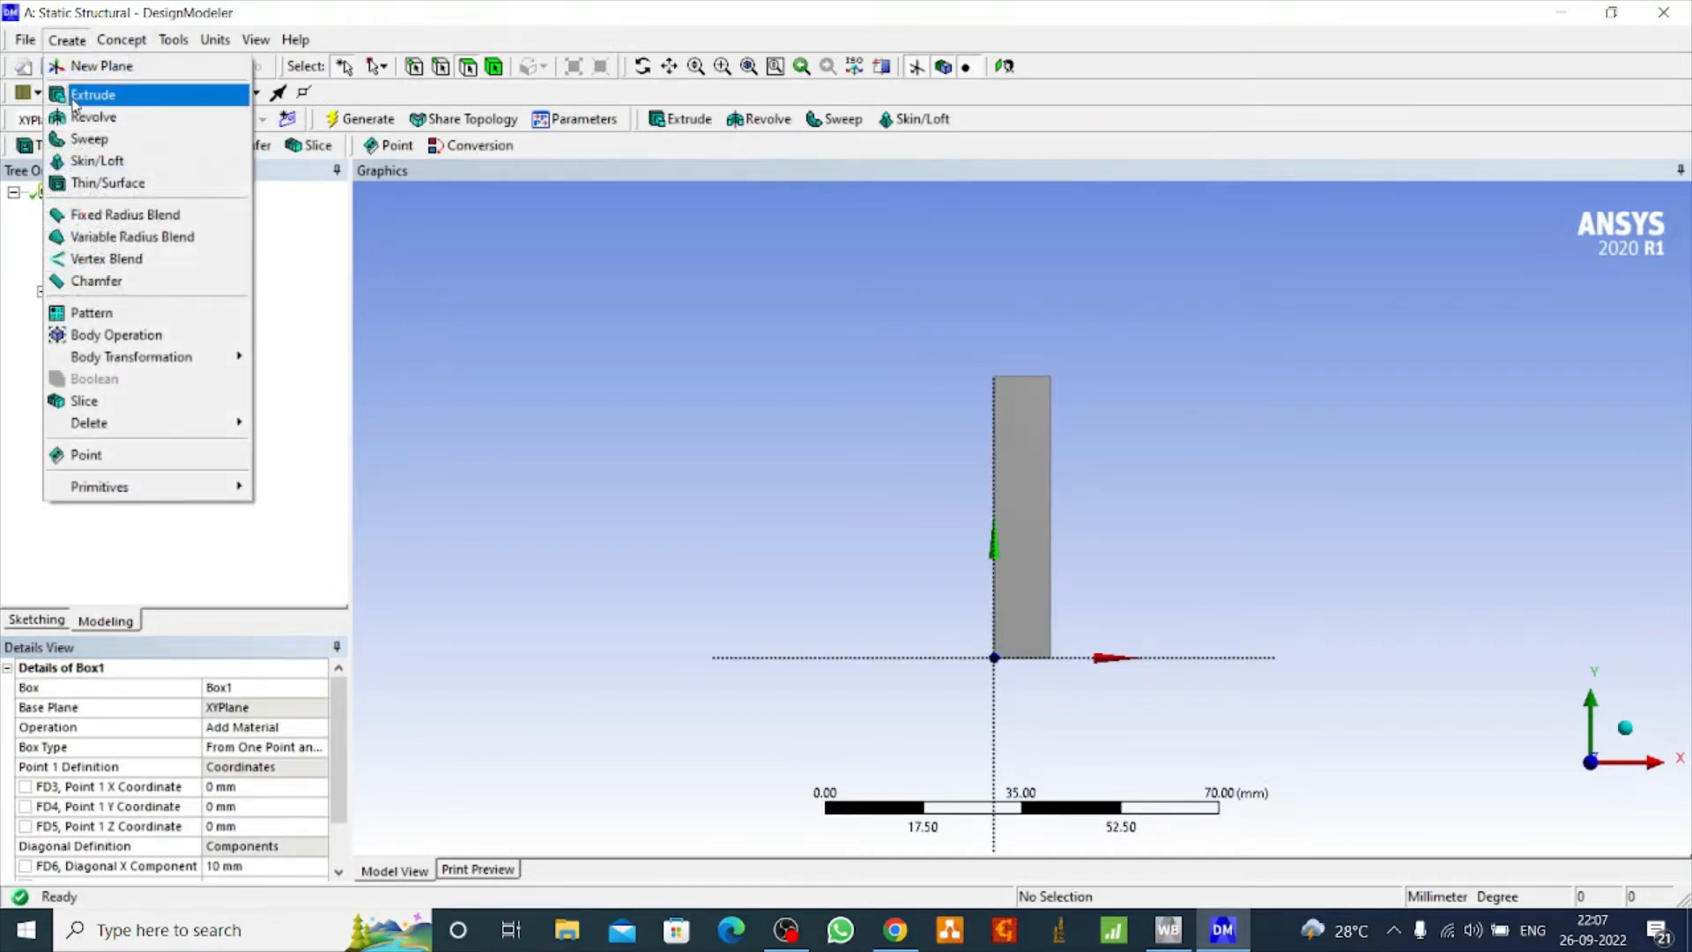
mouse_move(177, 486)
click(285, 509)
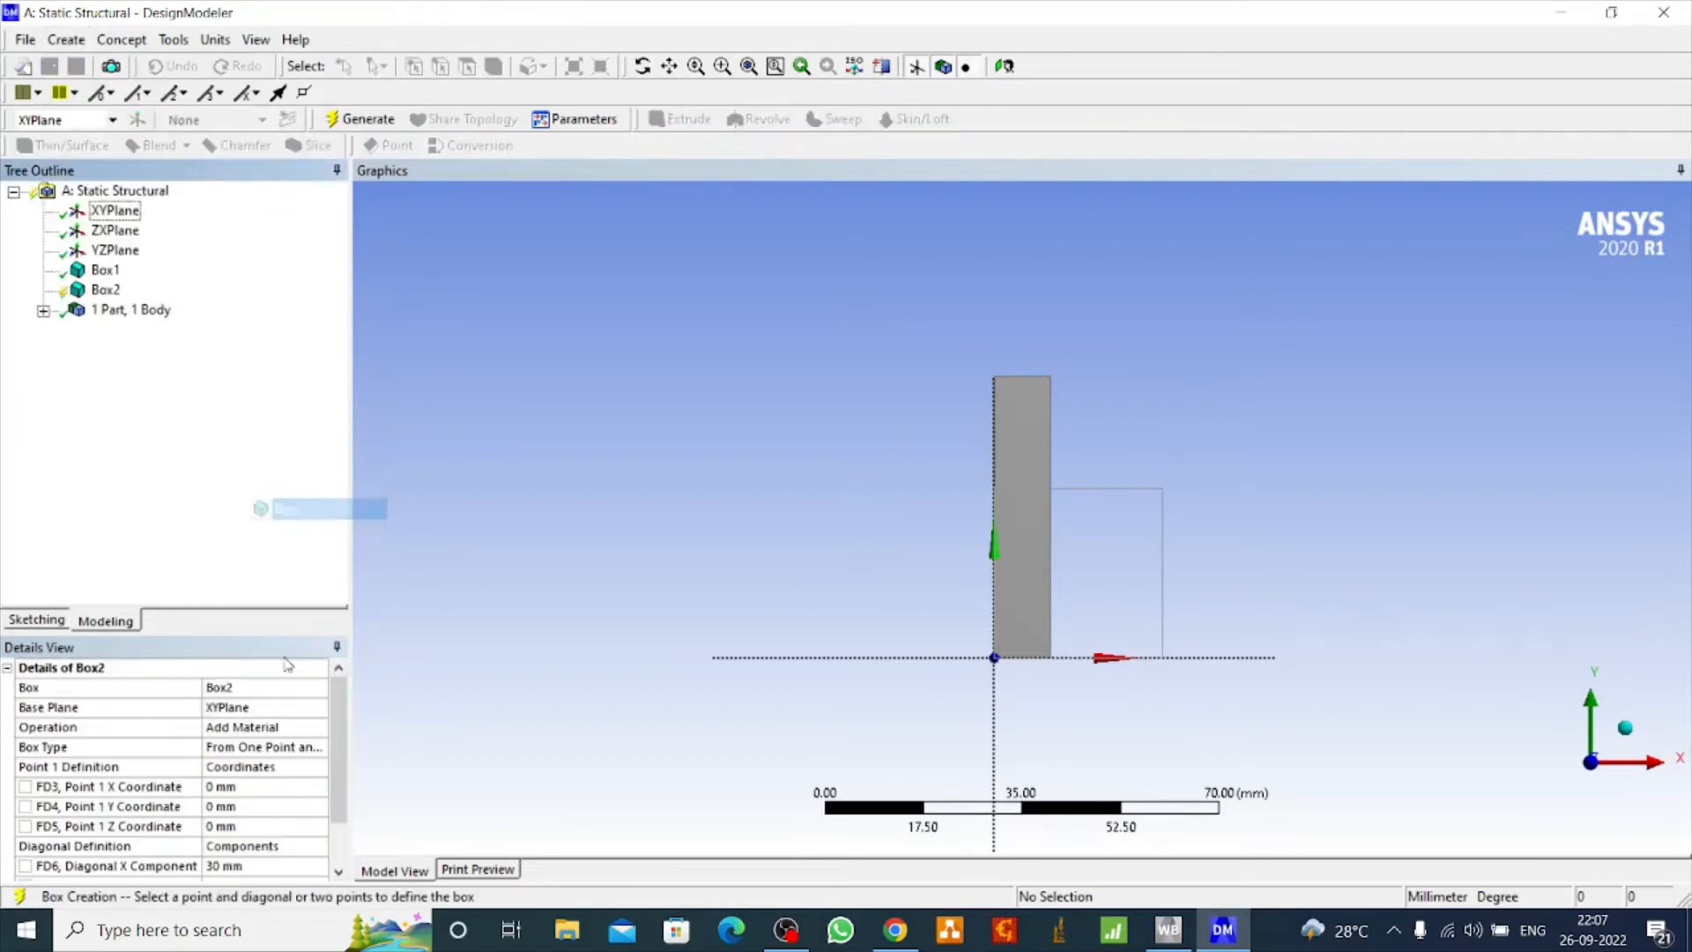
scroll(339, 793, down, 1)
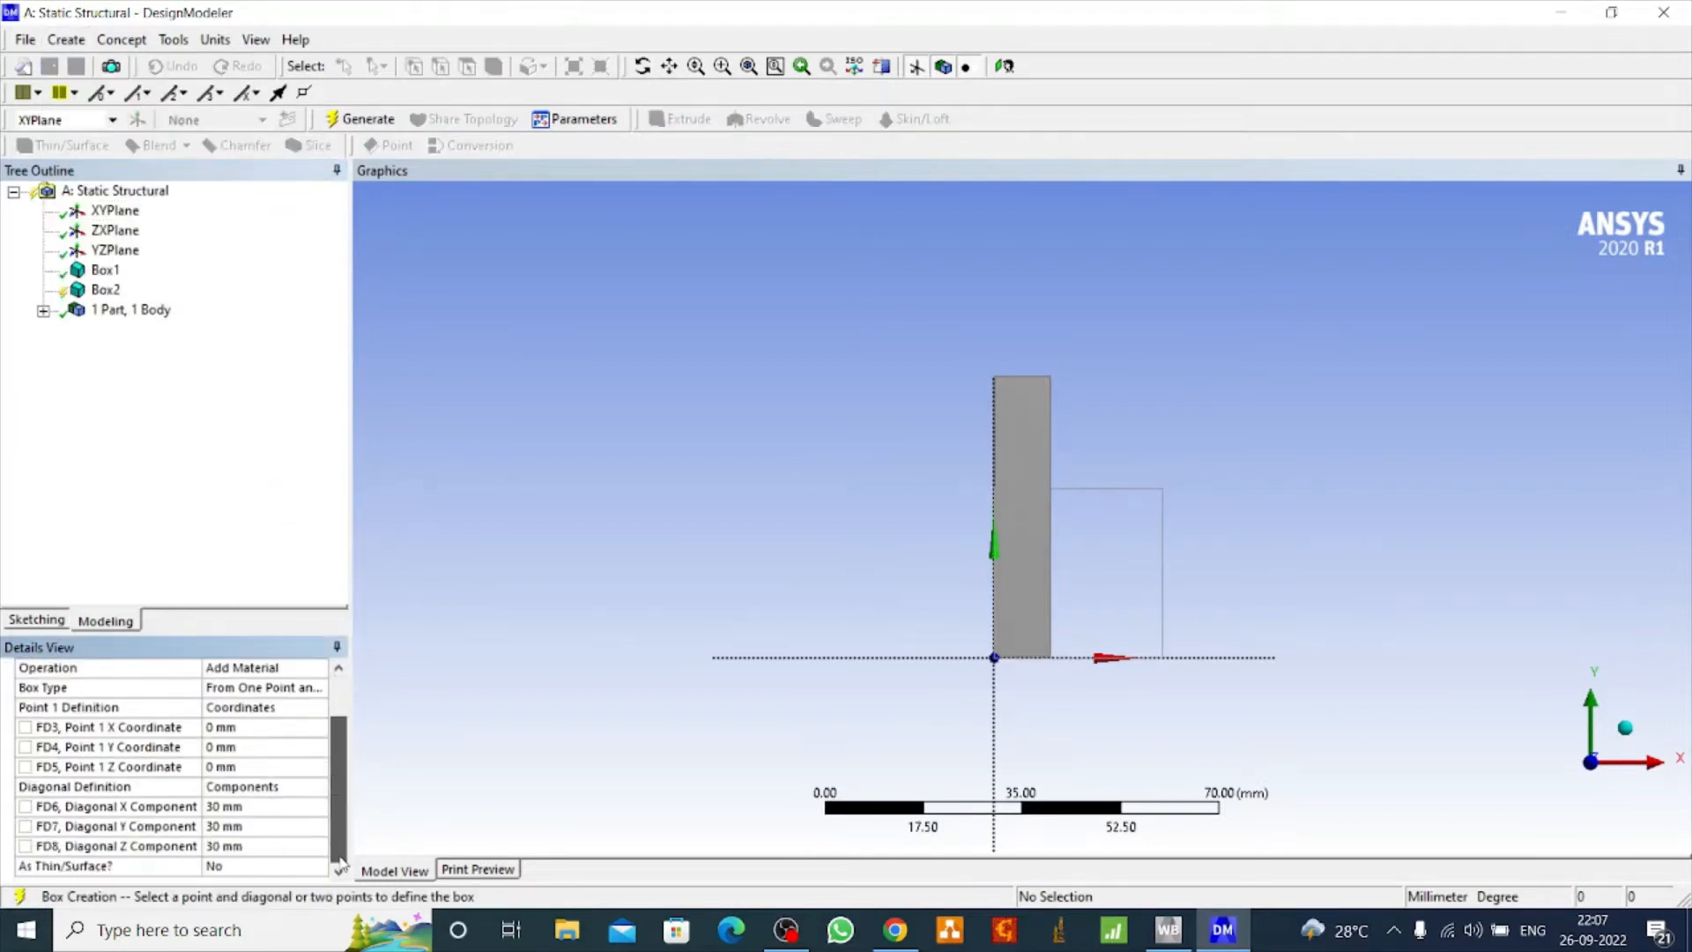
click(238, 826)
text(50)
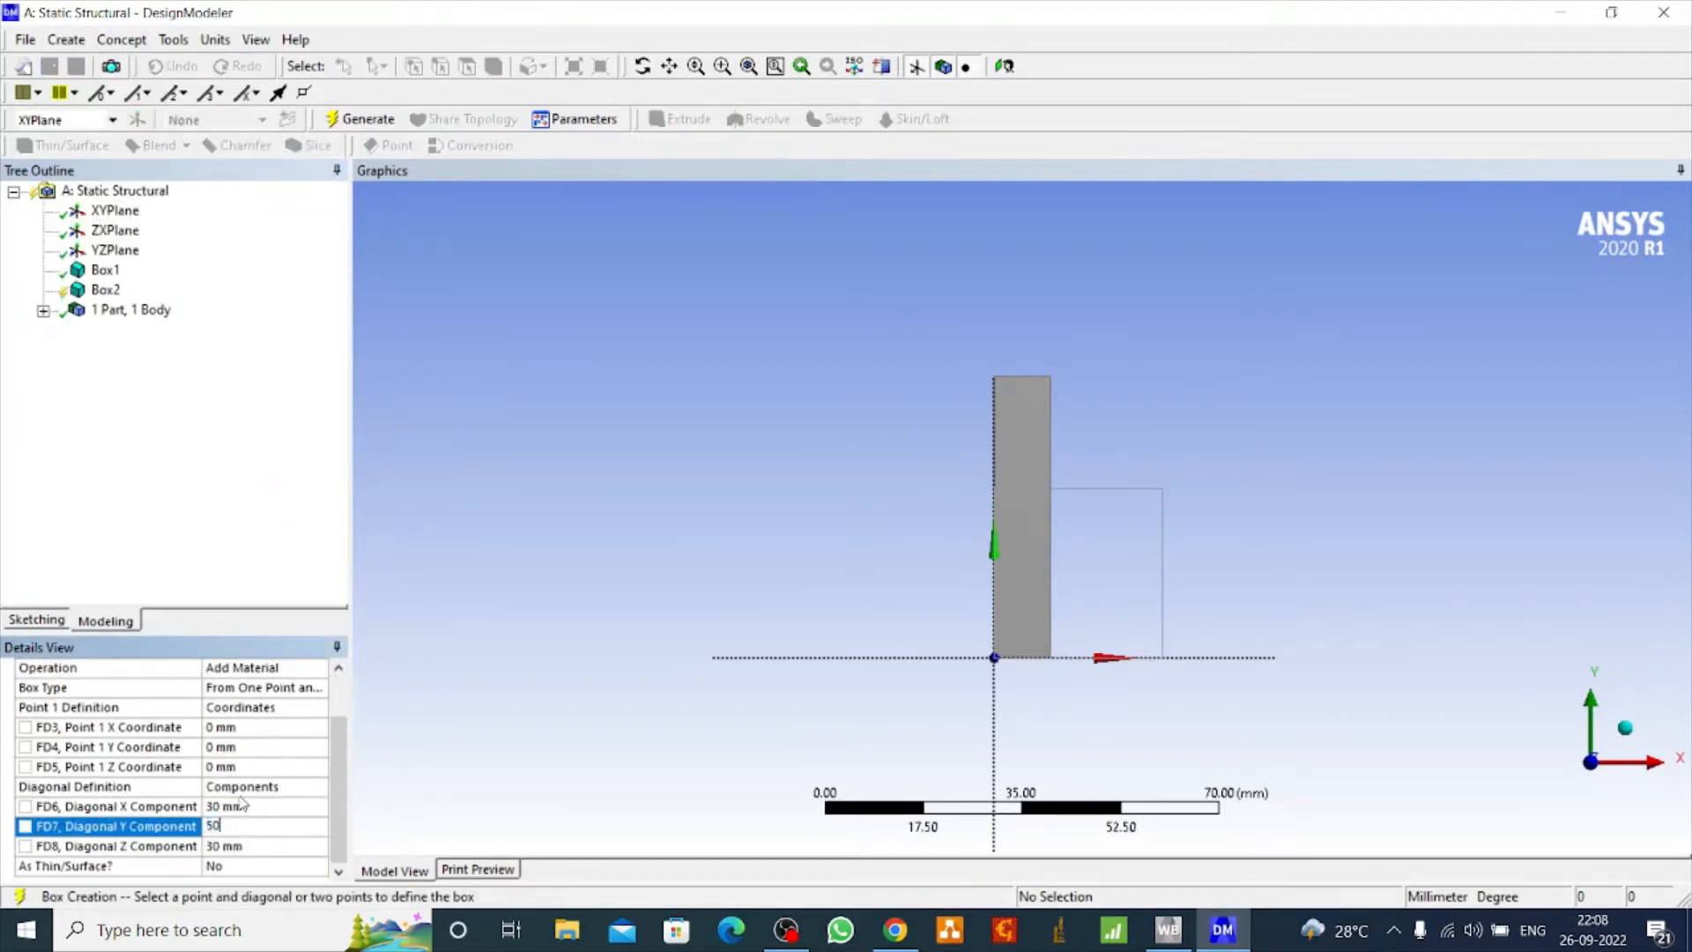
click(235, 807)
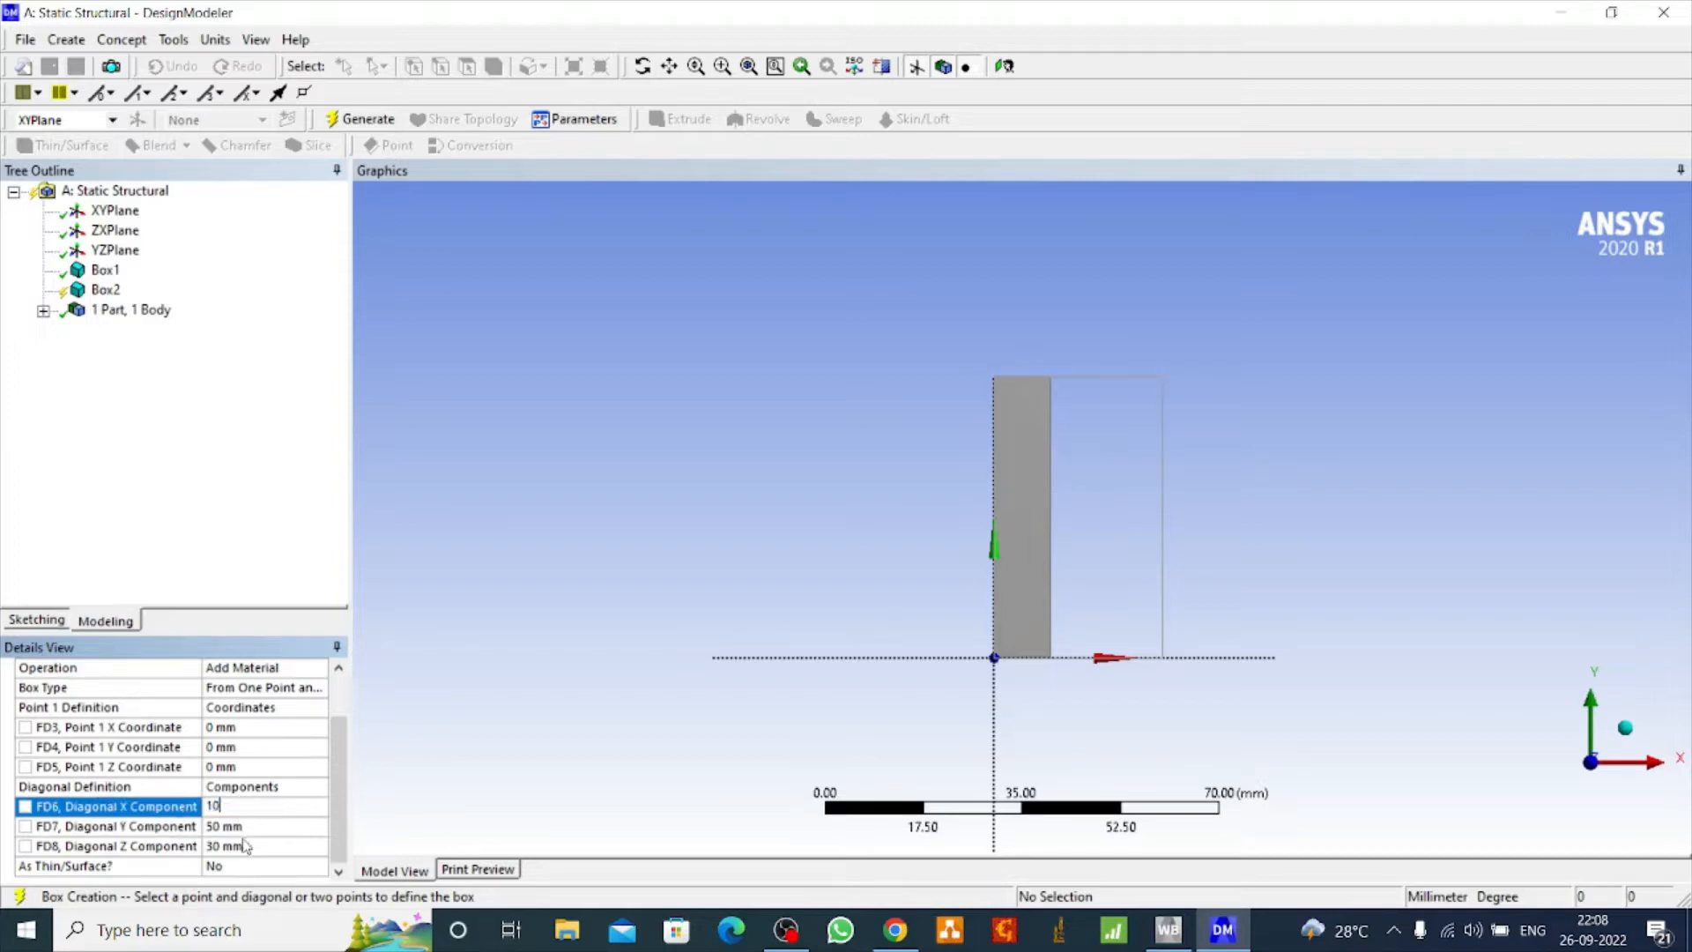
click(245, 844)
text(10)
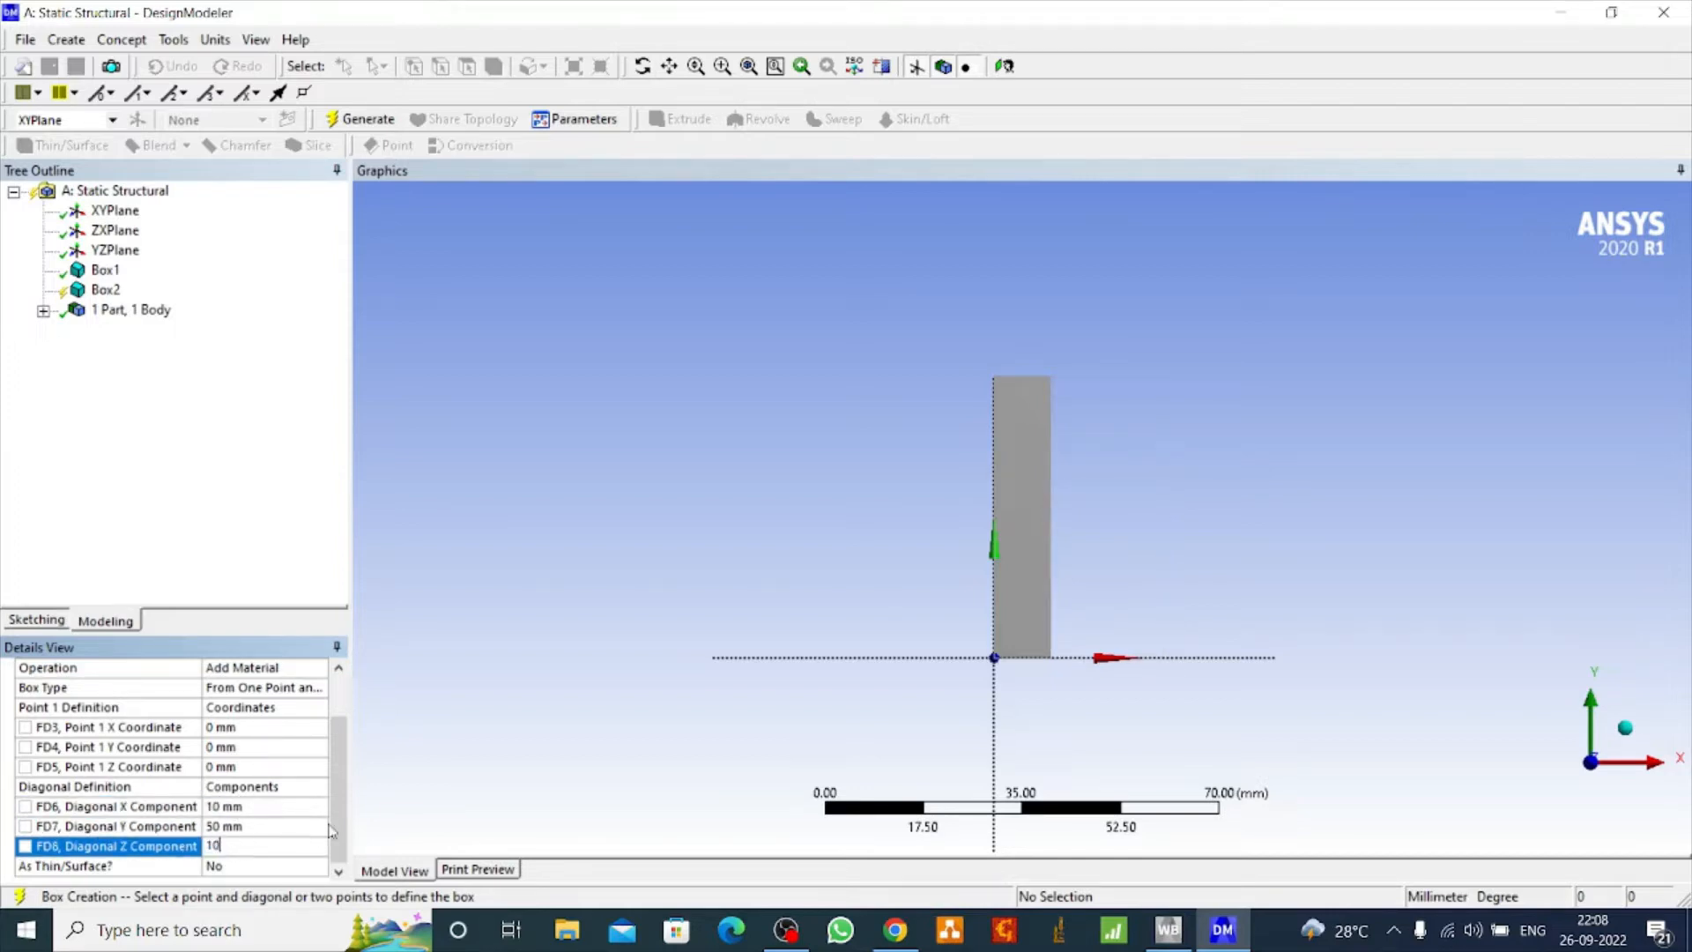
Set the second box's Point 1 X coordinate to 60 mm and generate it.
click(243, 728)
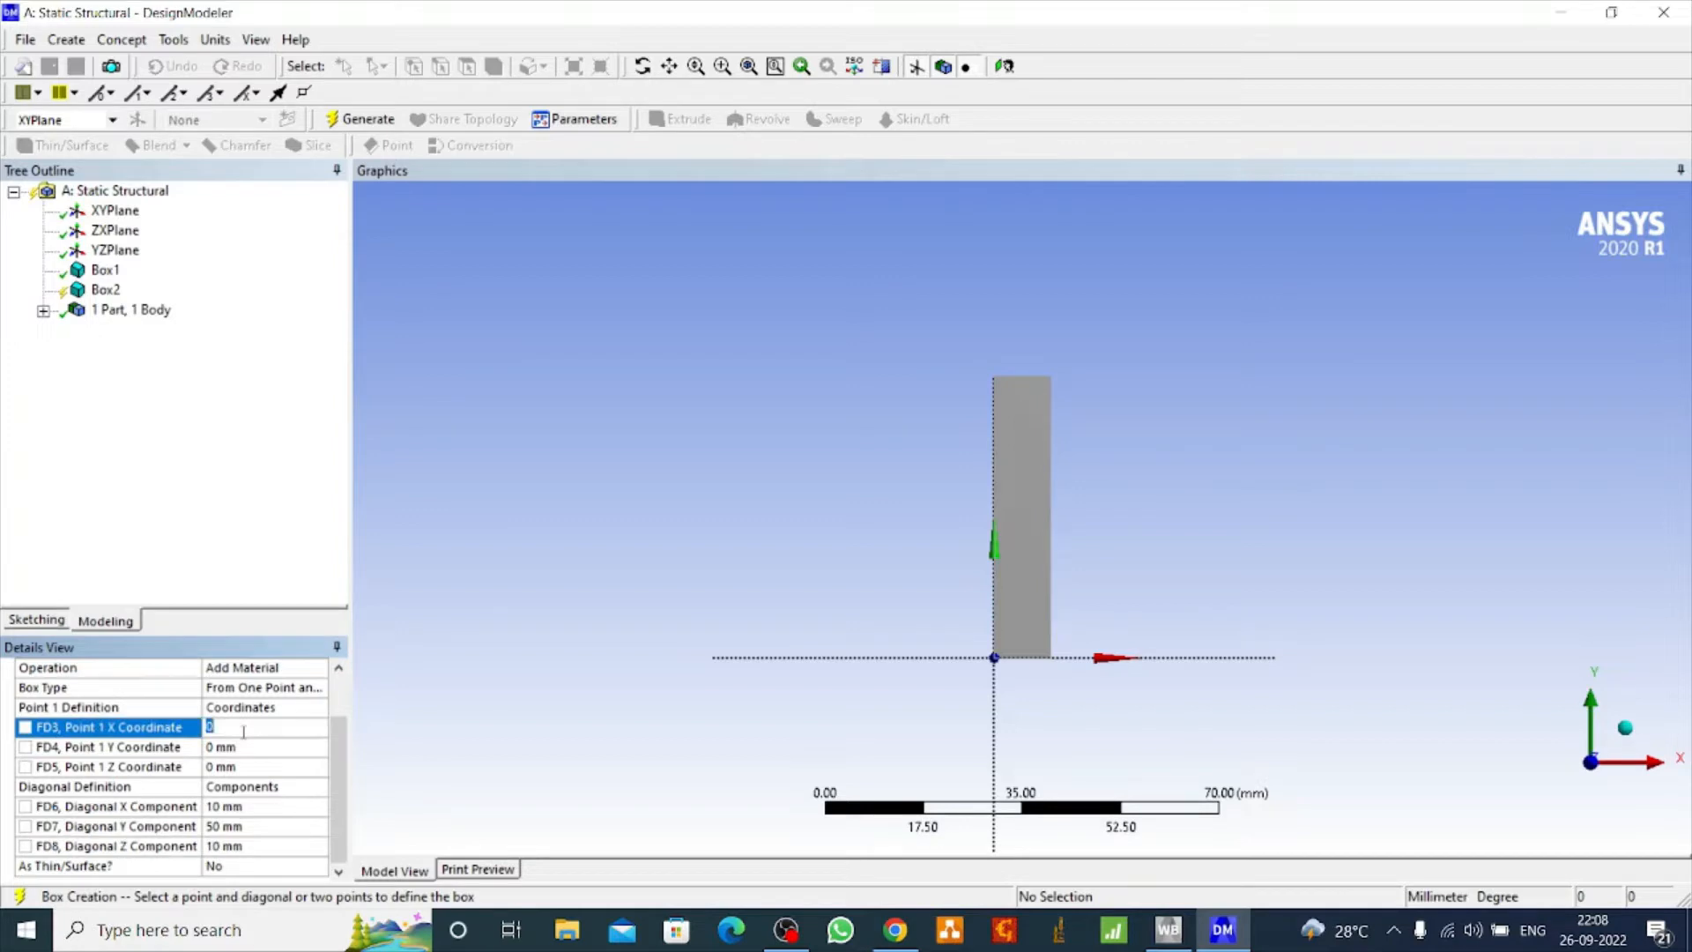
text(60)
click(377, 125)
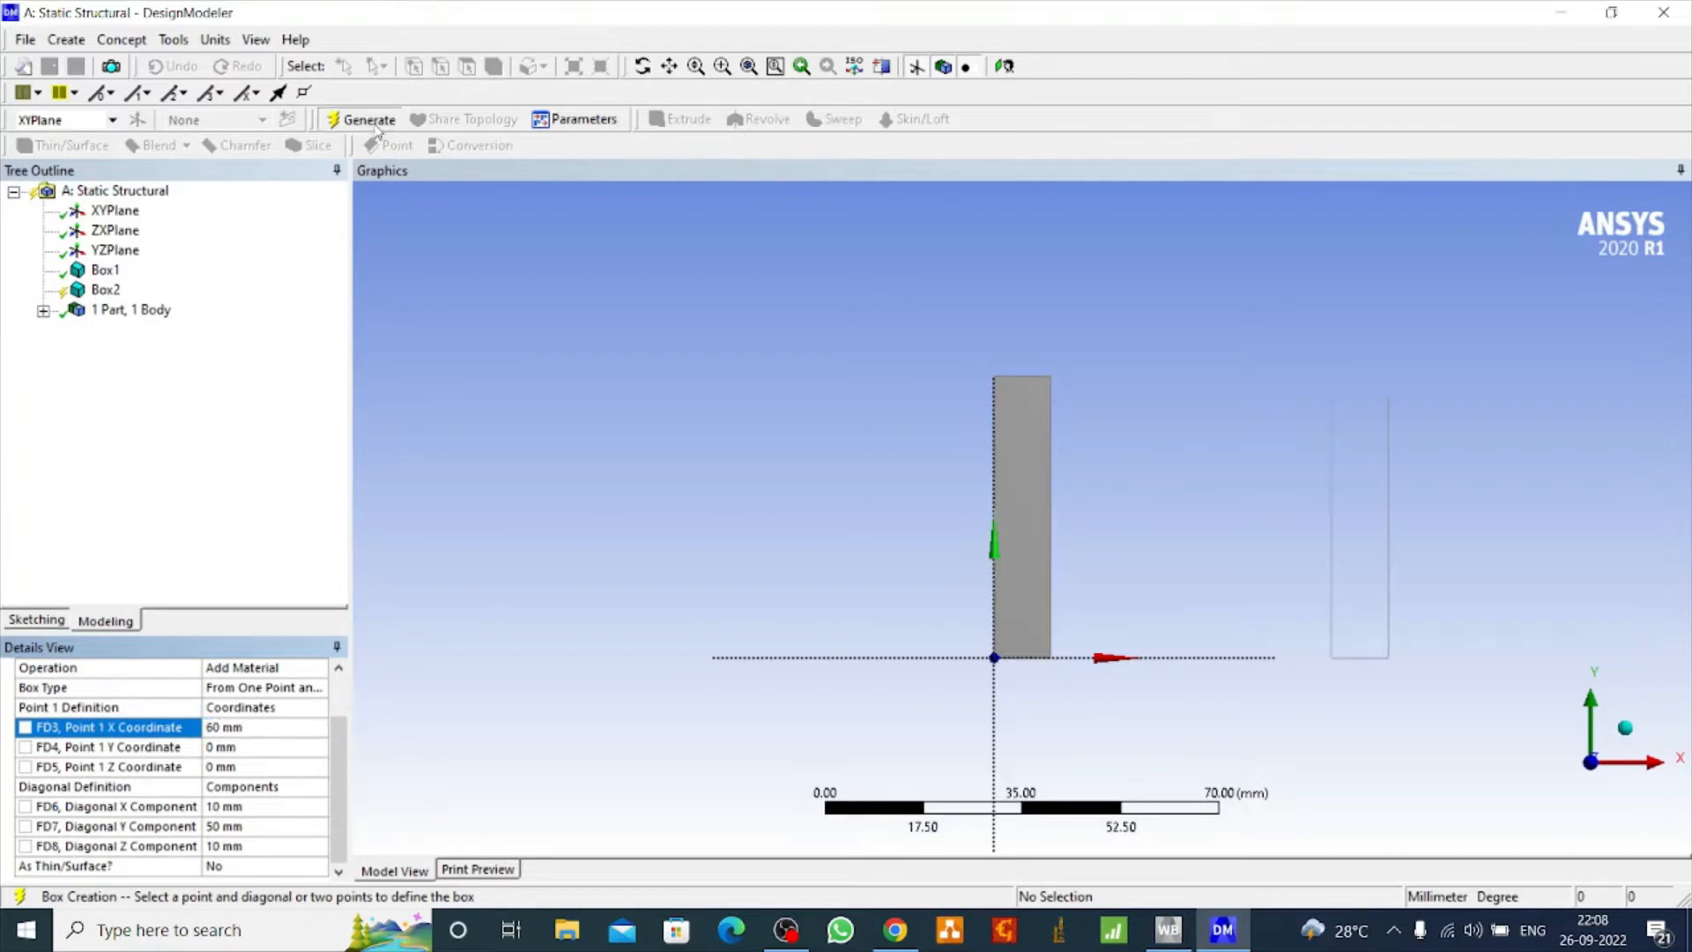
Add a third box primitive on the XY plane with diagonal components X 10, Y 50 and Z 10 mm.
click(67, 40)
mouse_move(205, 484)
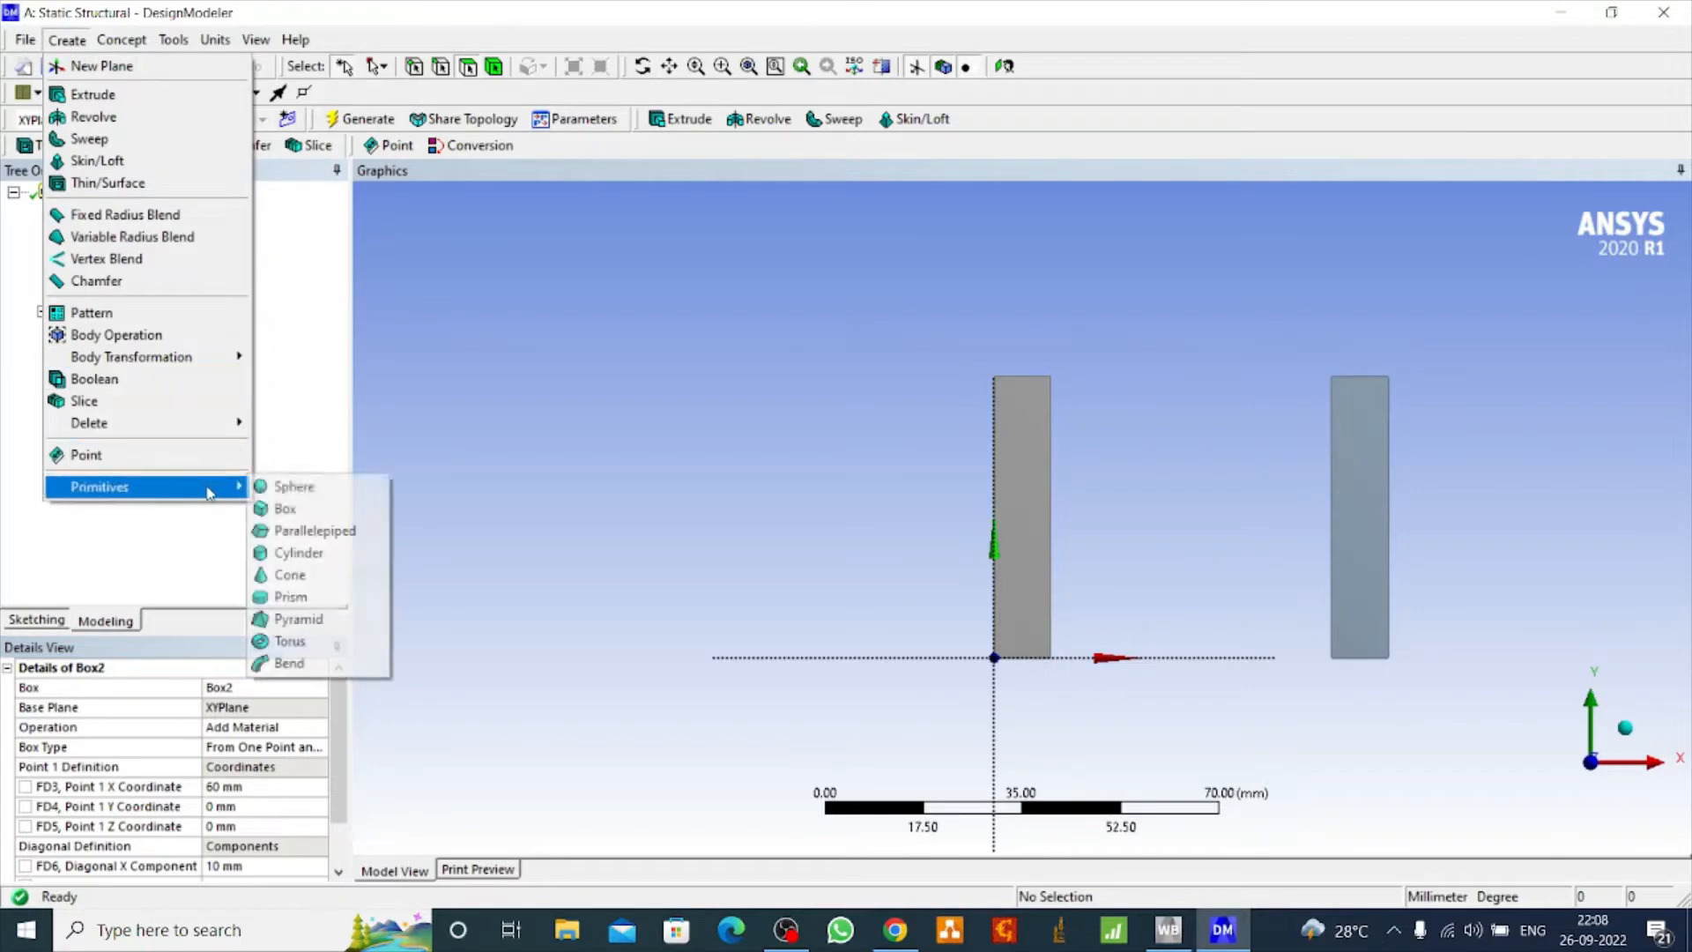
click(289, 510)
drag(337, 752, 338, 809)
click(248, 830)
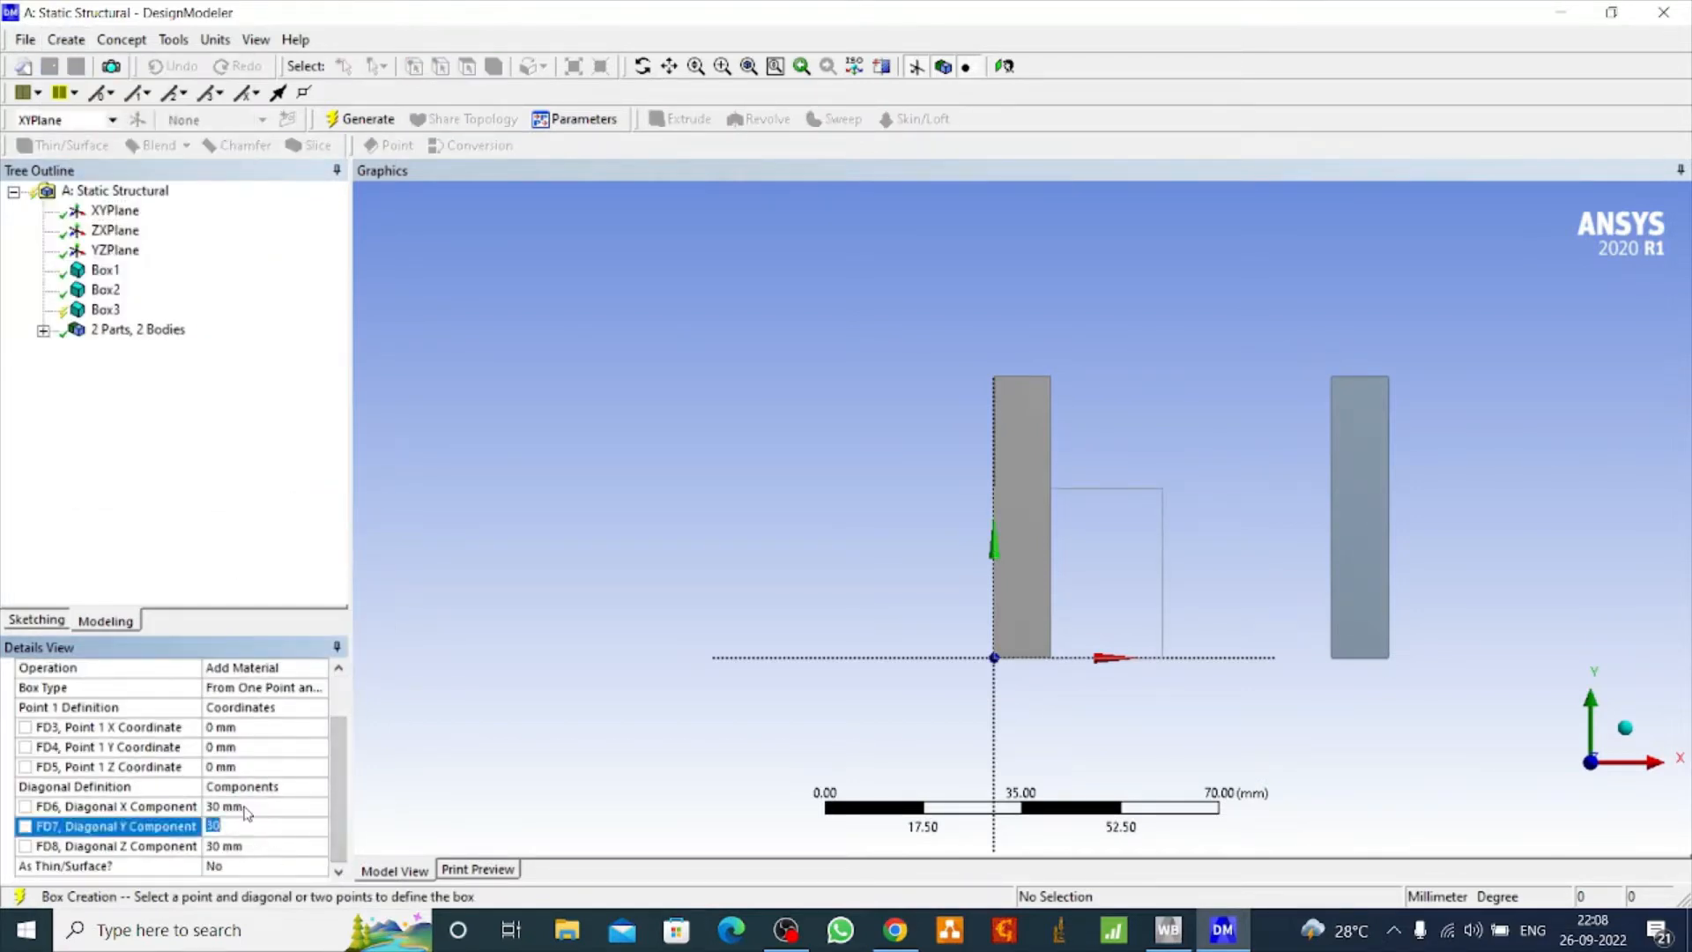
text(50)
click(238, 806)
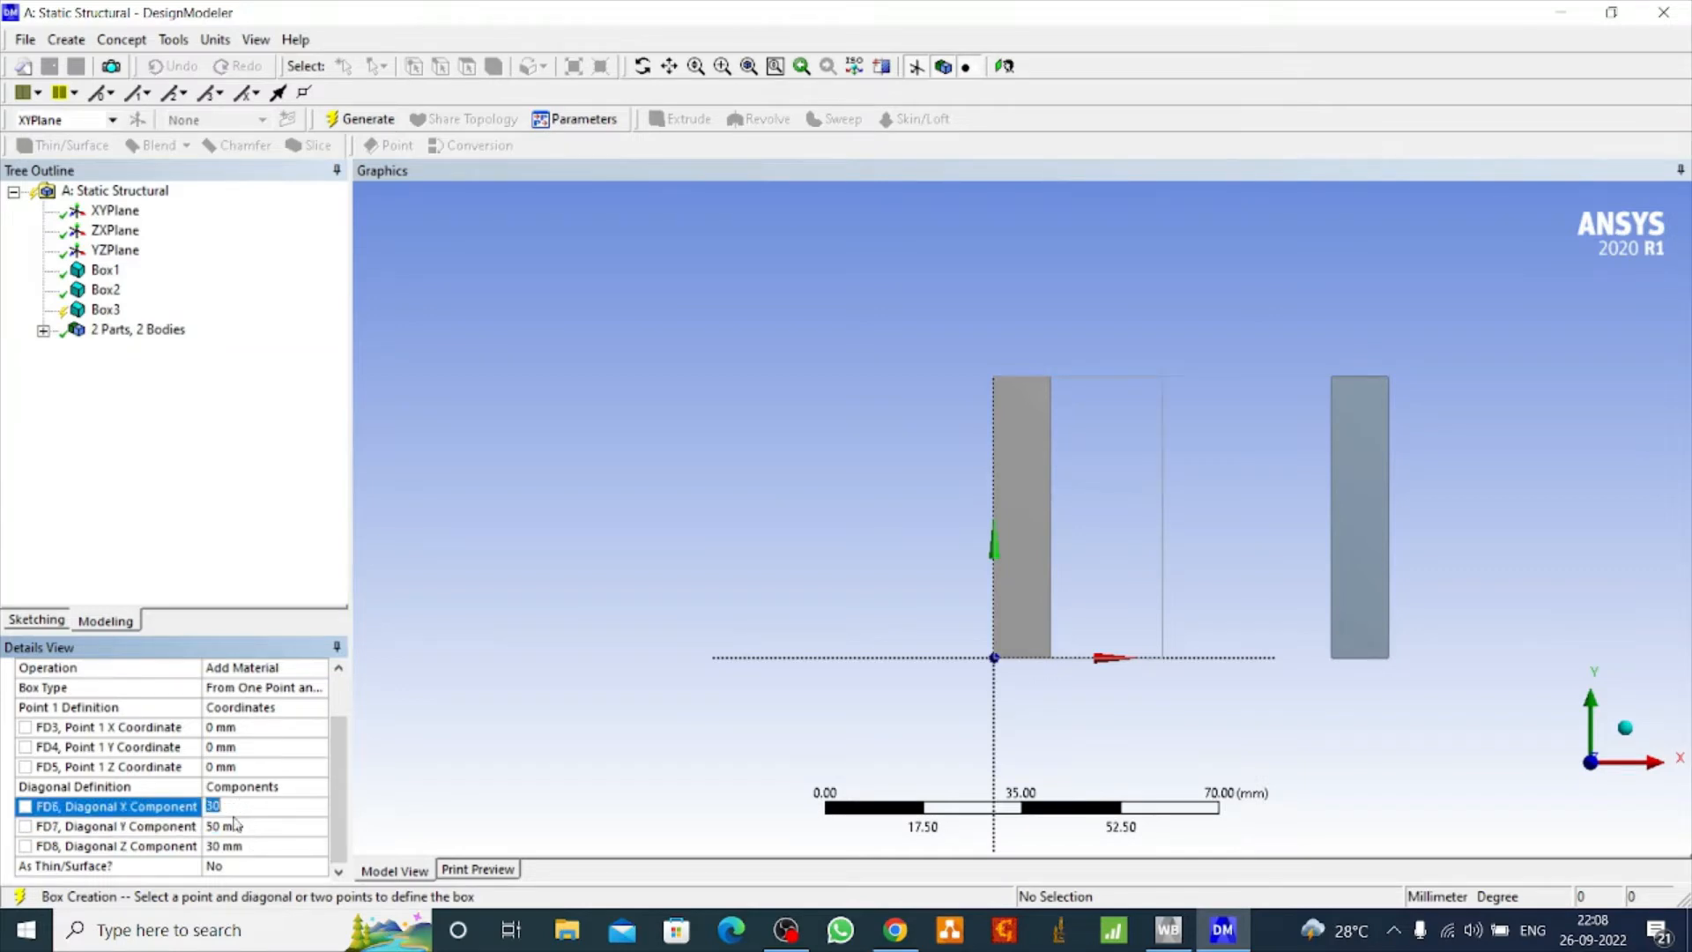
text(10)
click(230, 846)
text(1)
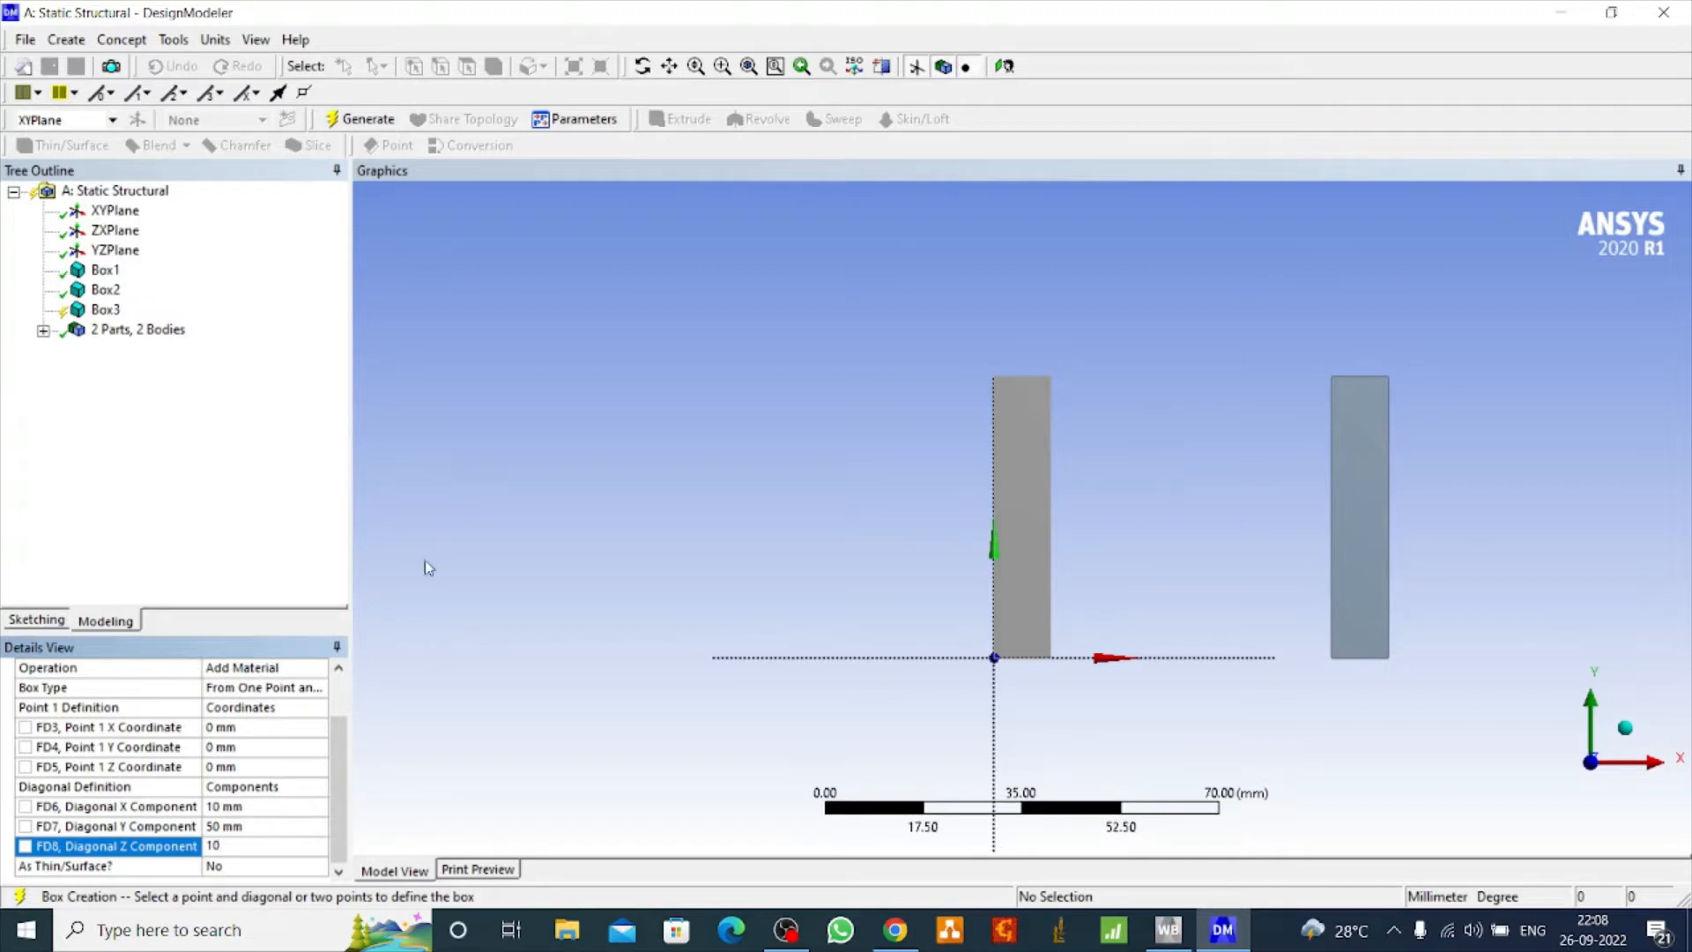
Set the third box's Point 1 Z coordinate to 60 mm and generate it.
click(251, 764)
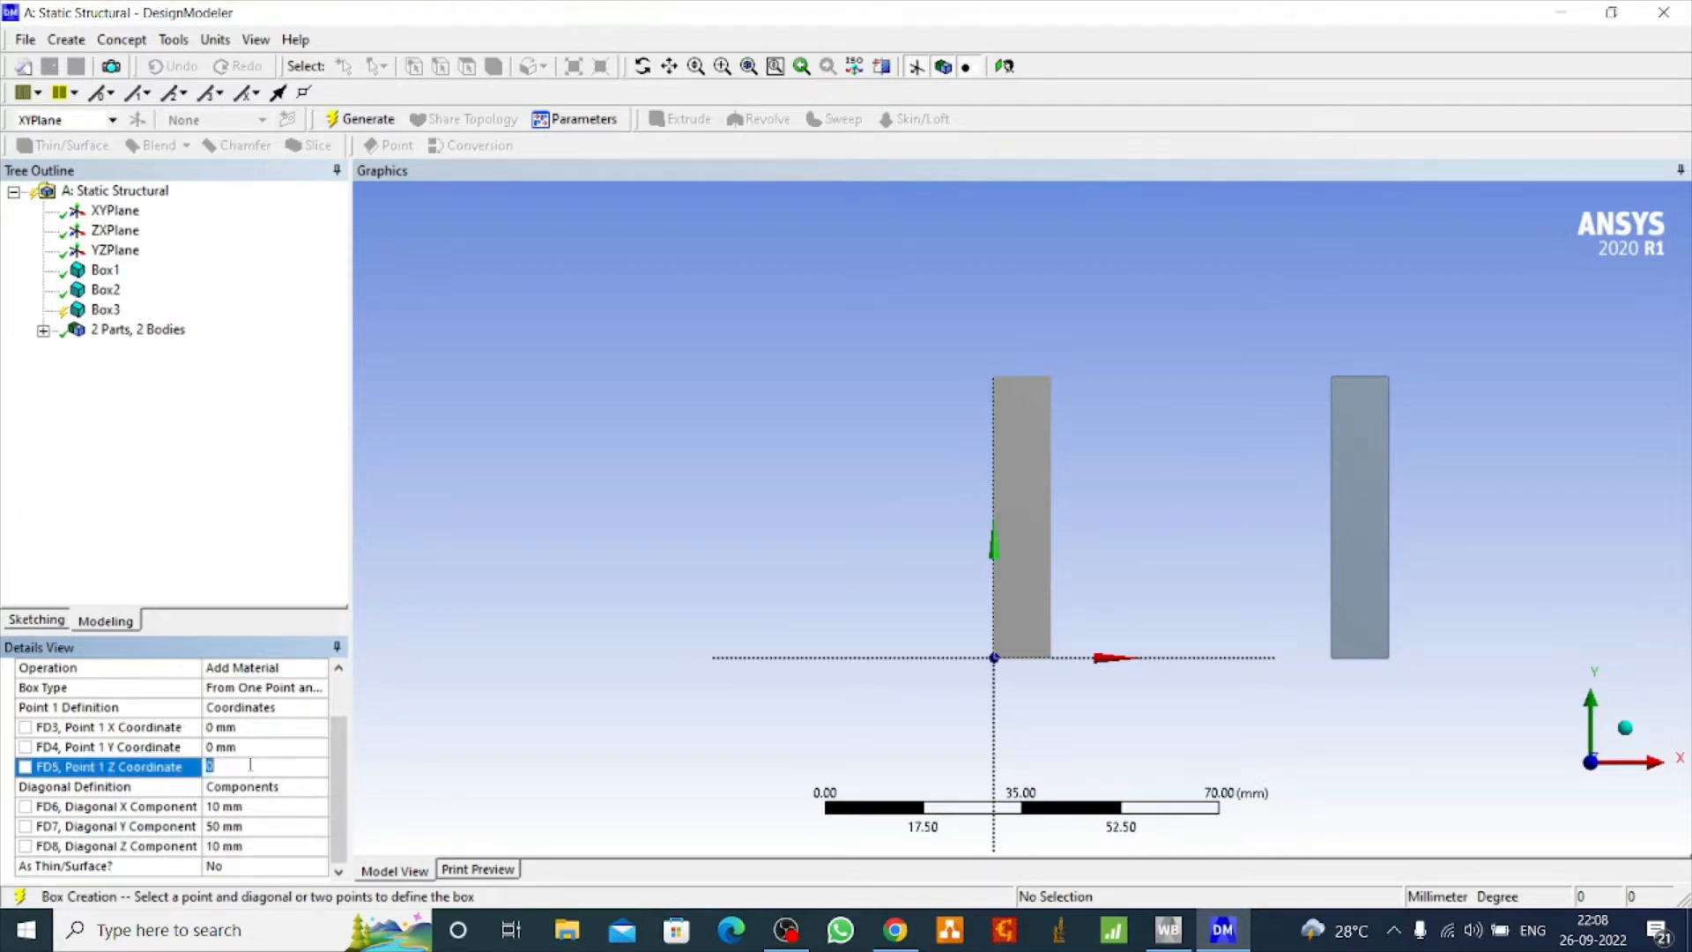
text(60)
click(357, 120)
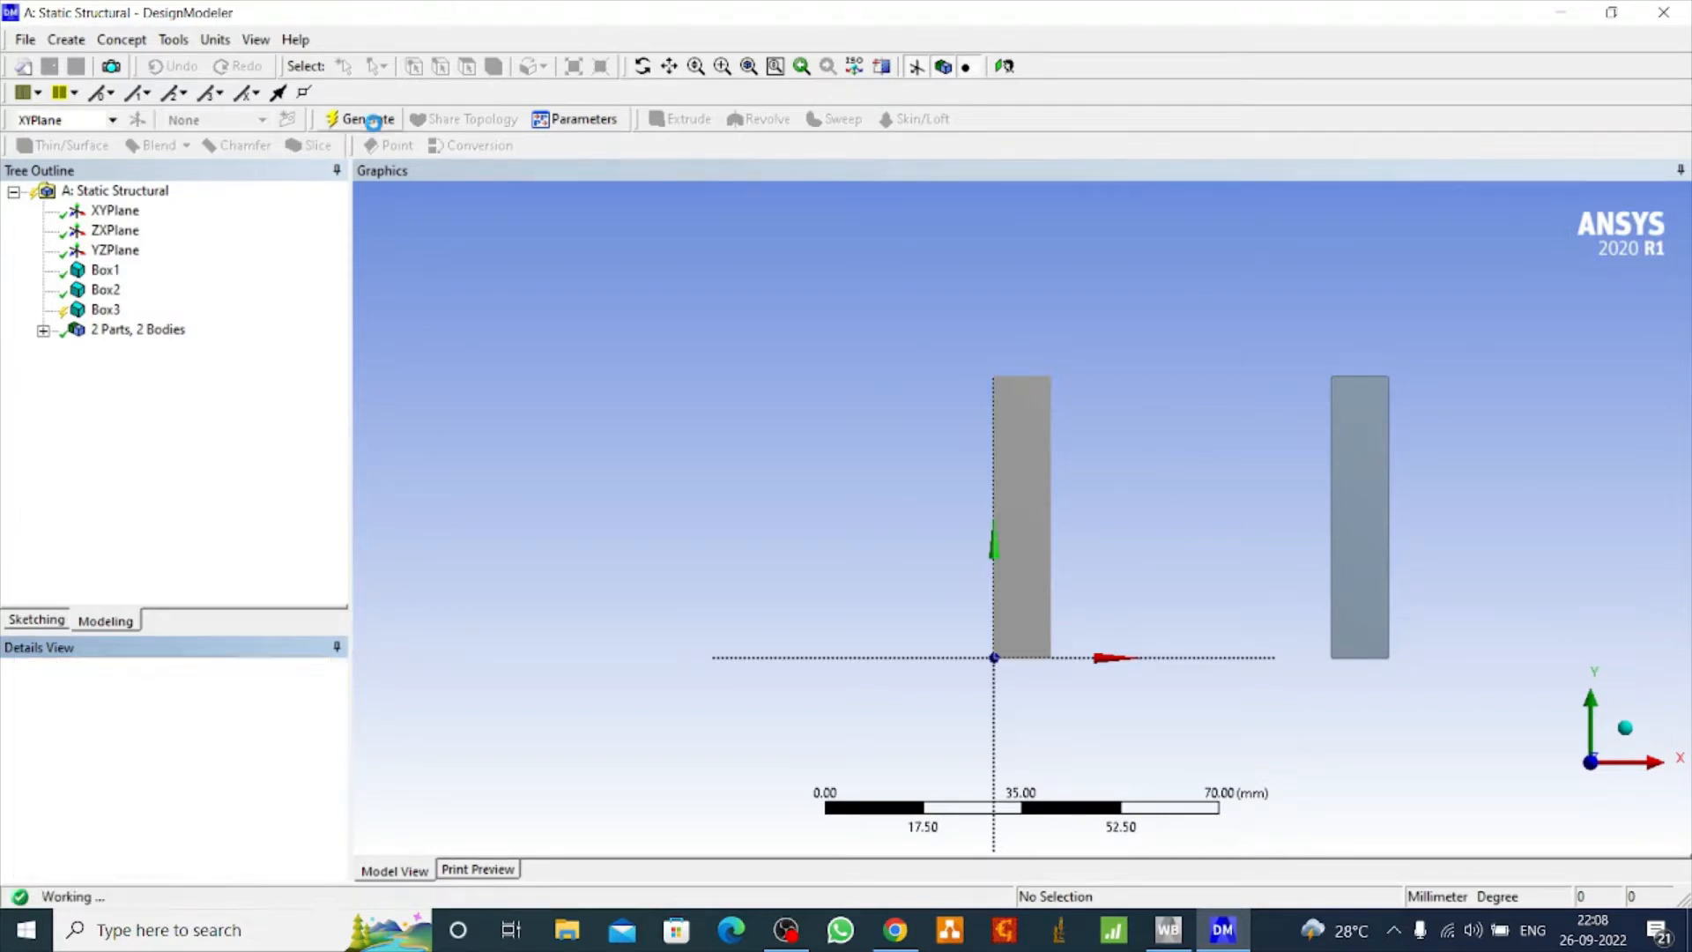
click(643, 67)
mouse_move(826, 505)
mouse_down()
mouse_move(822, 593)
mouse_move(826, 505)
mouse_up()
click(634, 509)
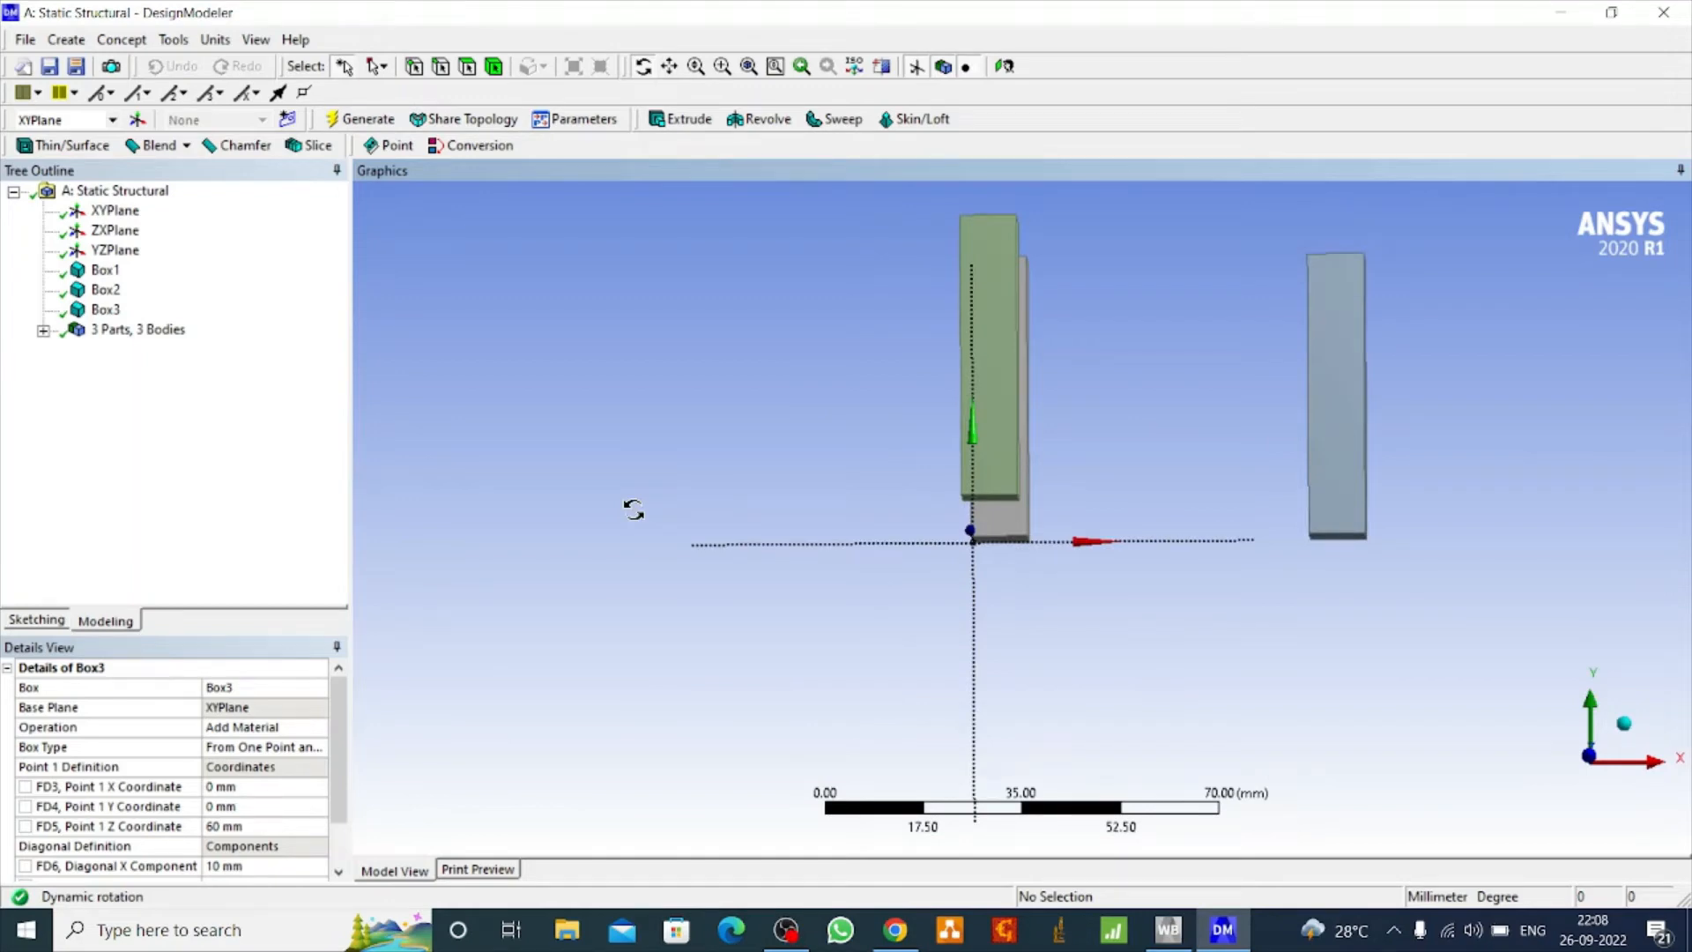
Add a fourth box primitive on the XY plane with diagonal components X 10, Y 50 and Z 10 mm.
click(67, 39)
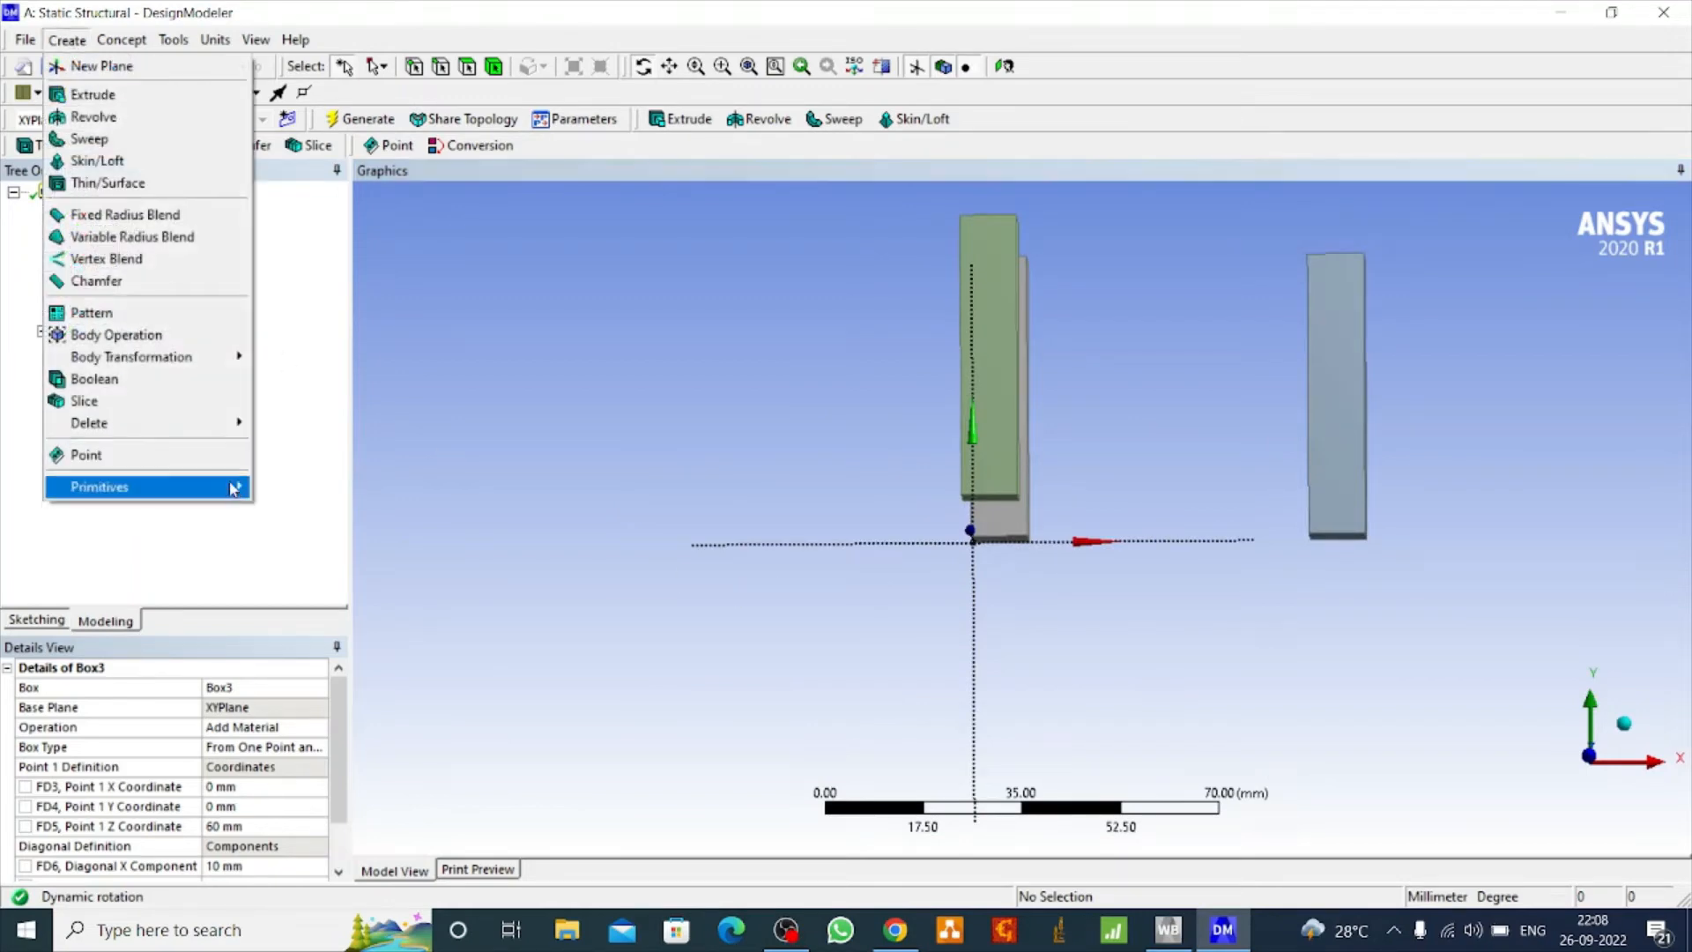
mouse_move(233, 489)
click(324, 510)
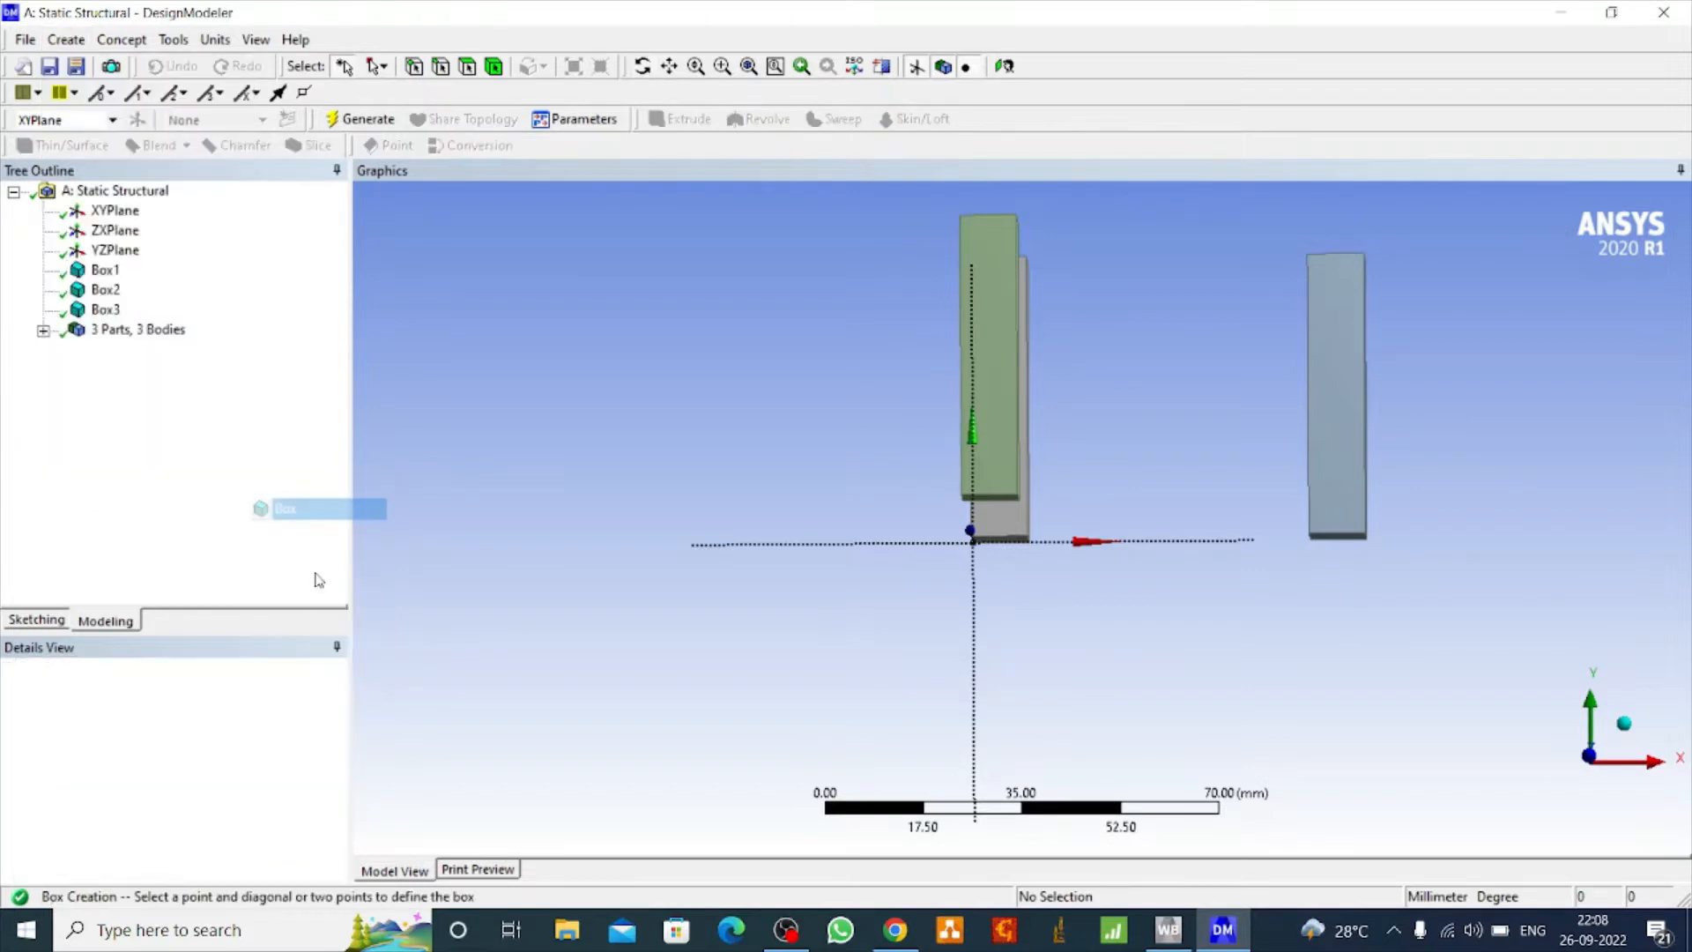
scroll(344, 718, down, 1)
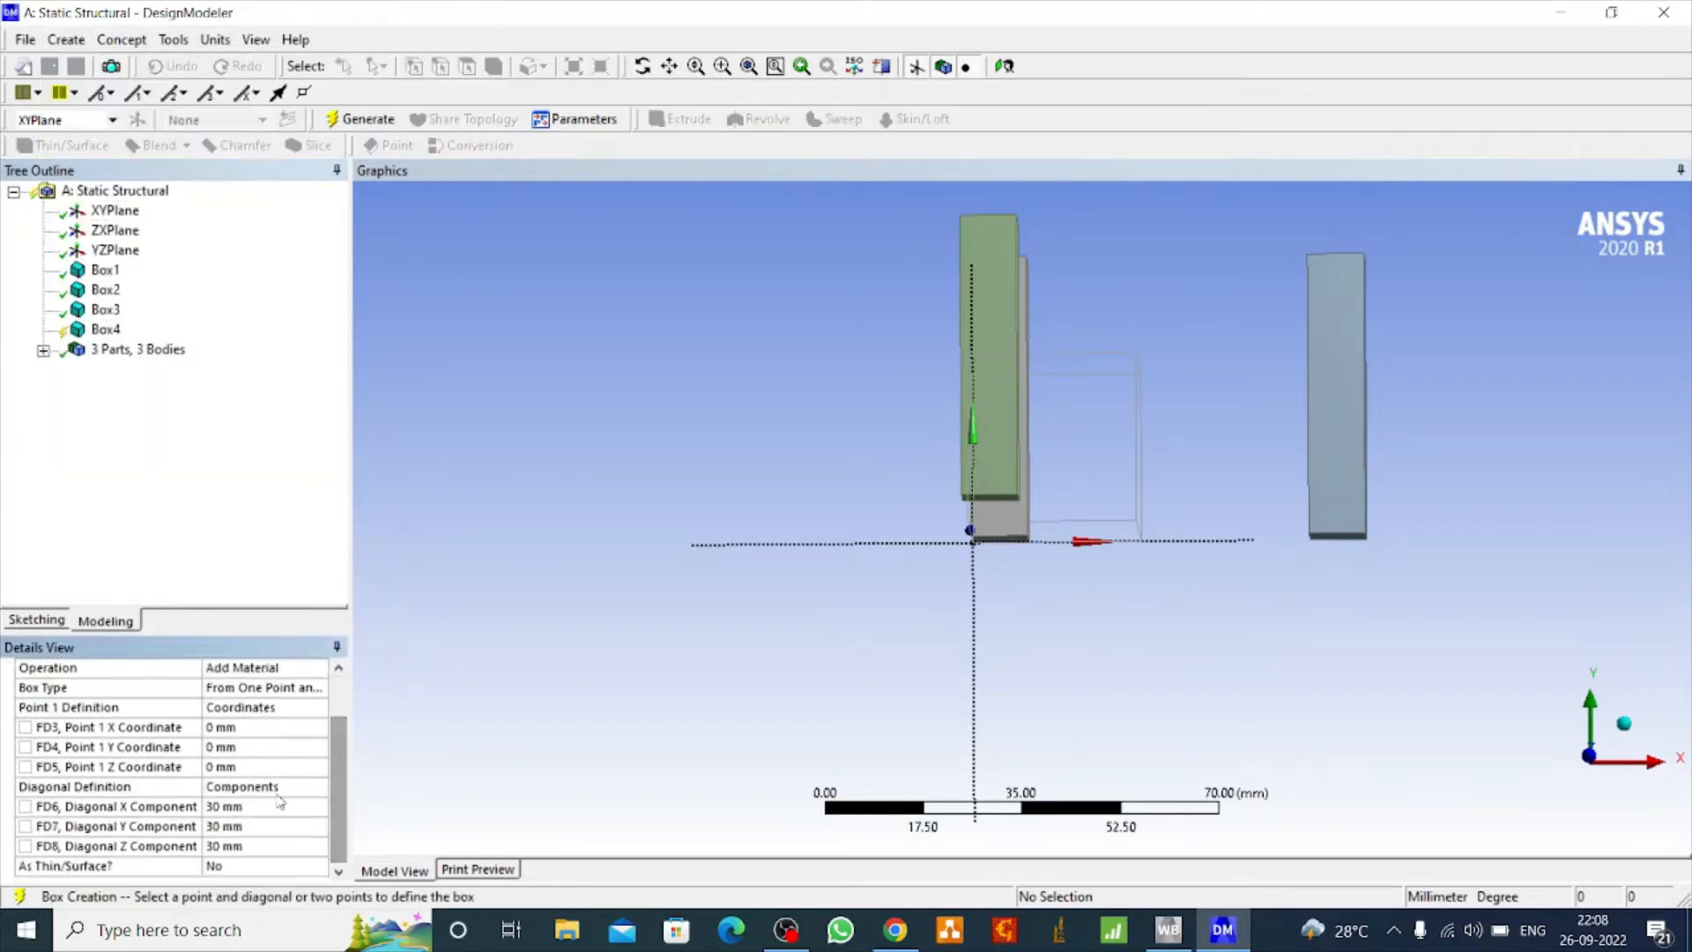
click(235, 825)
text(5)
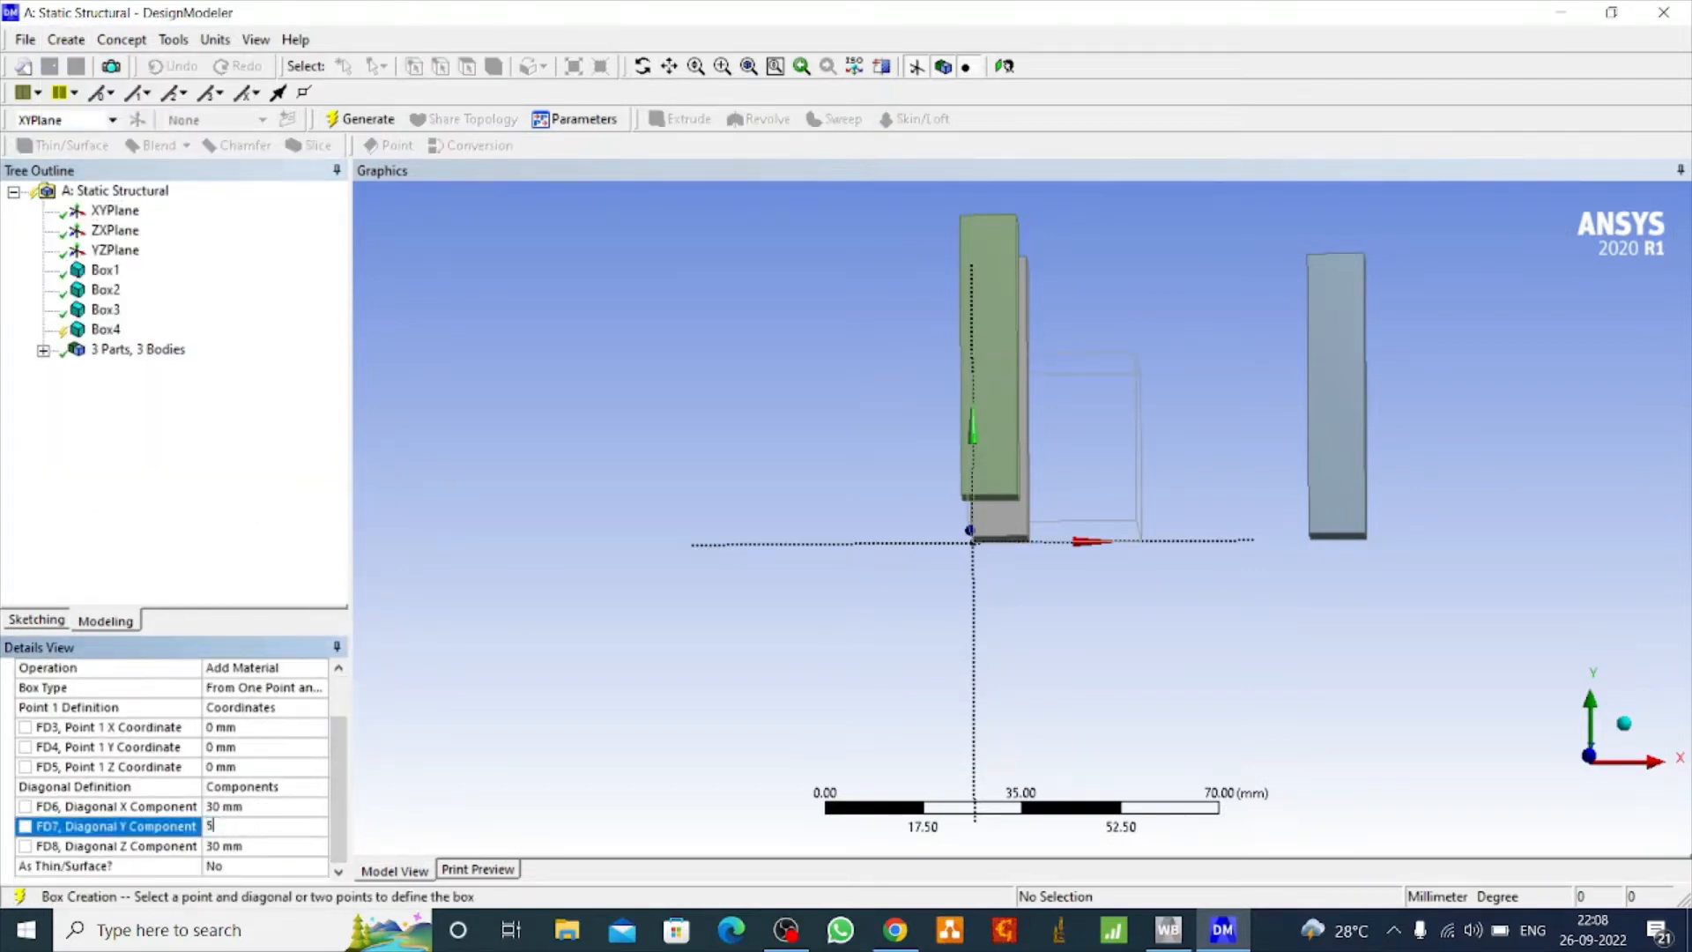
text(0)
click(228, 806)
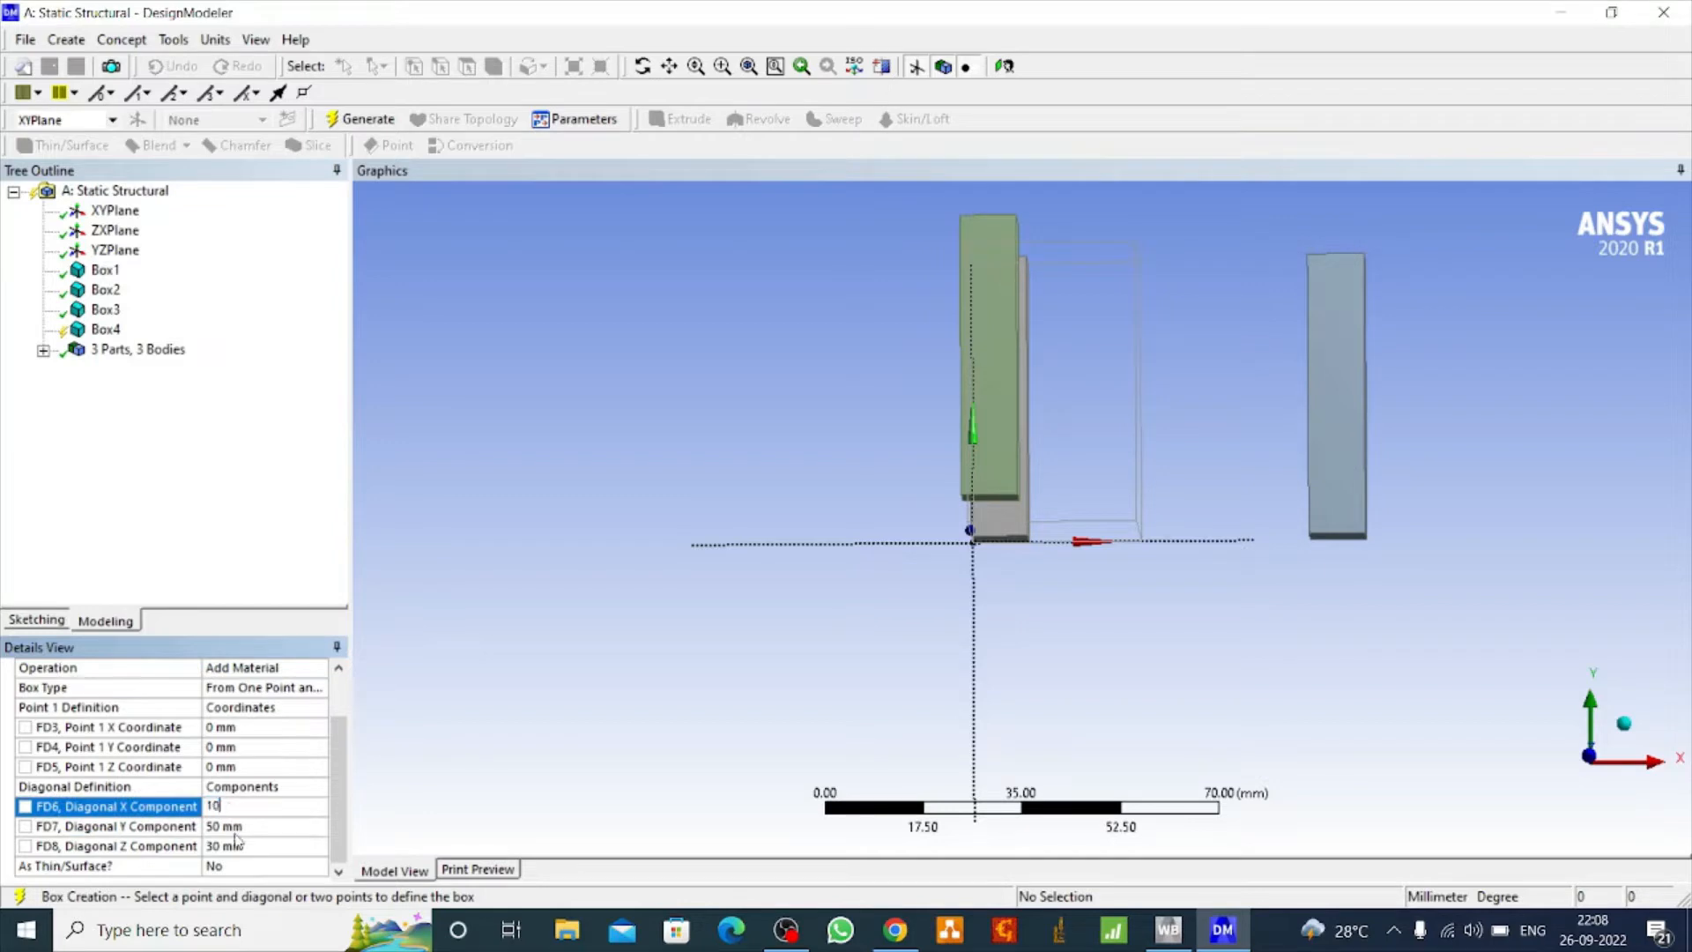
text(10)
click(229, 847)
text(10)
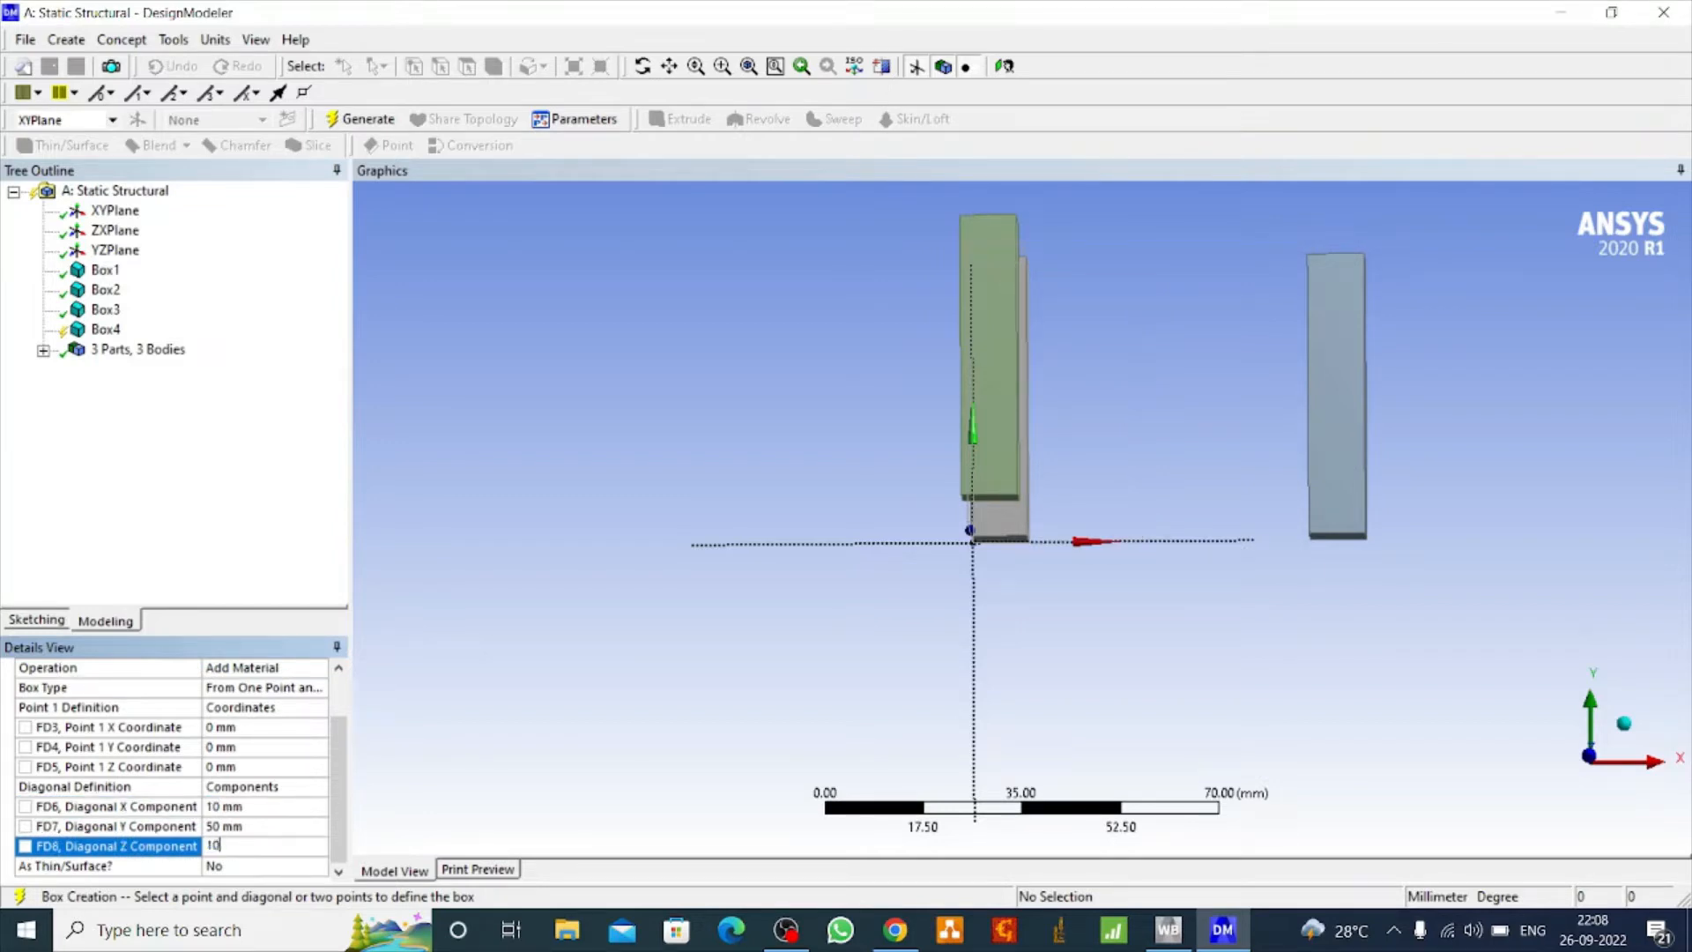
Set the fourth box's Point 1 X and Z coordinates to 60 mm and generate it.
click(250, 726)
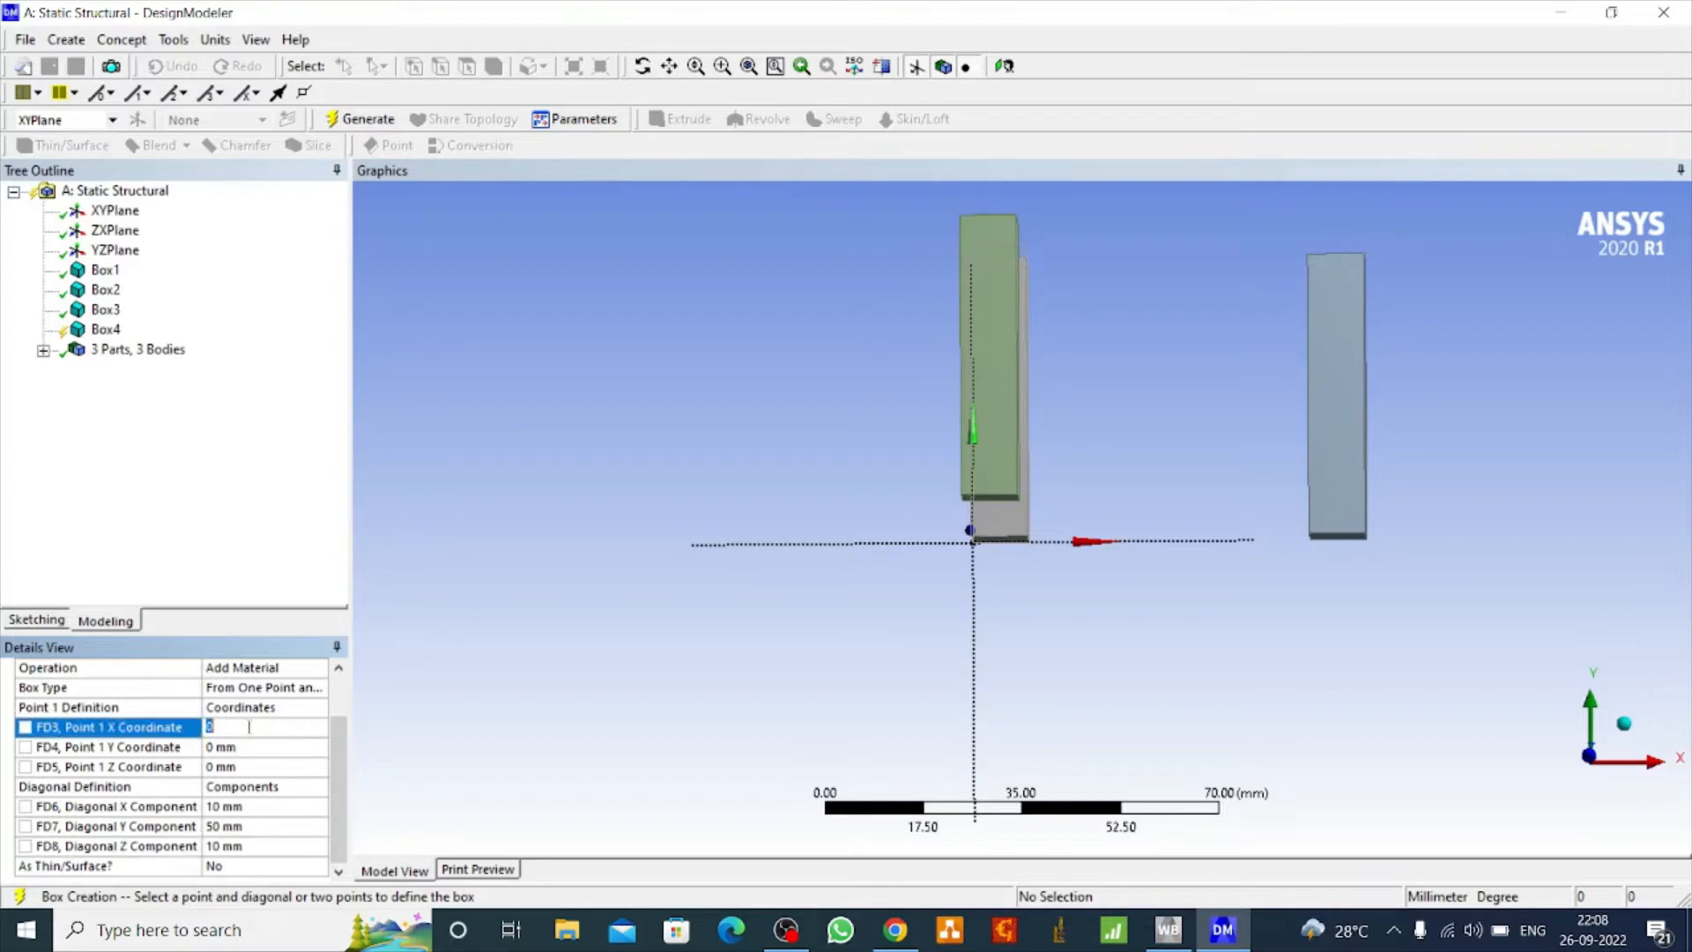
click(228, 766)
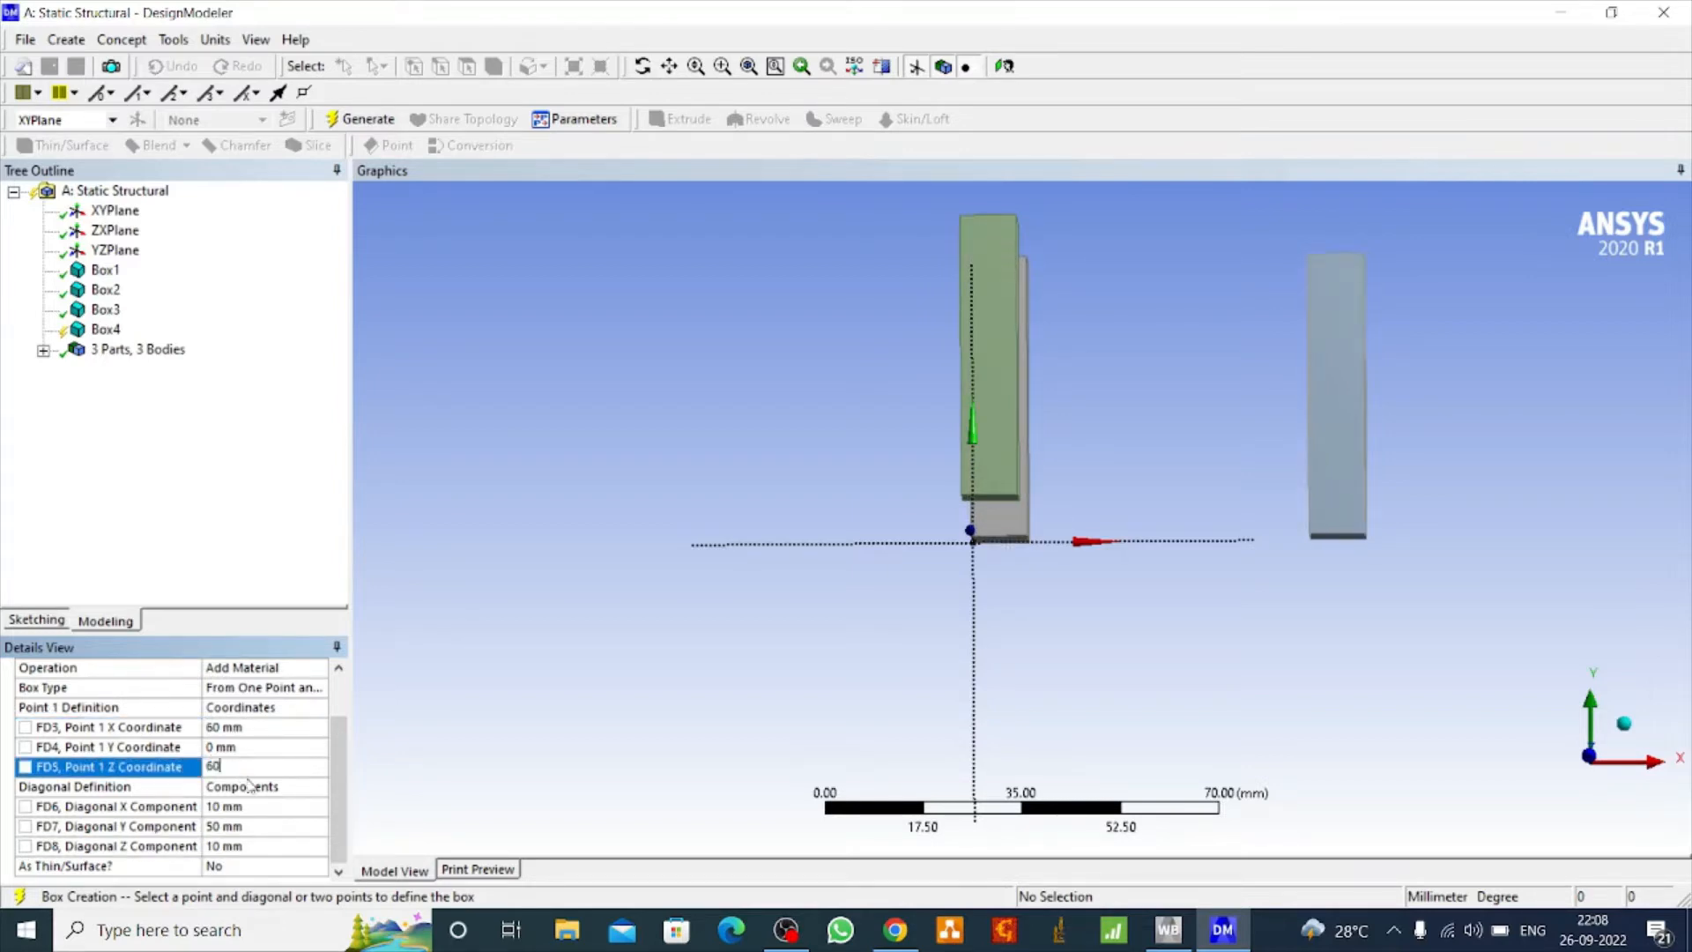
key(Return)
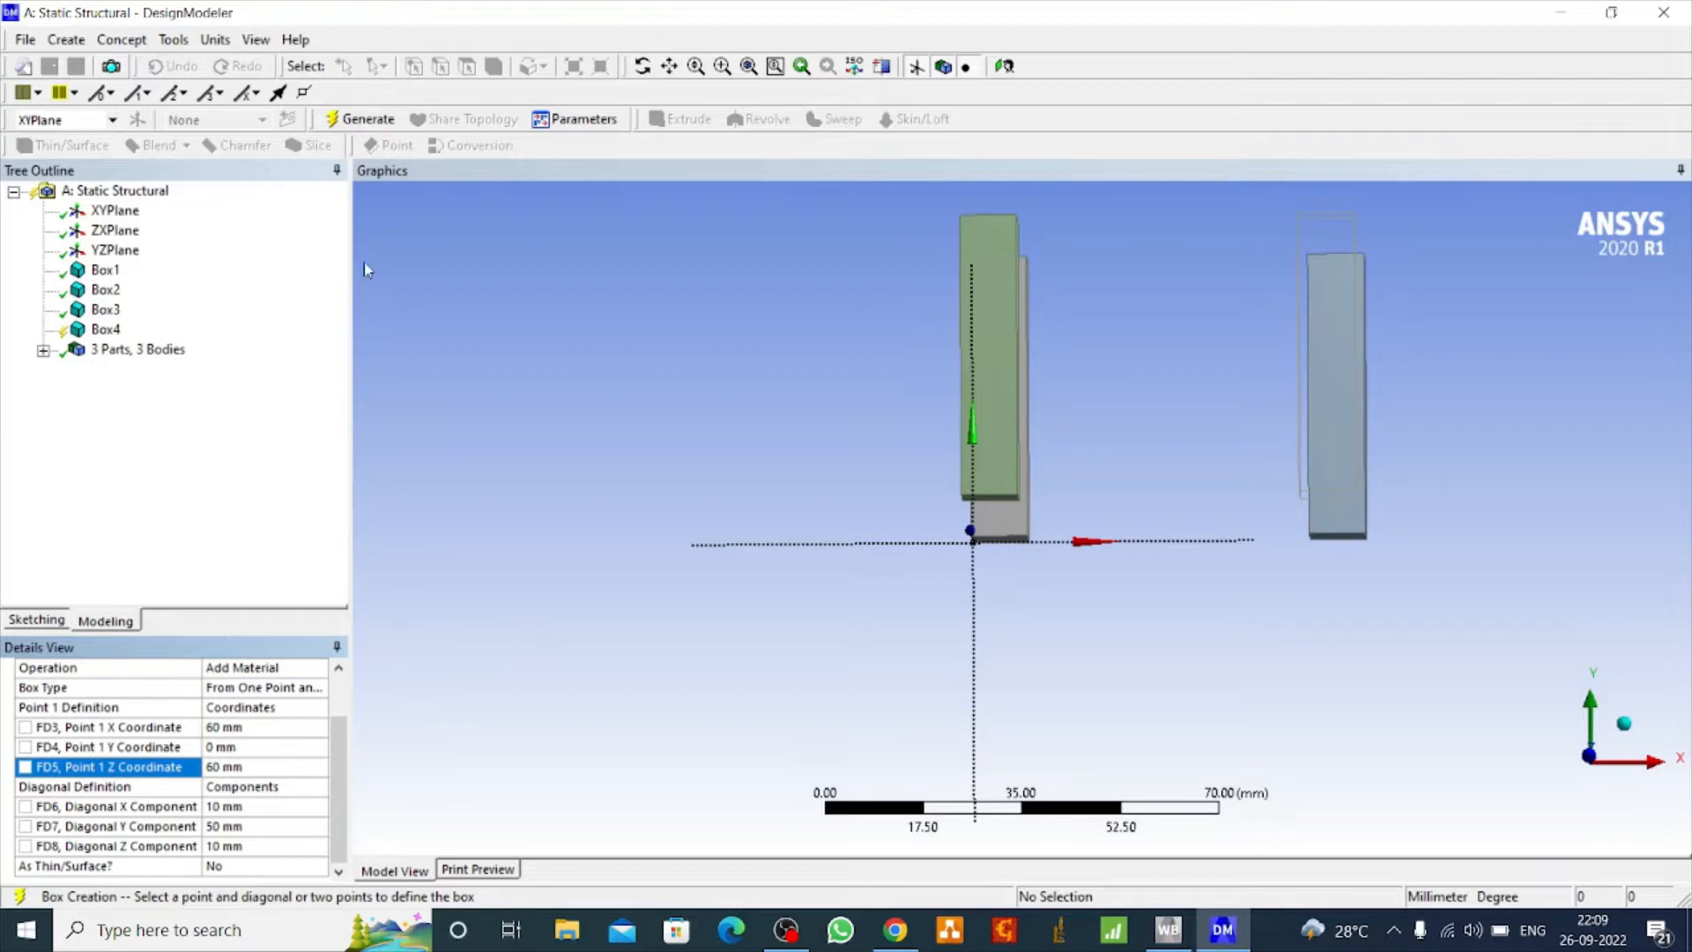
click(361, 119)
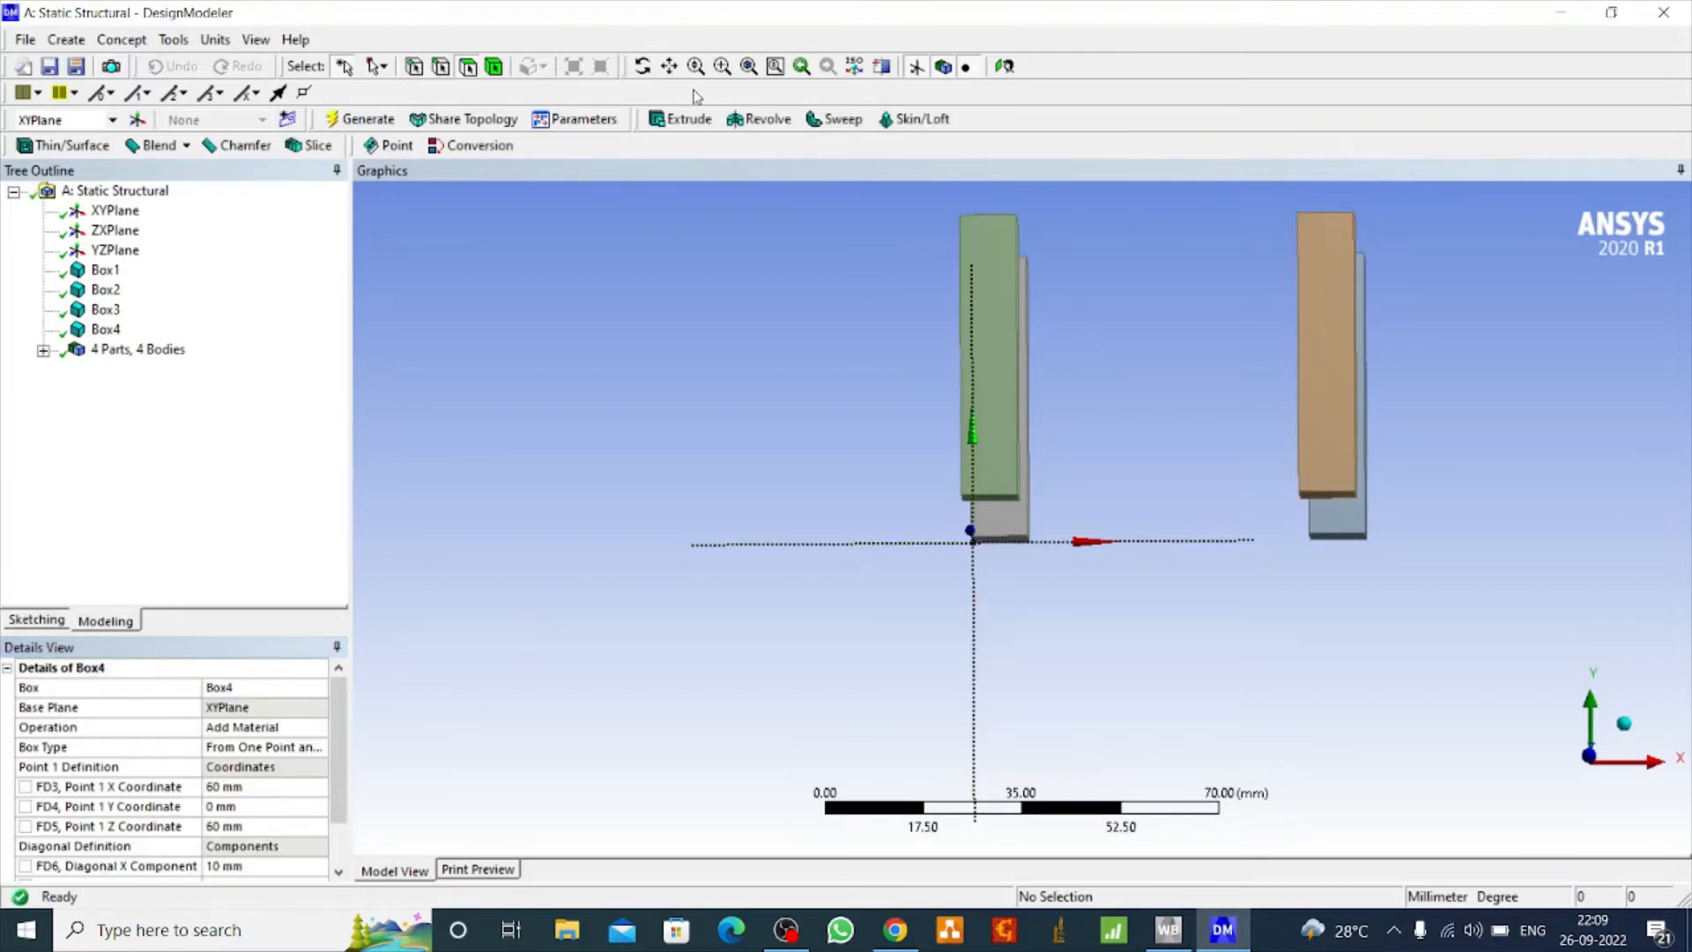
click(642, 69)
drag(568, 388, 553, 515)
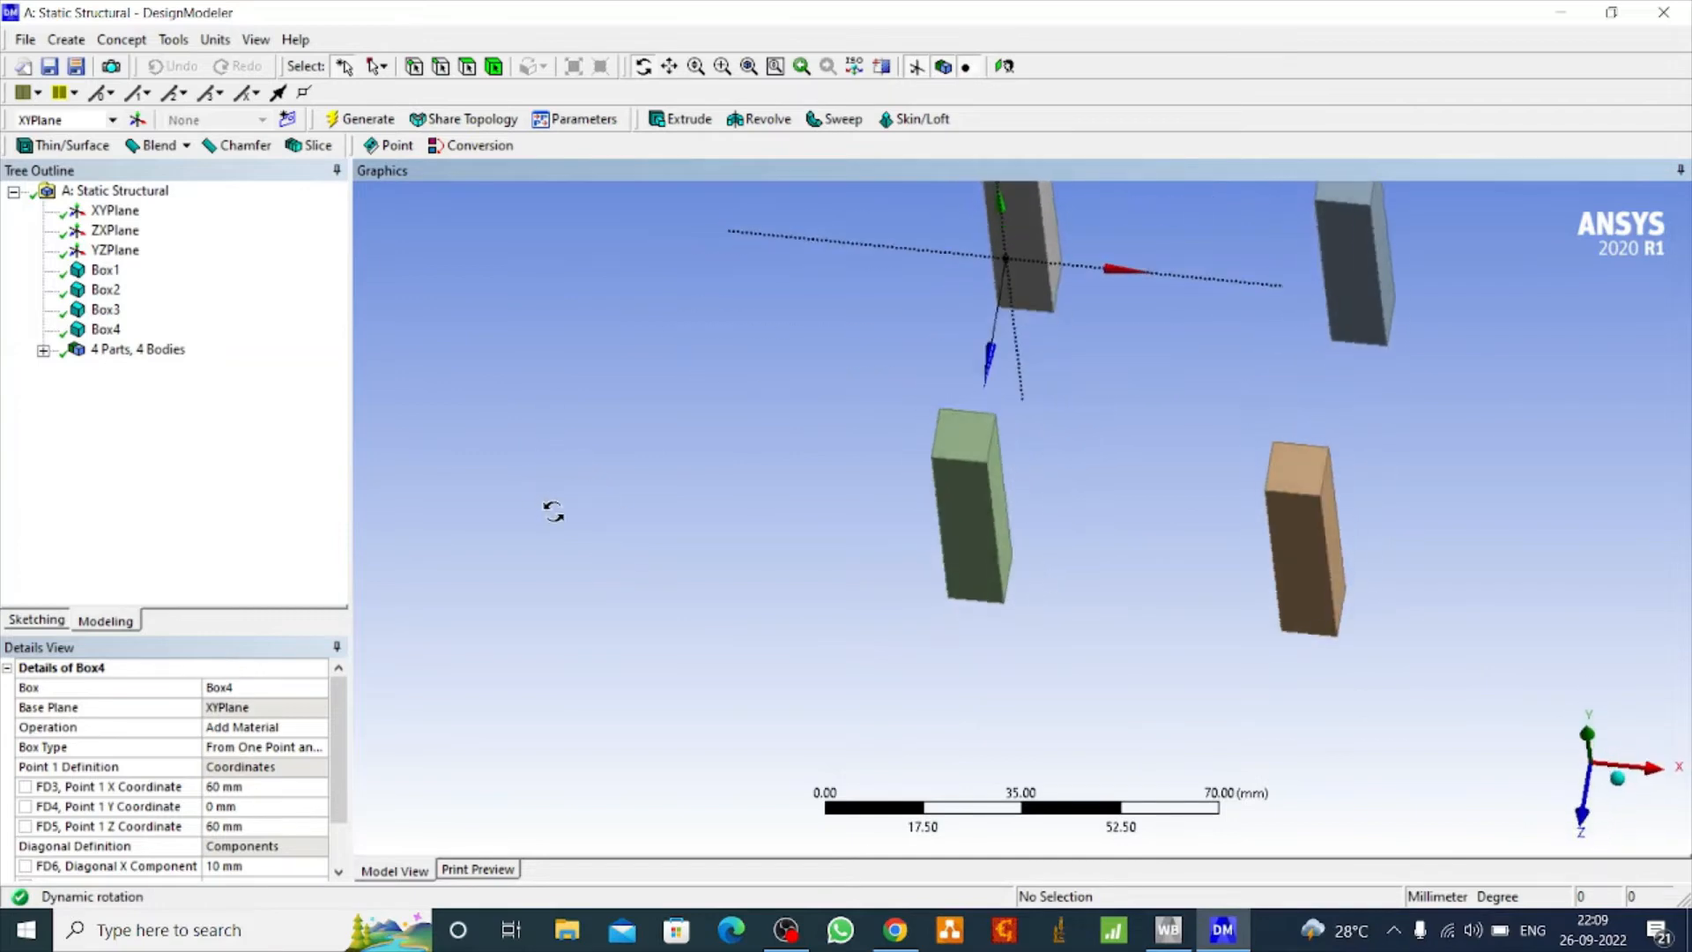
Create a new plane from the XY plane without any transform and generate it.
drag(625, 432, 692, 473)
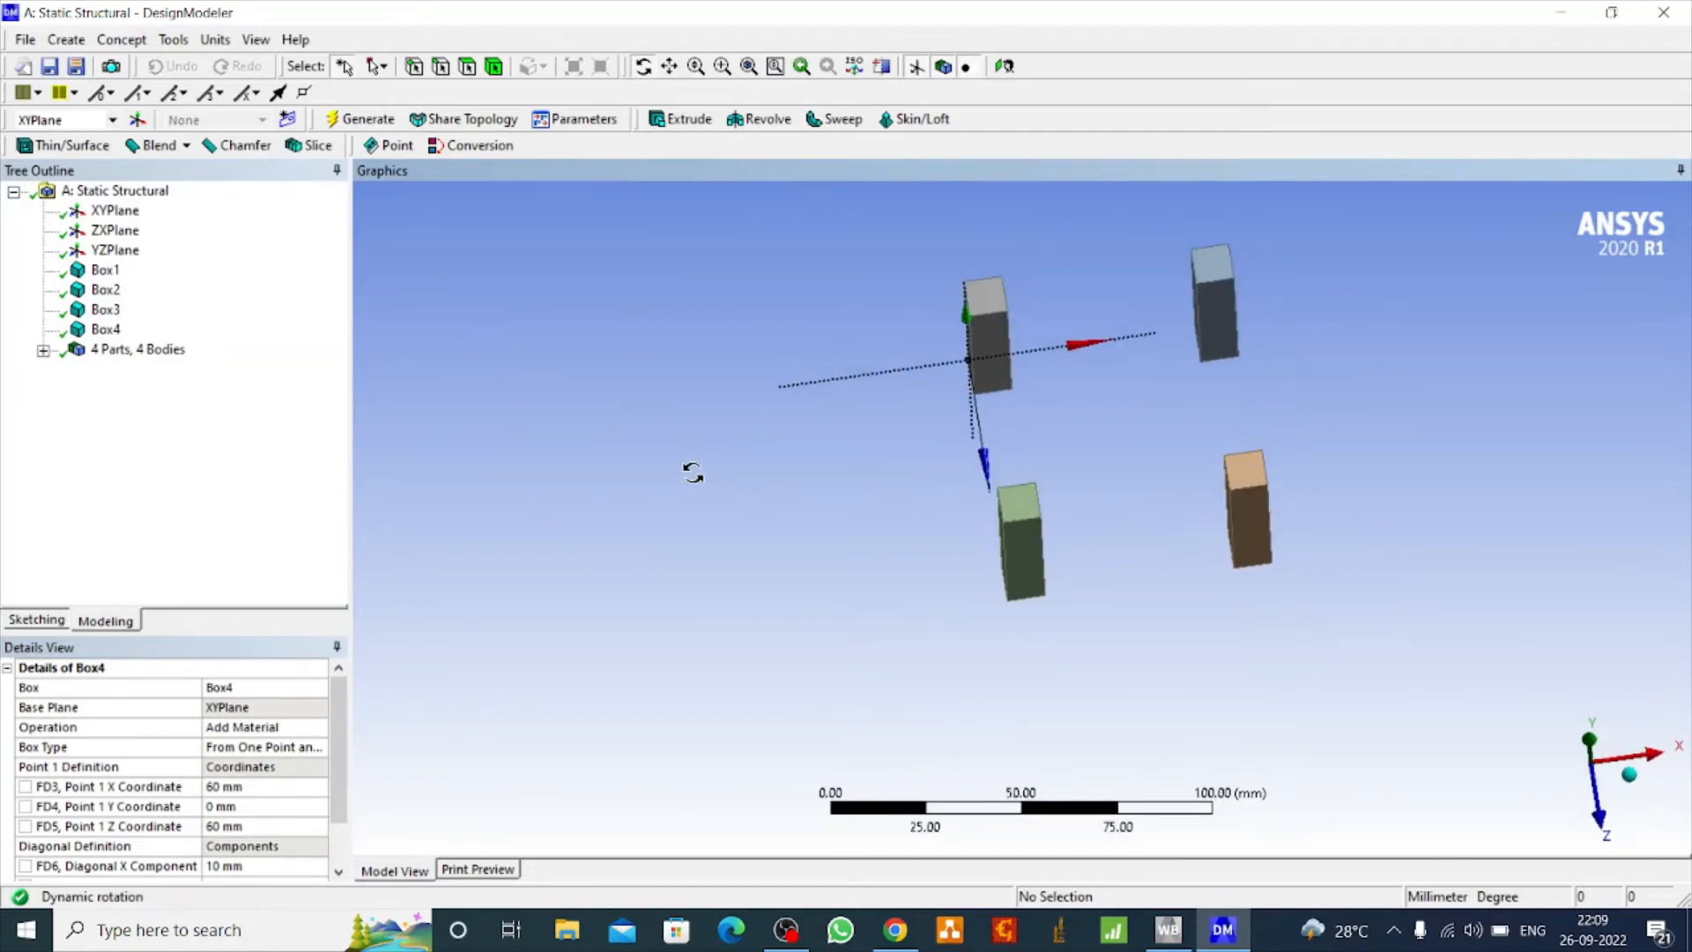
click(136, 119)
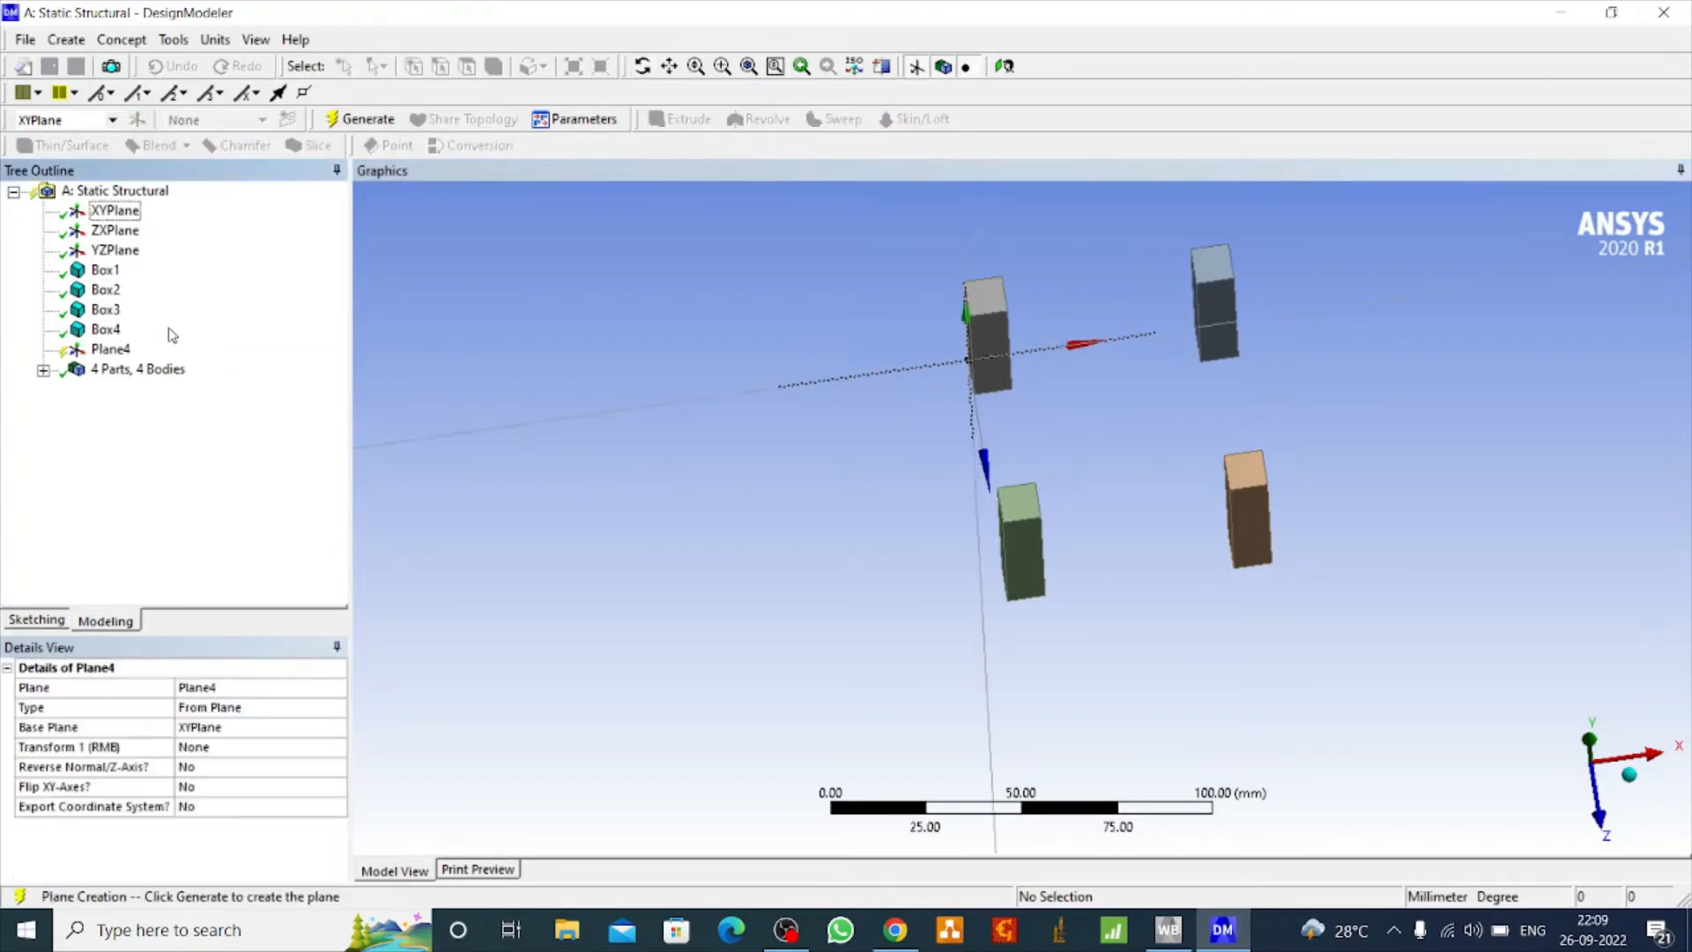
click(368, 119)
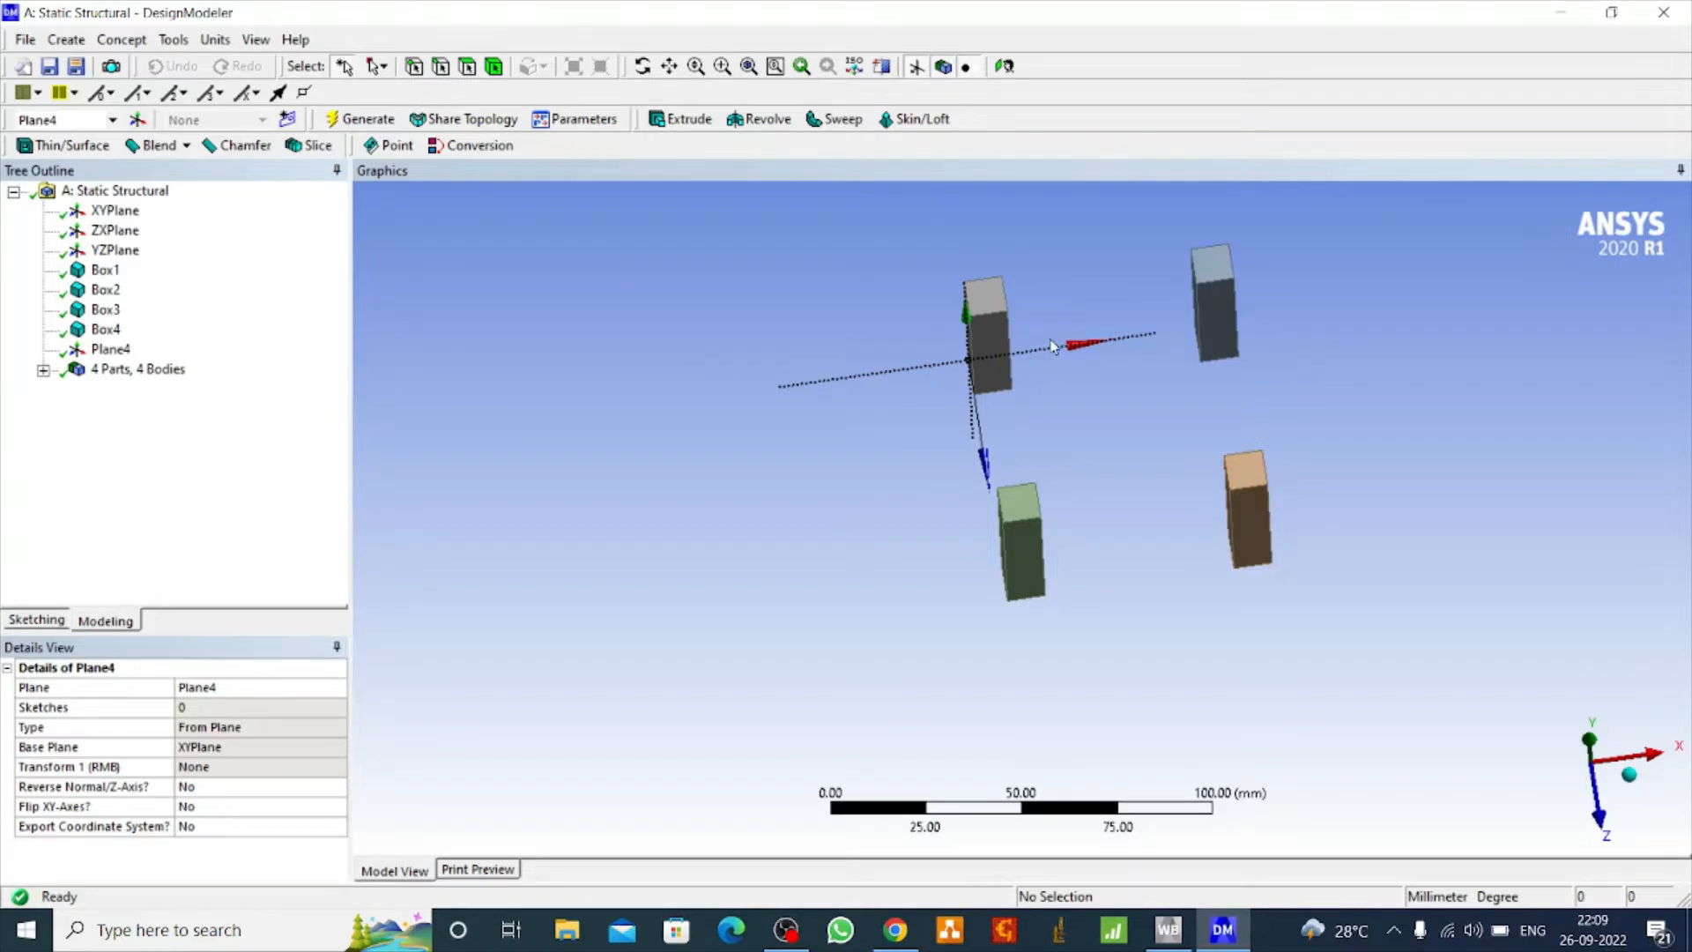
Select the top faces of the leg at the origin and the diagonally opposite leg, and start a sketch on them.
scroll(1053, 346, up, 2)
click(669, 66)
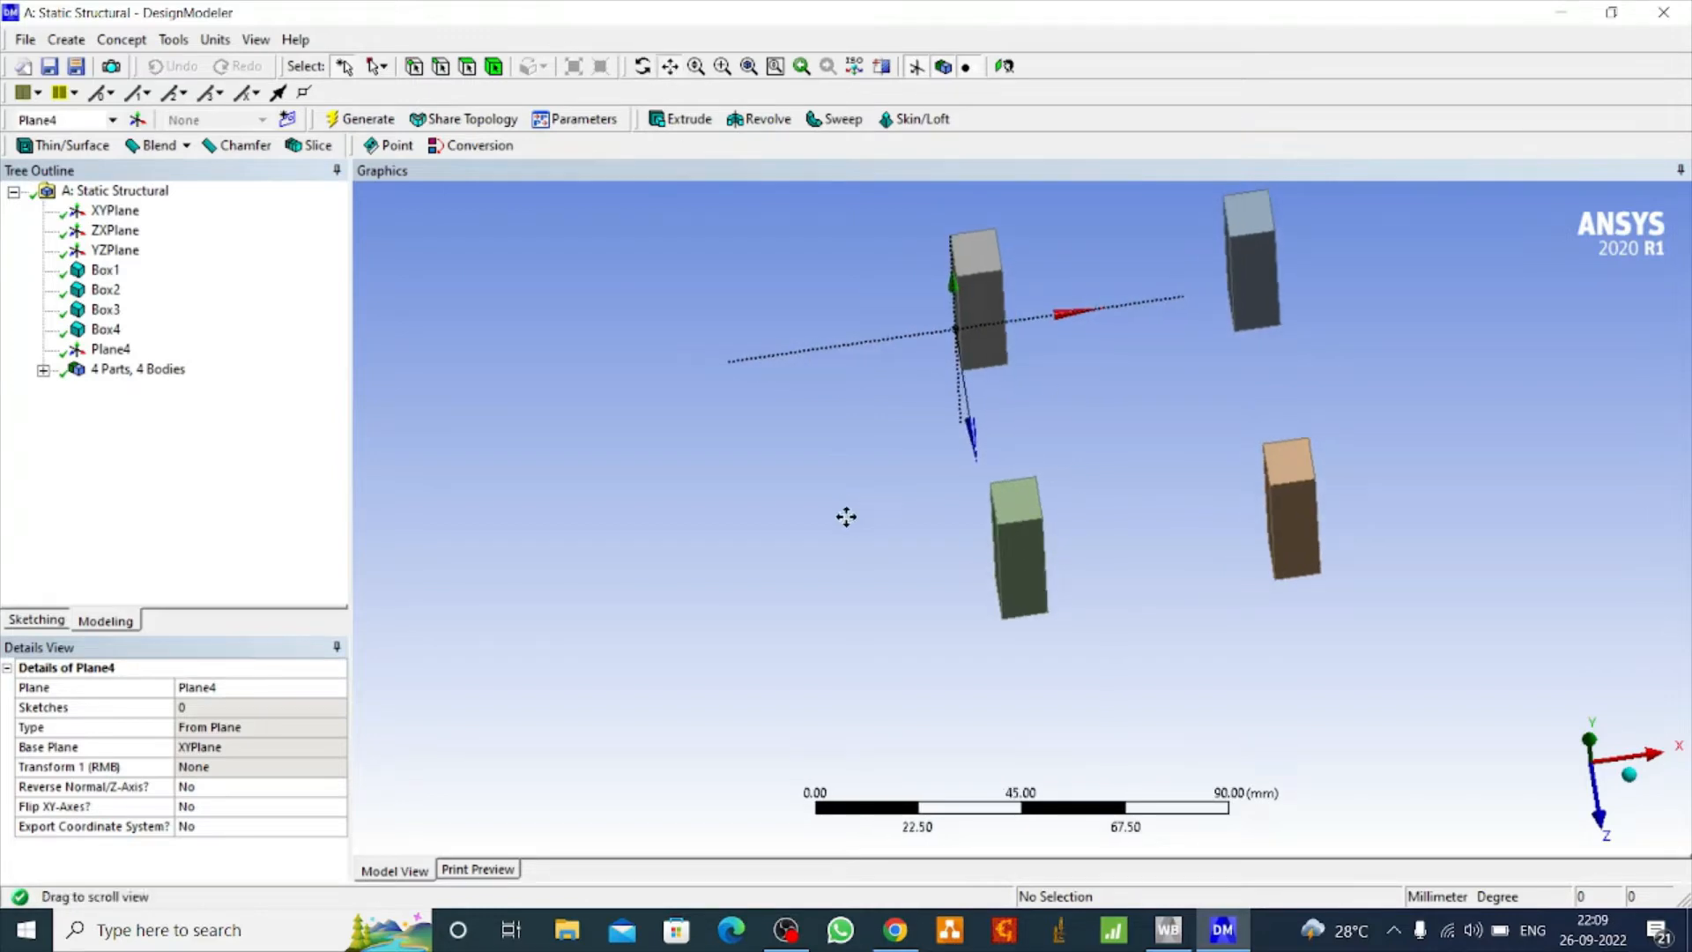
drag(845, 517, 635, 590)
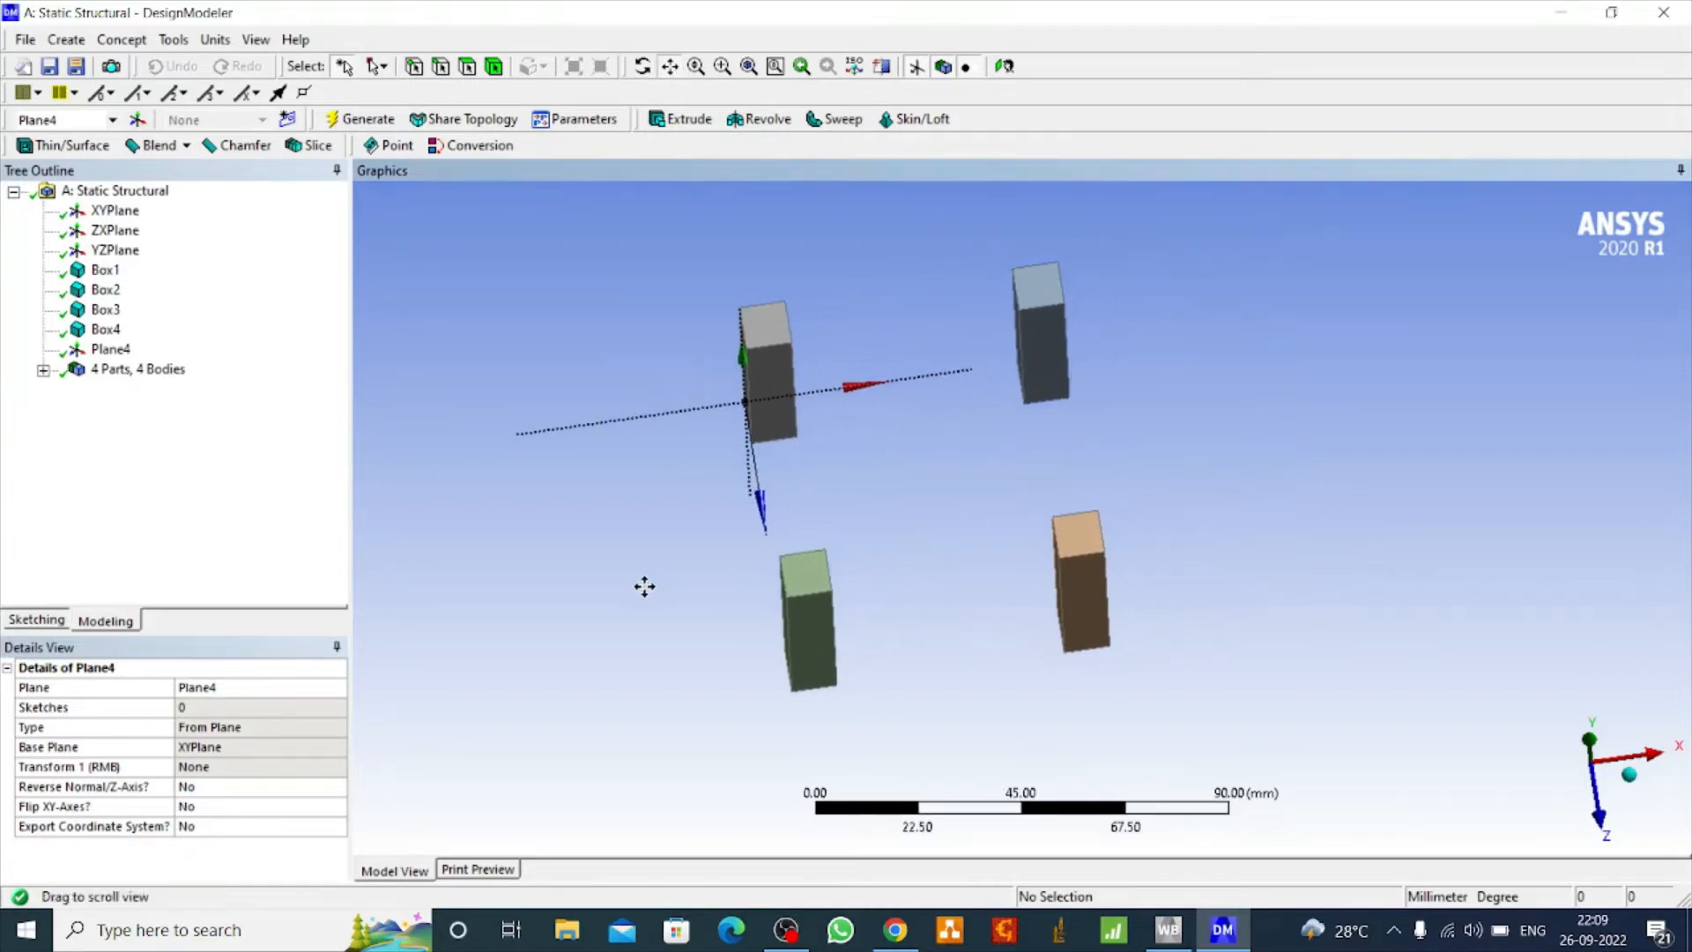
click(467, 67)
scroll(756, 467, up, 3)
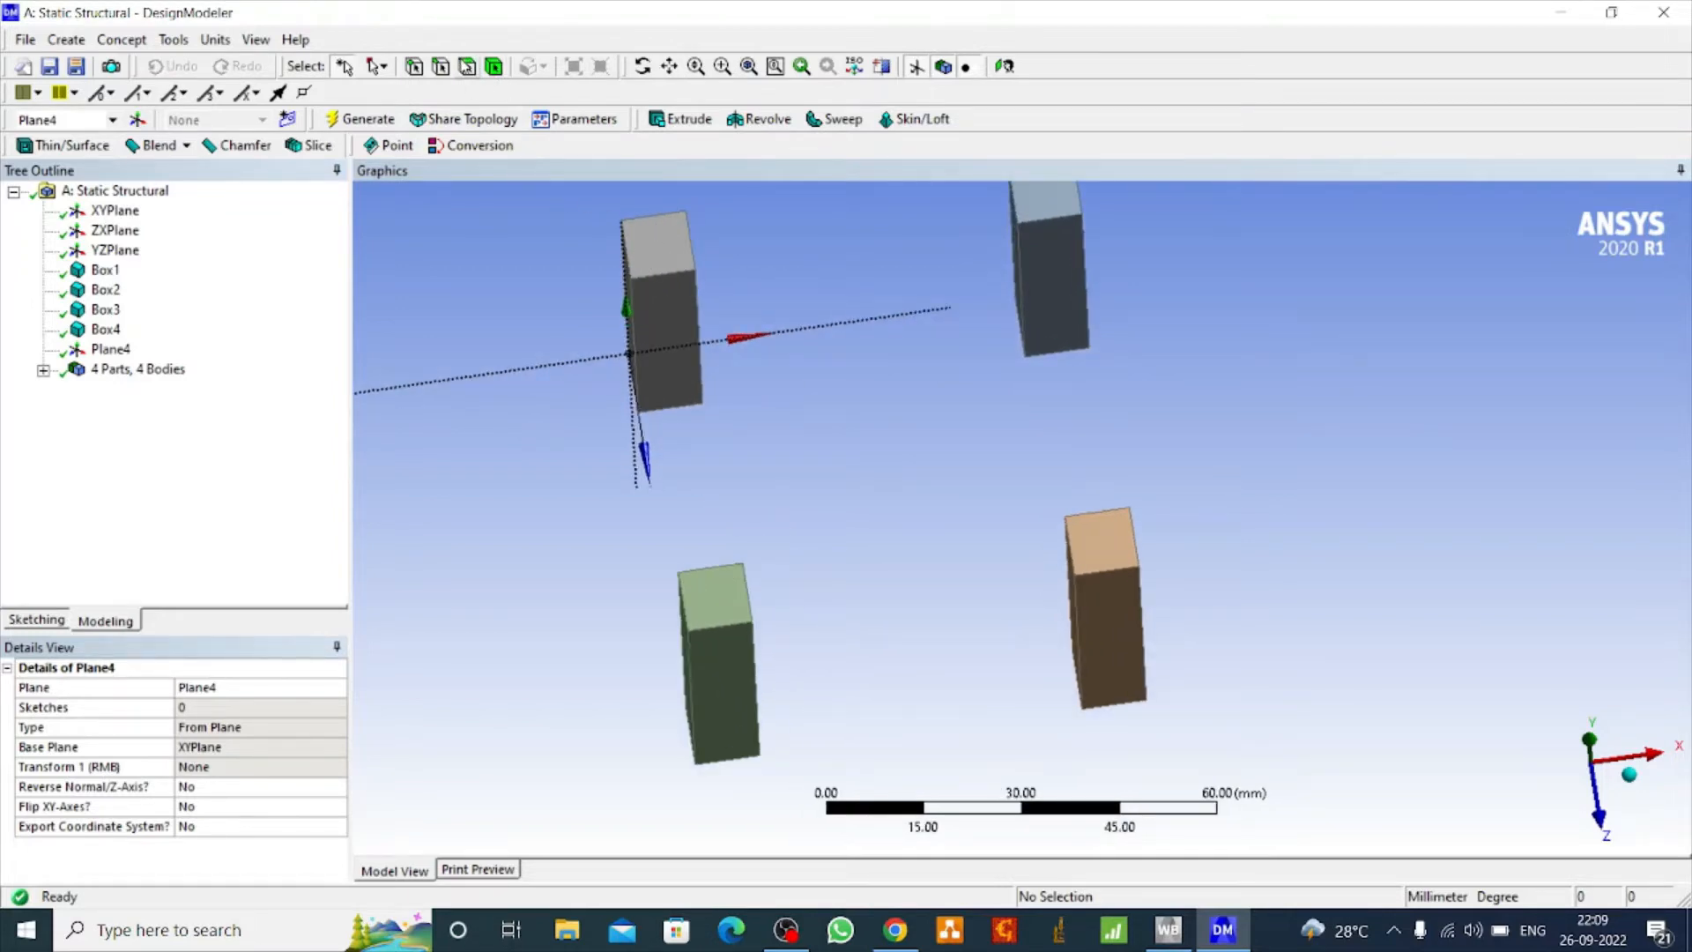
click(670, 247)
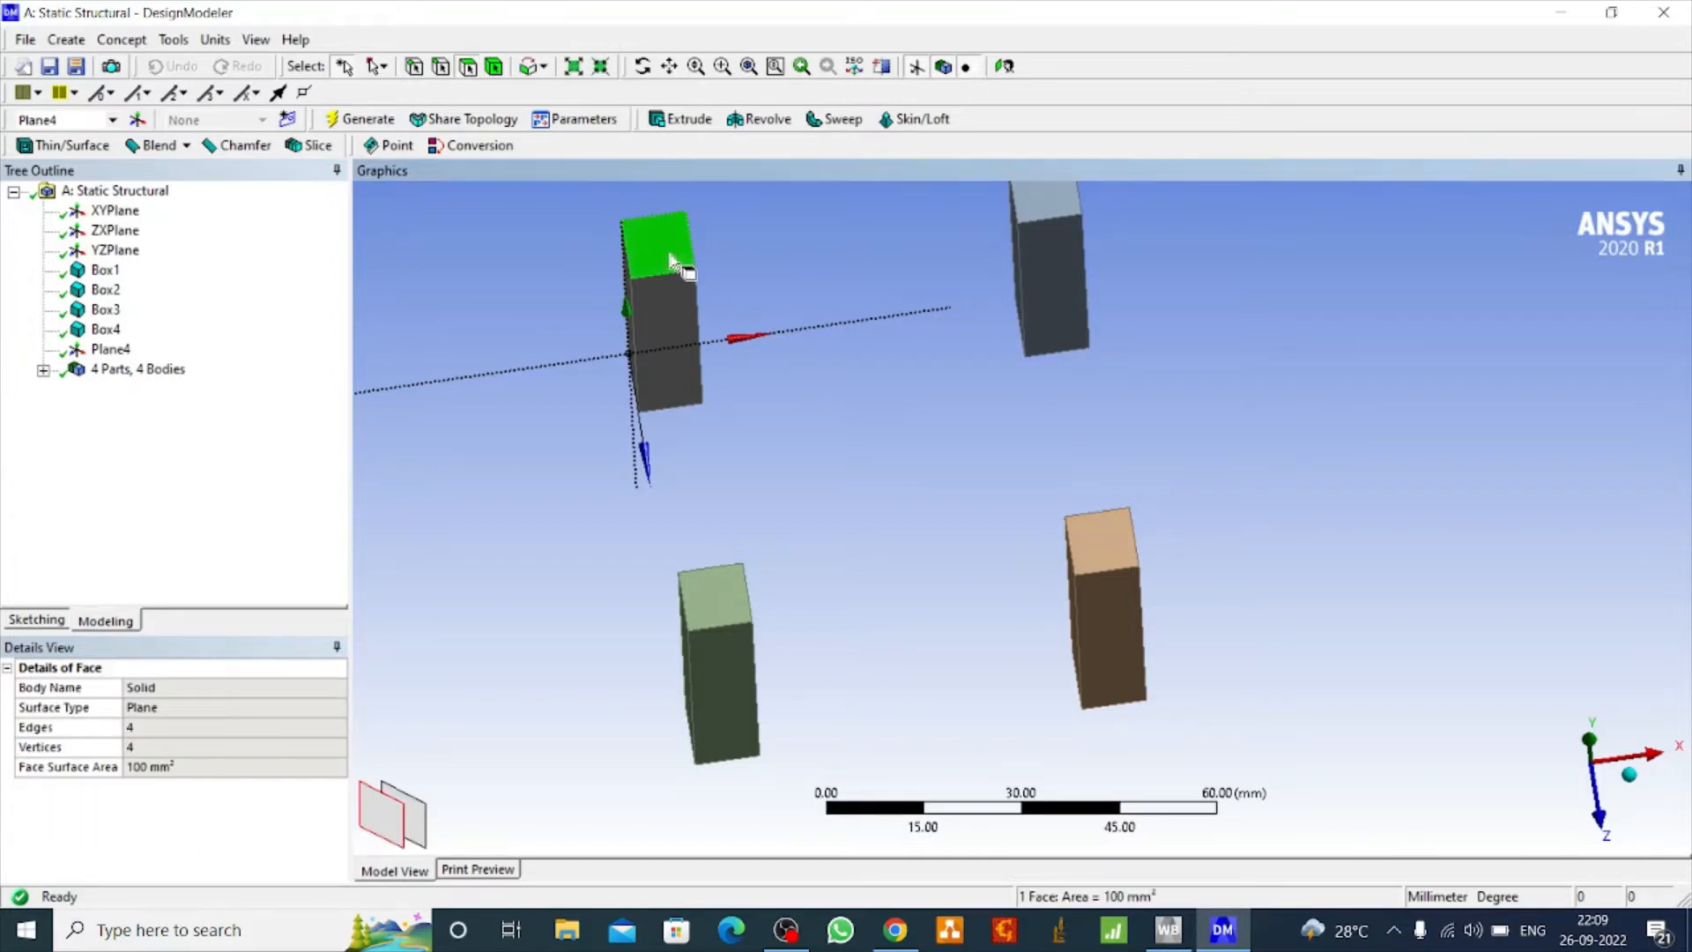
ctrl+click(1105, 540)
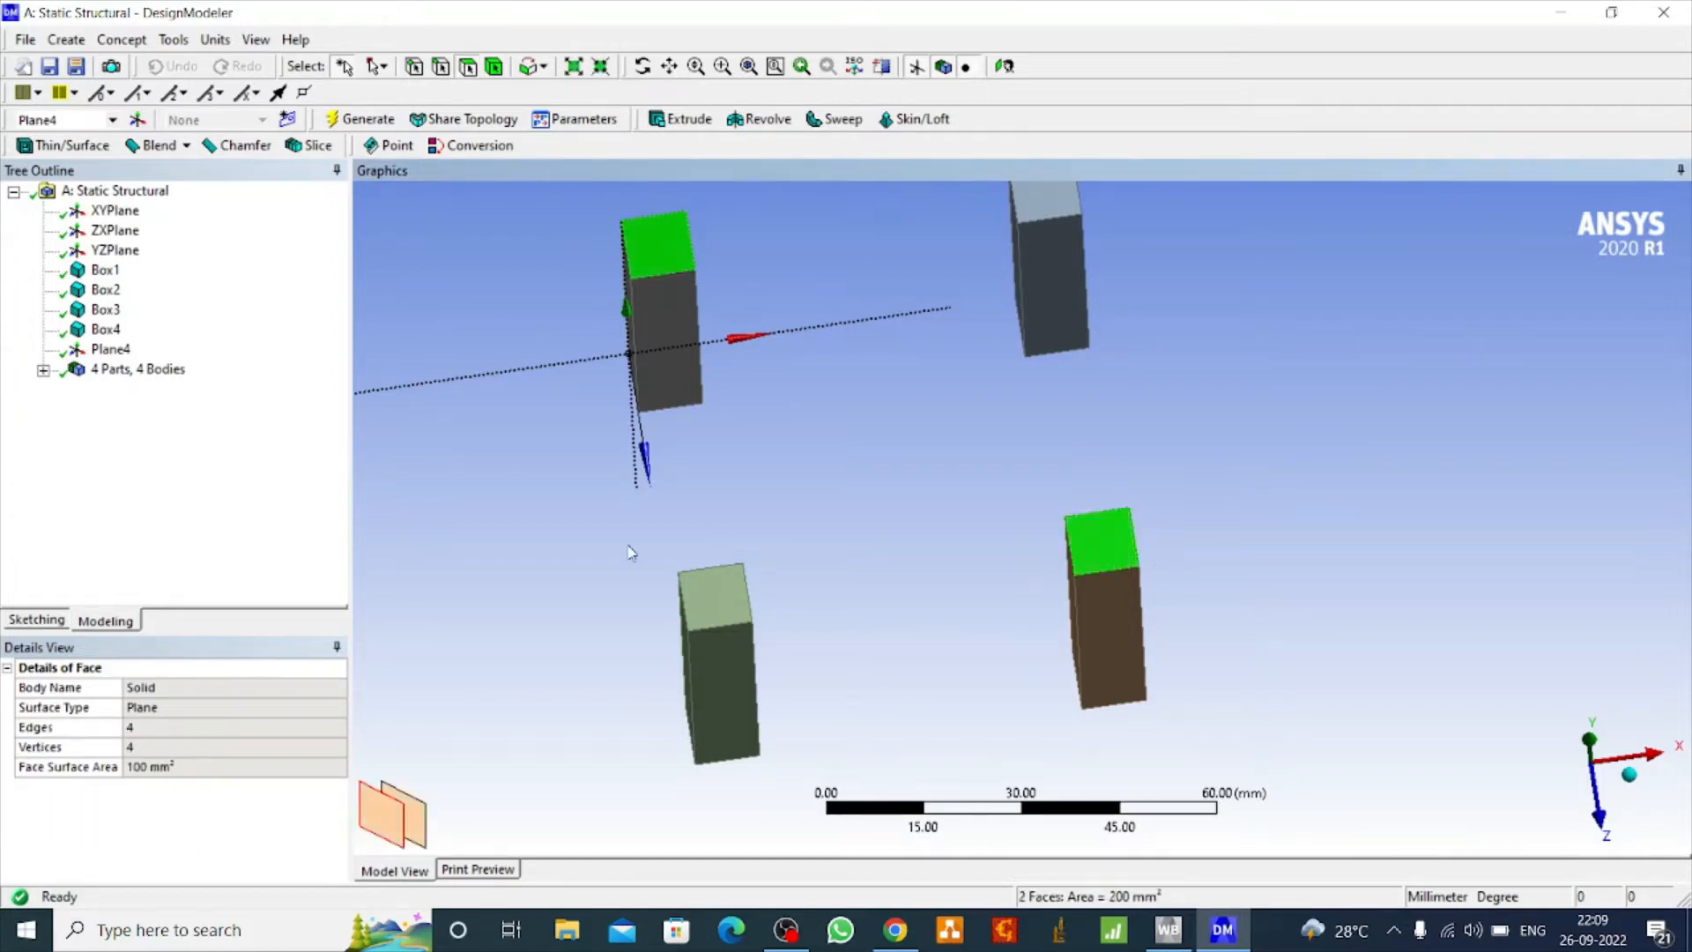
click(46, 621)
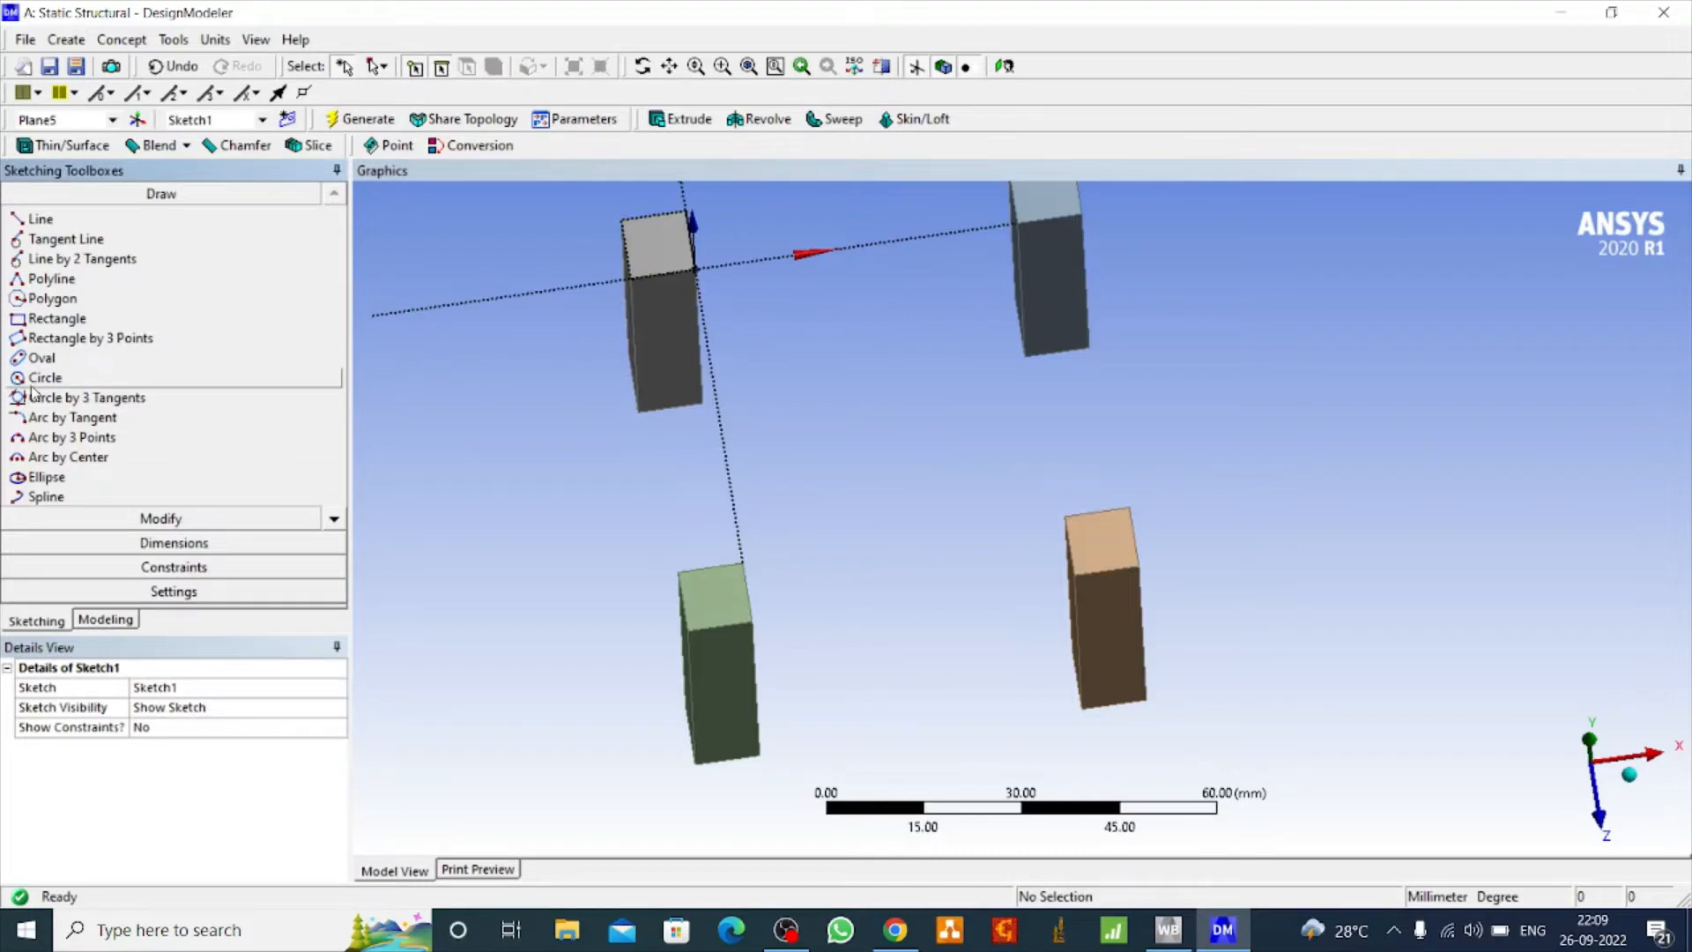
Draw a closed four-sided polyline joining the diagonal corners of the origin leg's top face to those of the diagonally opposite leg.
click(53, 280)
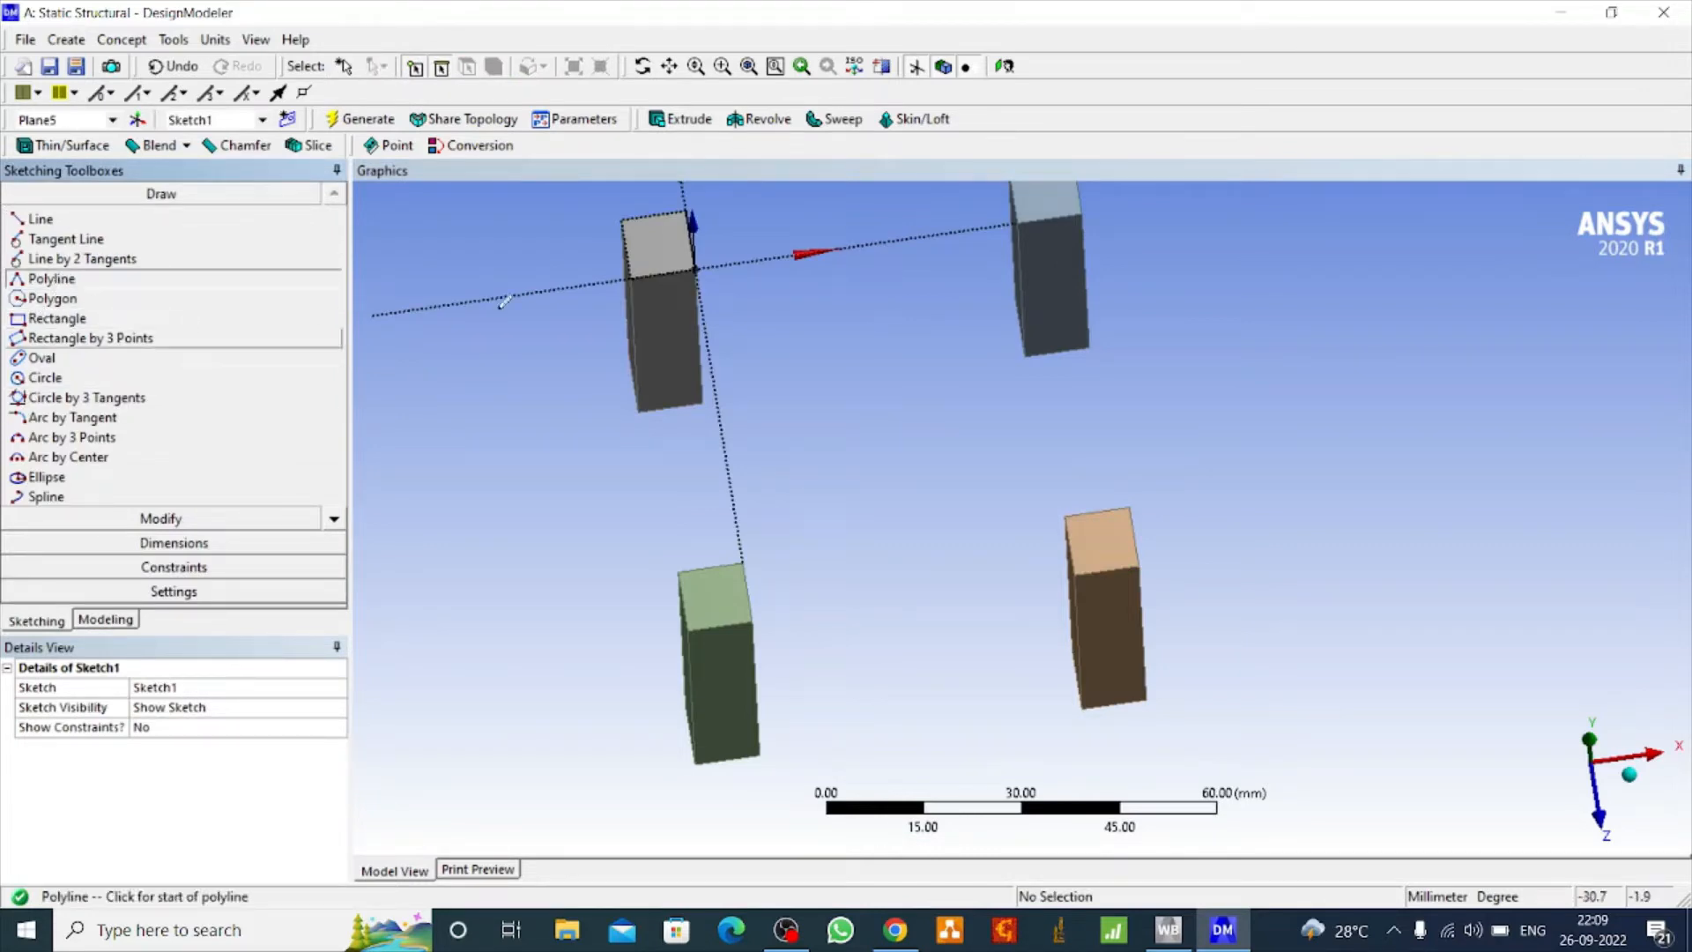
click(626, 276)
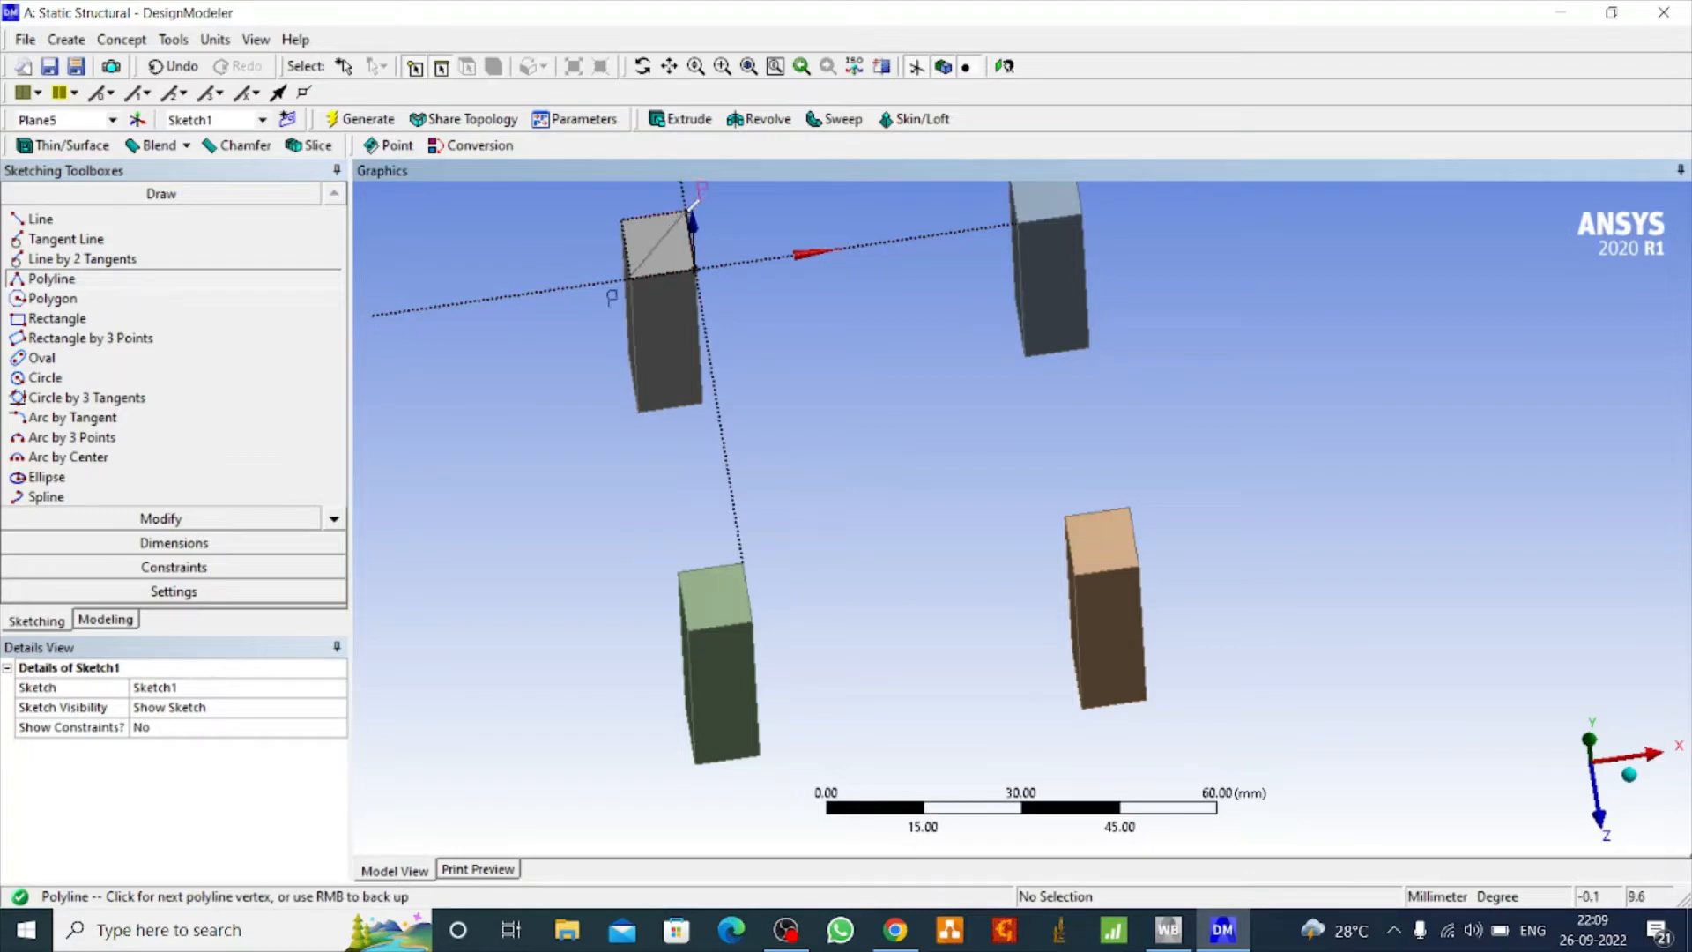
click(693, 217)
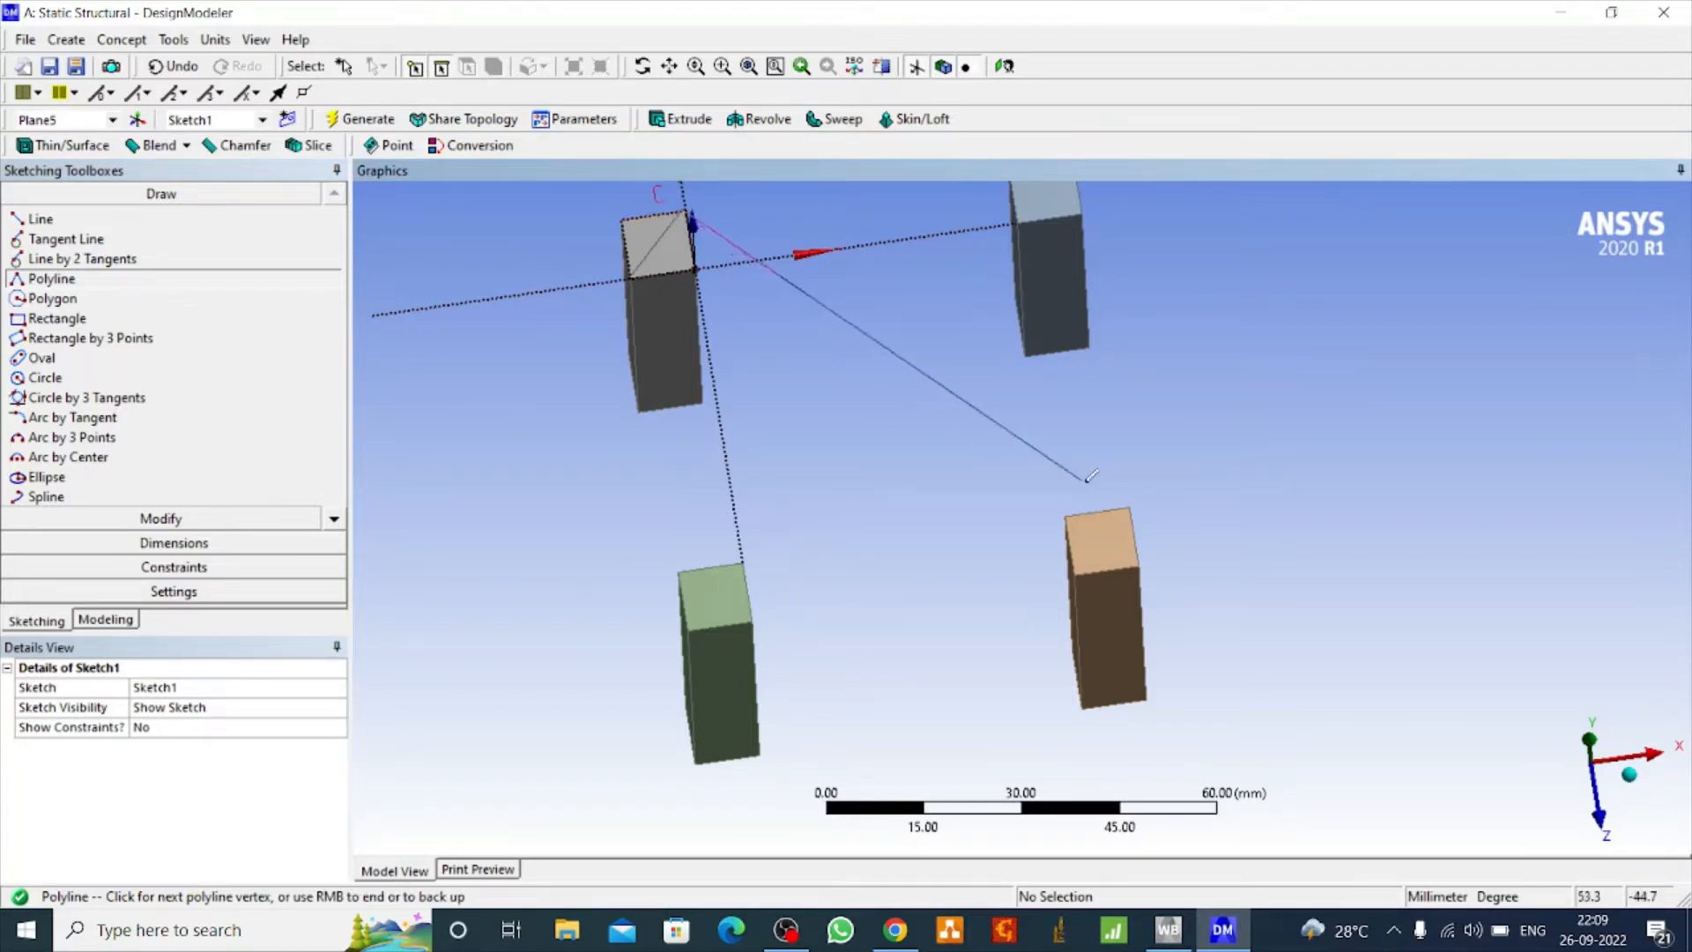
click(1130, 507)
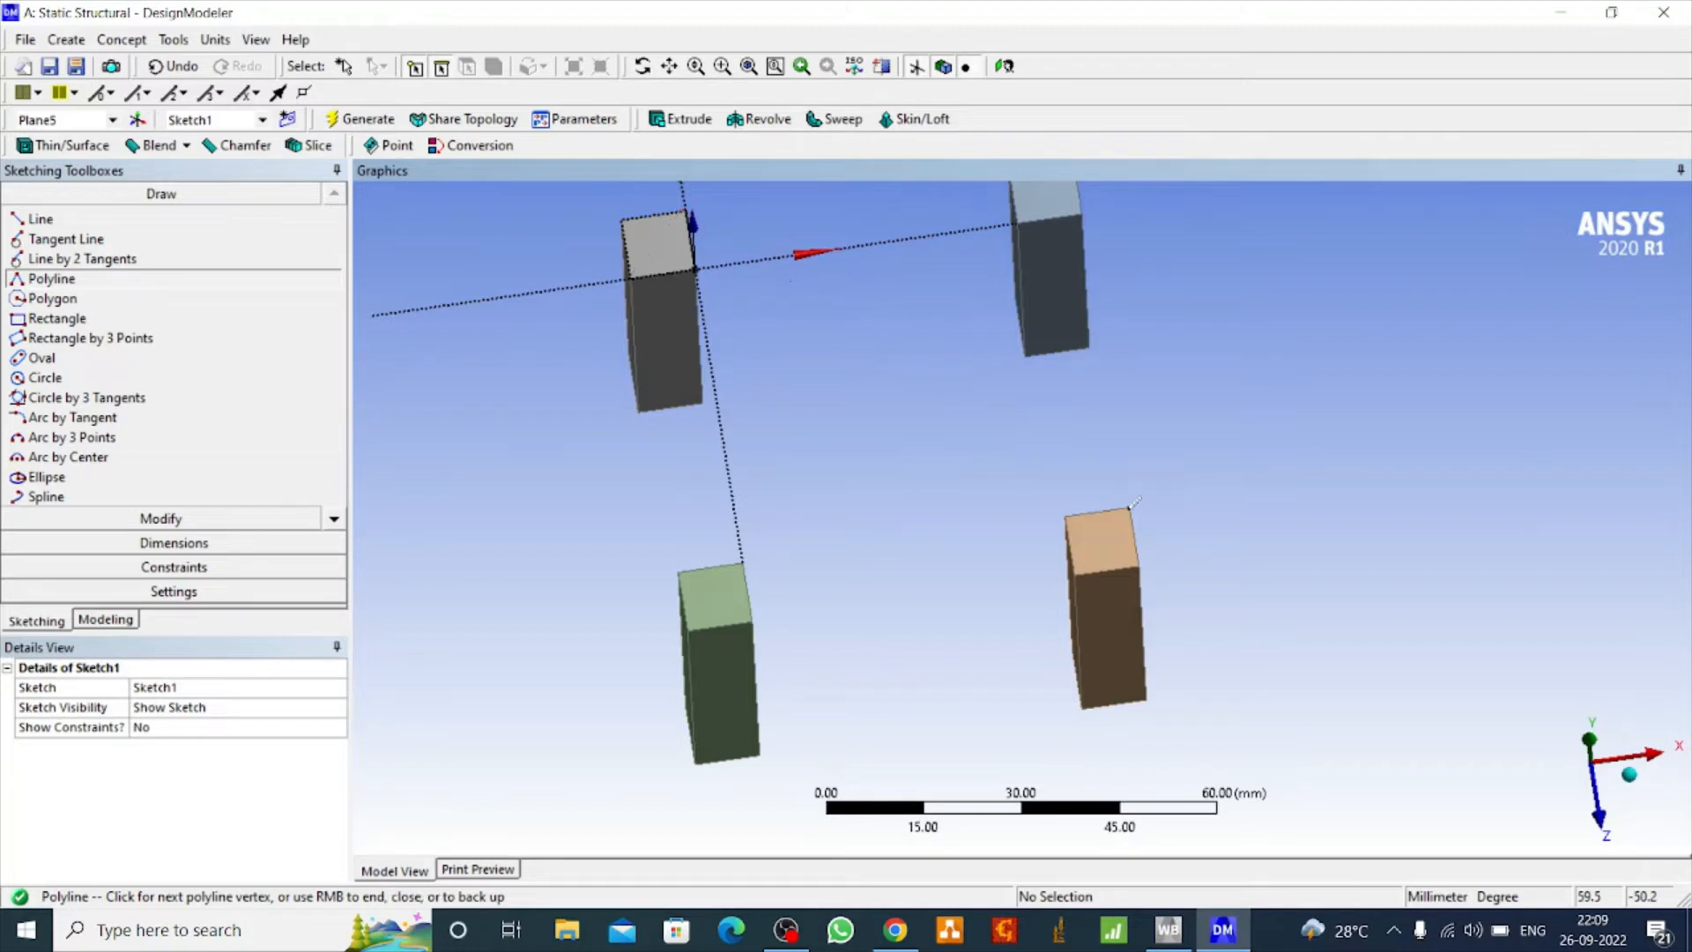
click(1070, 571)
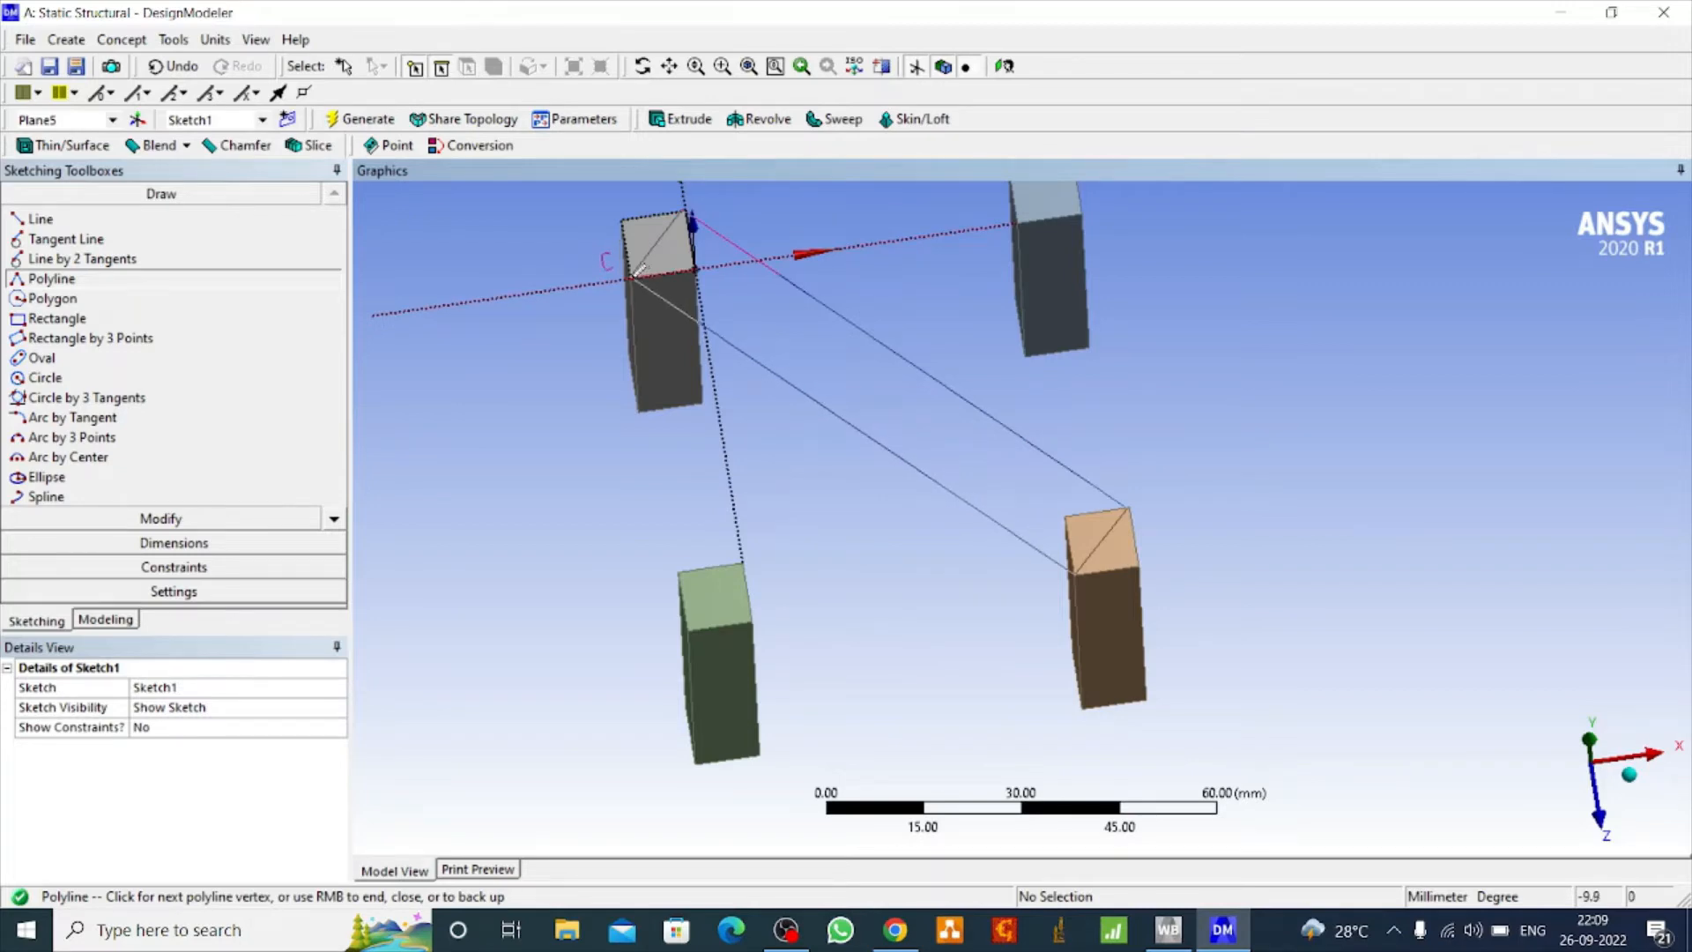
right_click(632, 279)
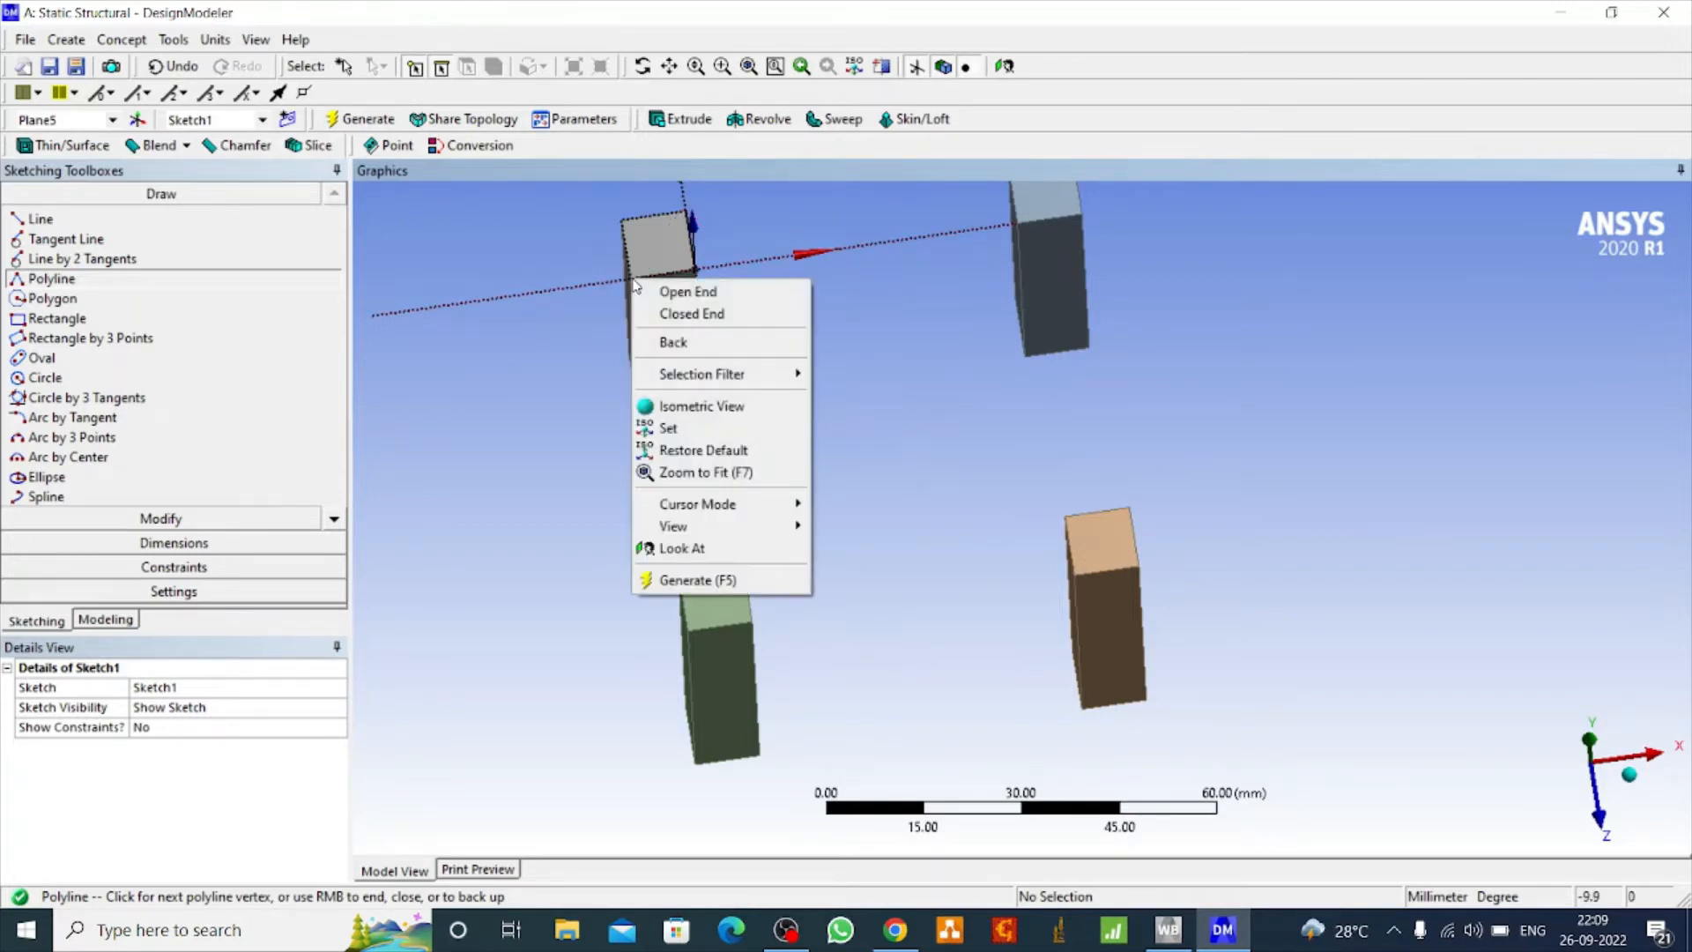
click(691, 314)
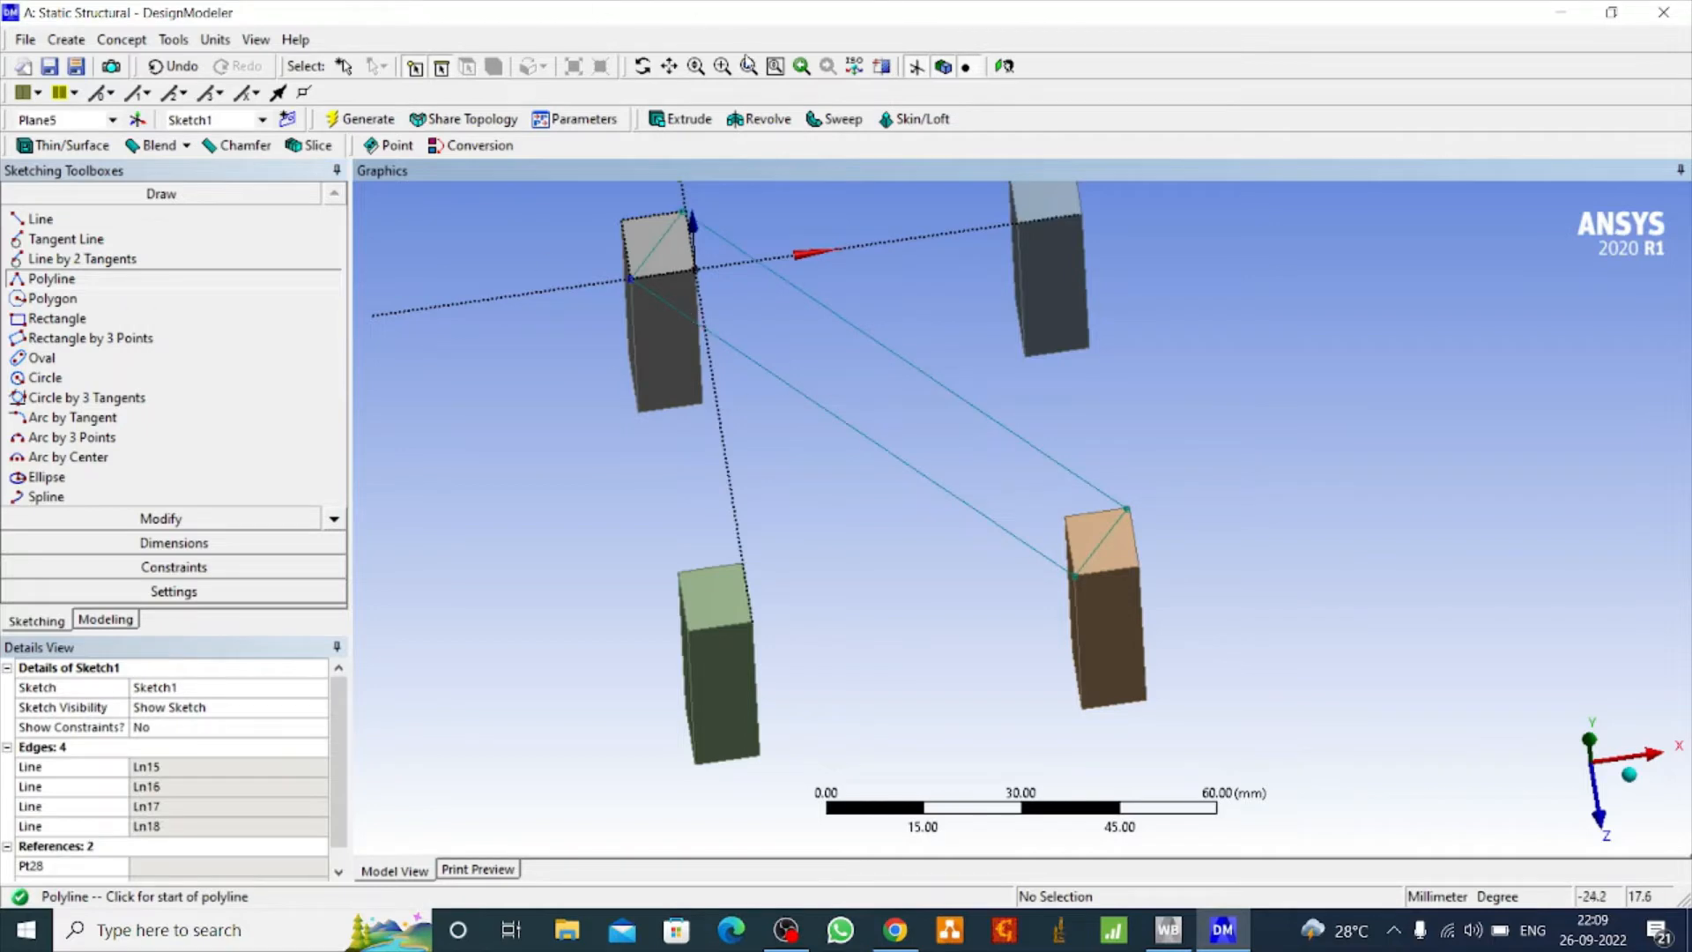
Extrude the diagonal strip sketch 10 mm as added material and generate the beam.
click(687, 121)
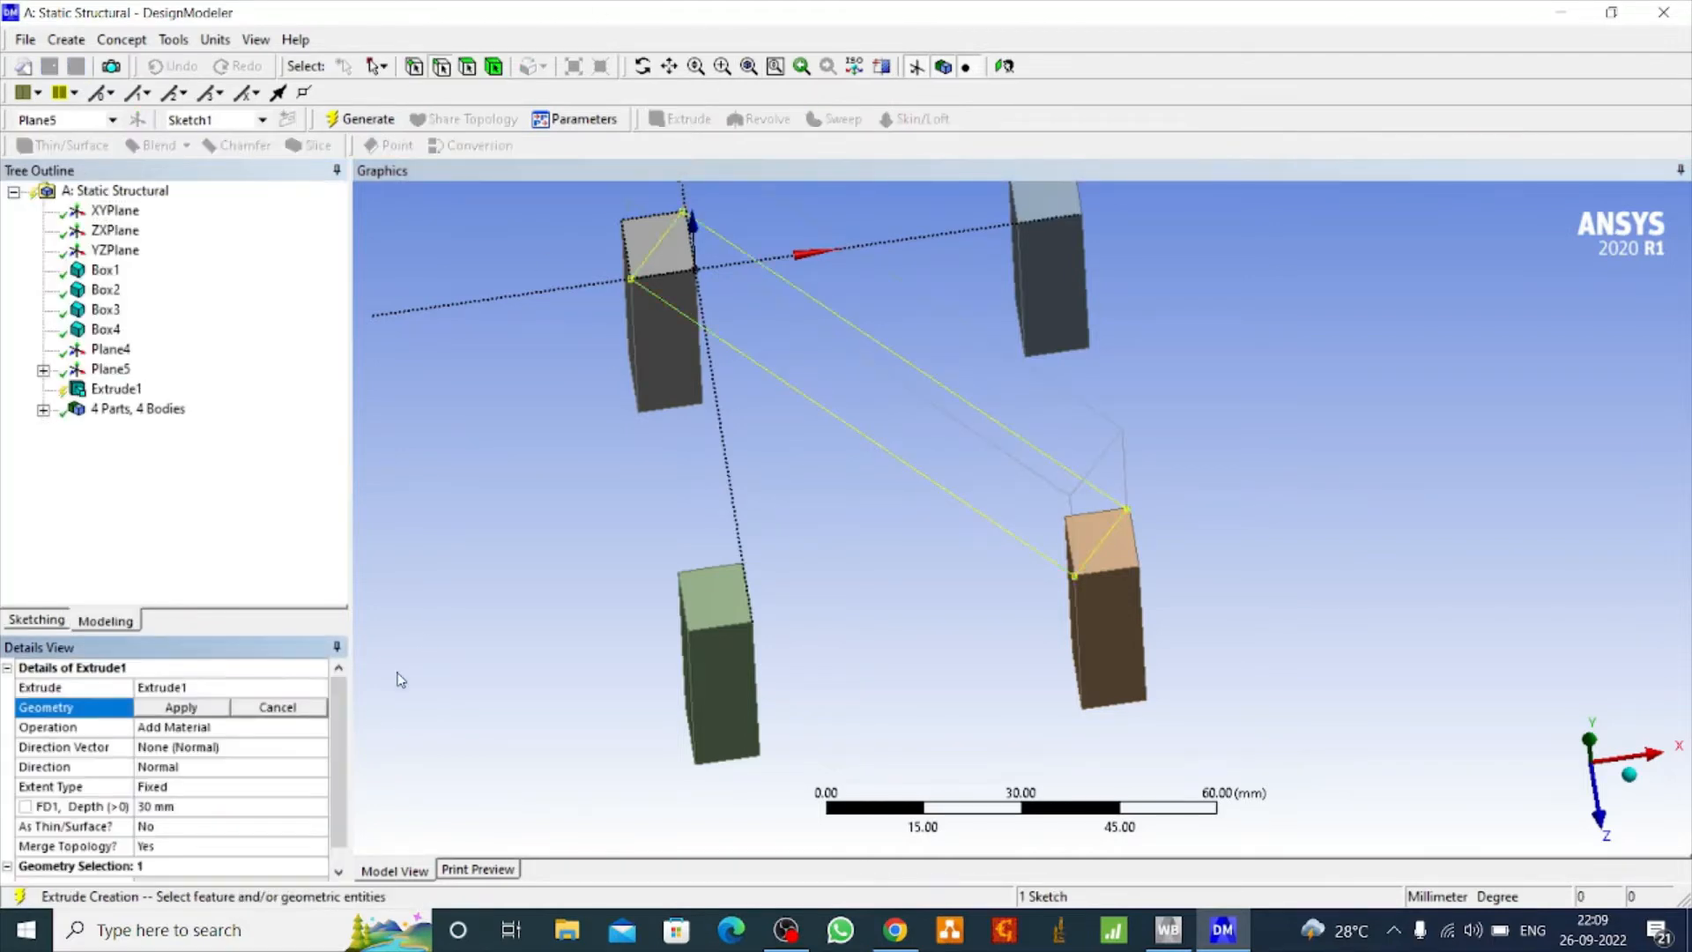
click(180, 707)
click(167, 807)
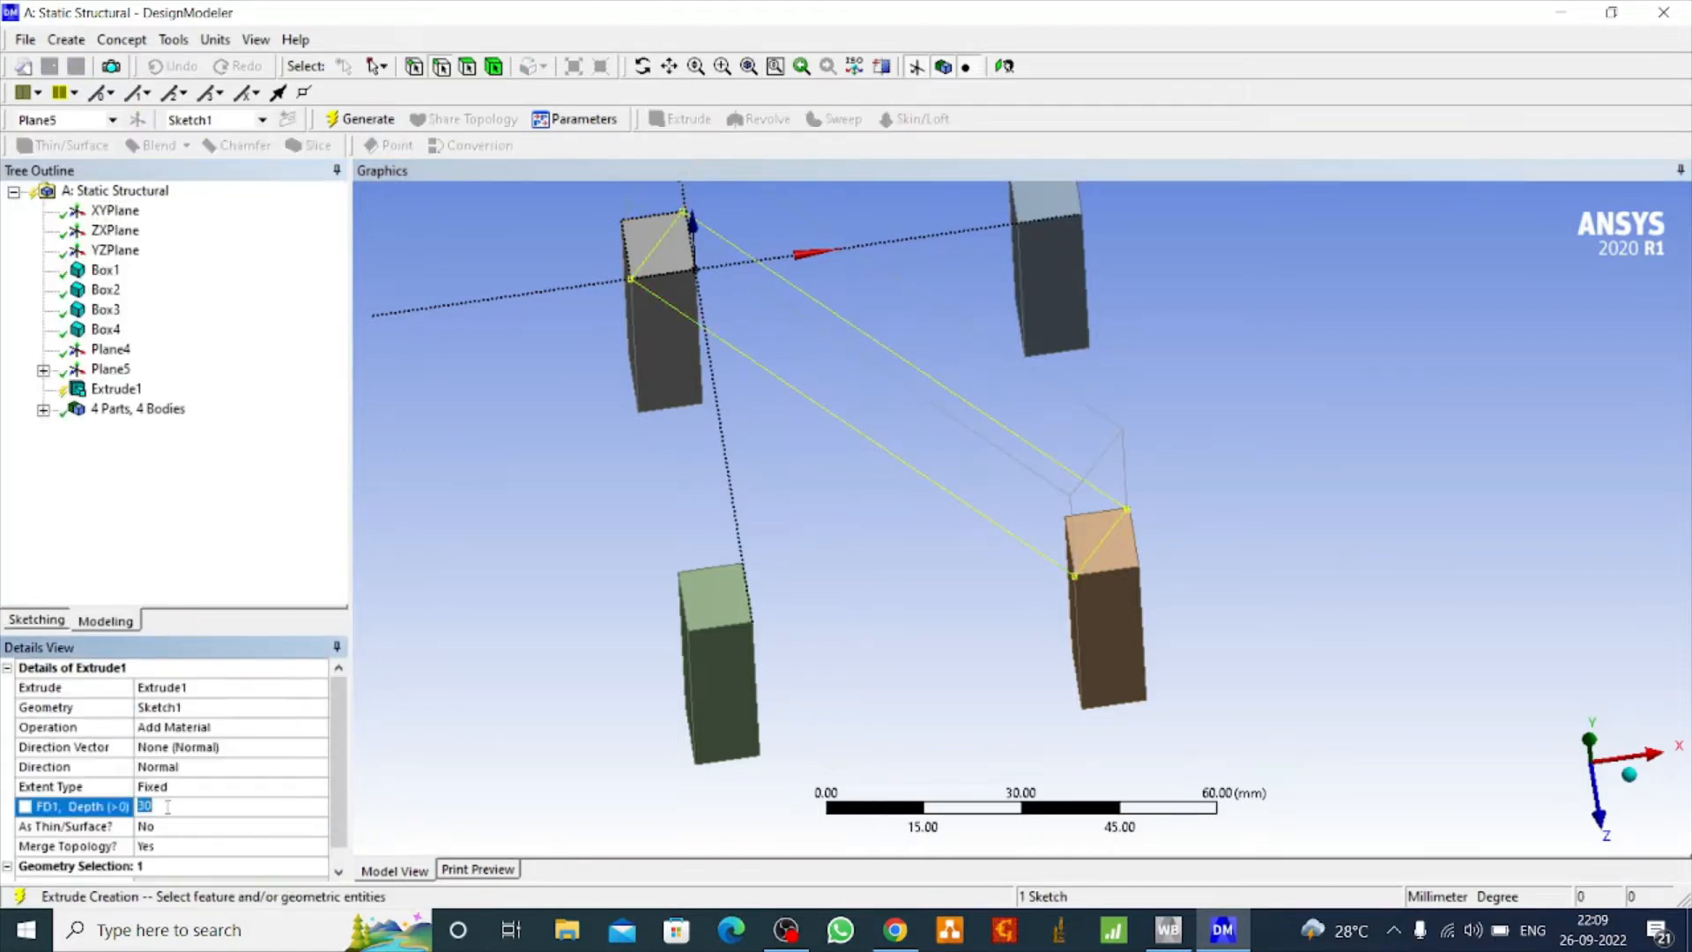
click(368, 121)
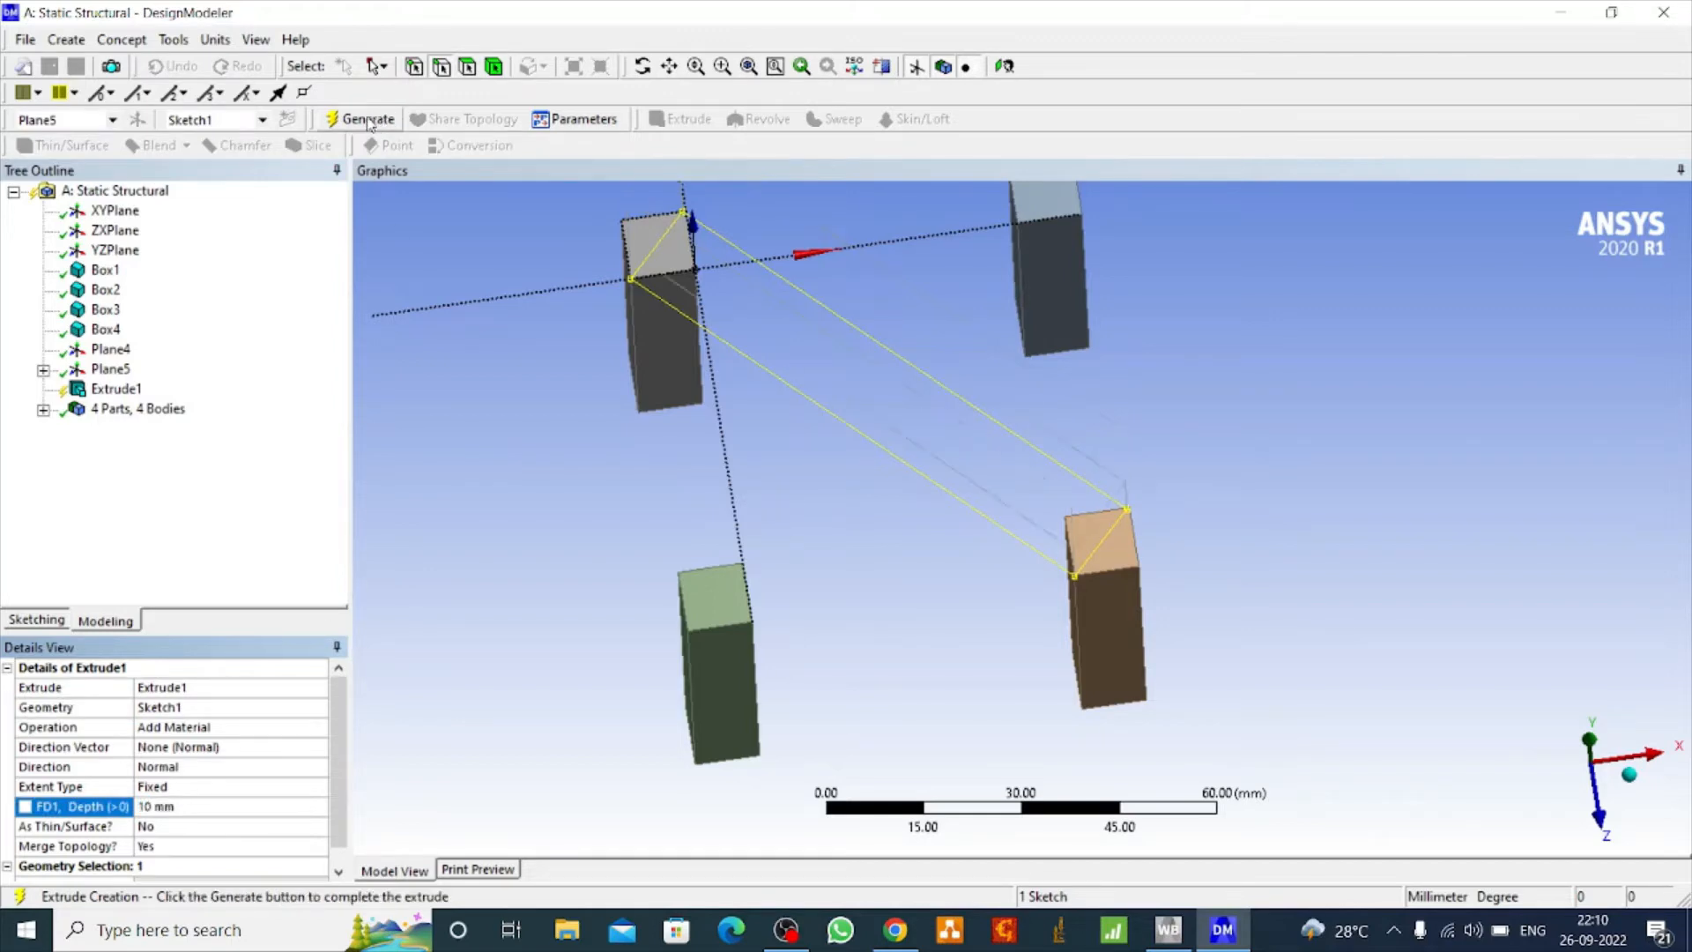
Create another plane based on Plane5 without any transform and generate it.
click(644, 66)
drag(623, 302, 690, 368)
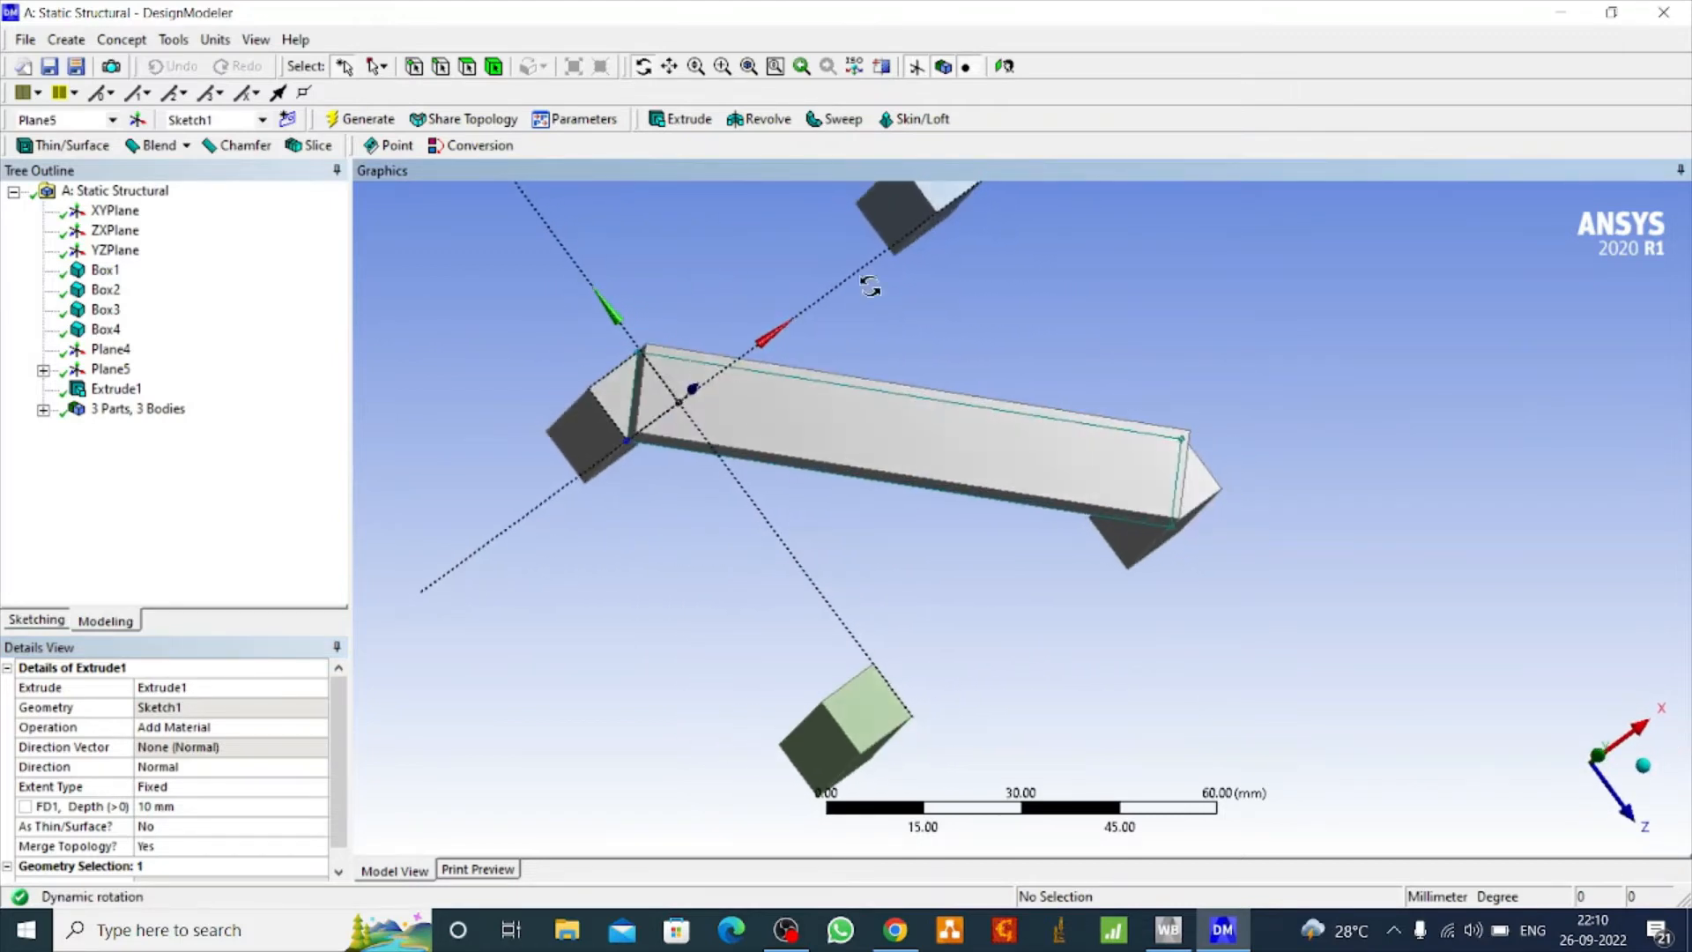
click(670, 66)
drag(828, 296, 804, 344)
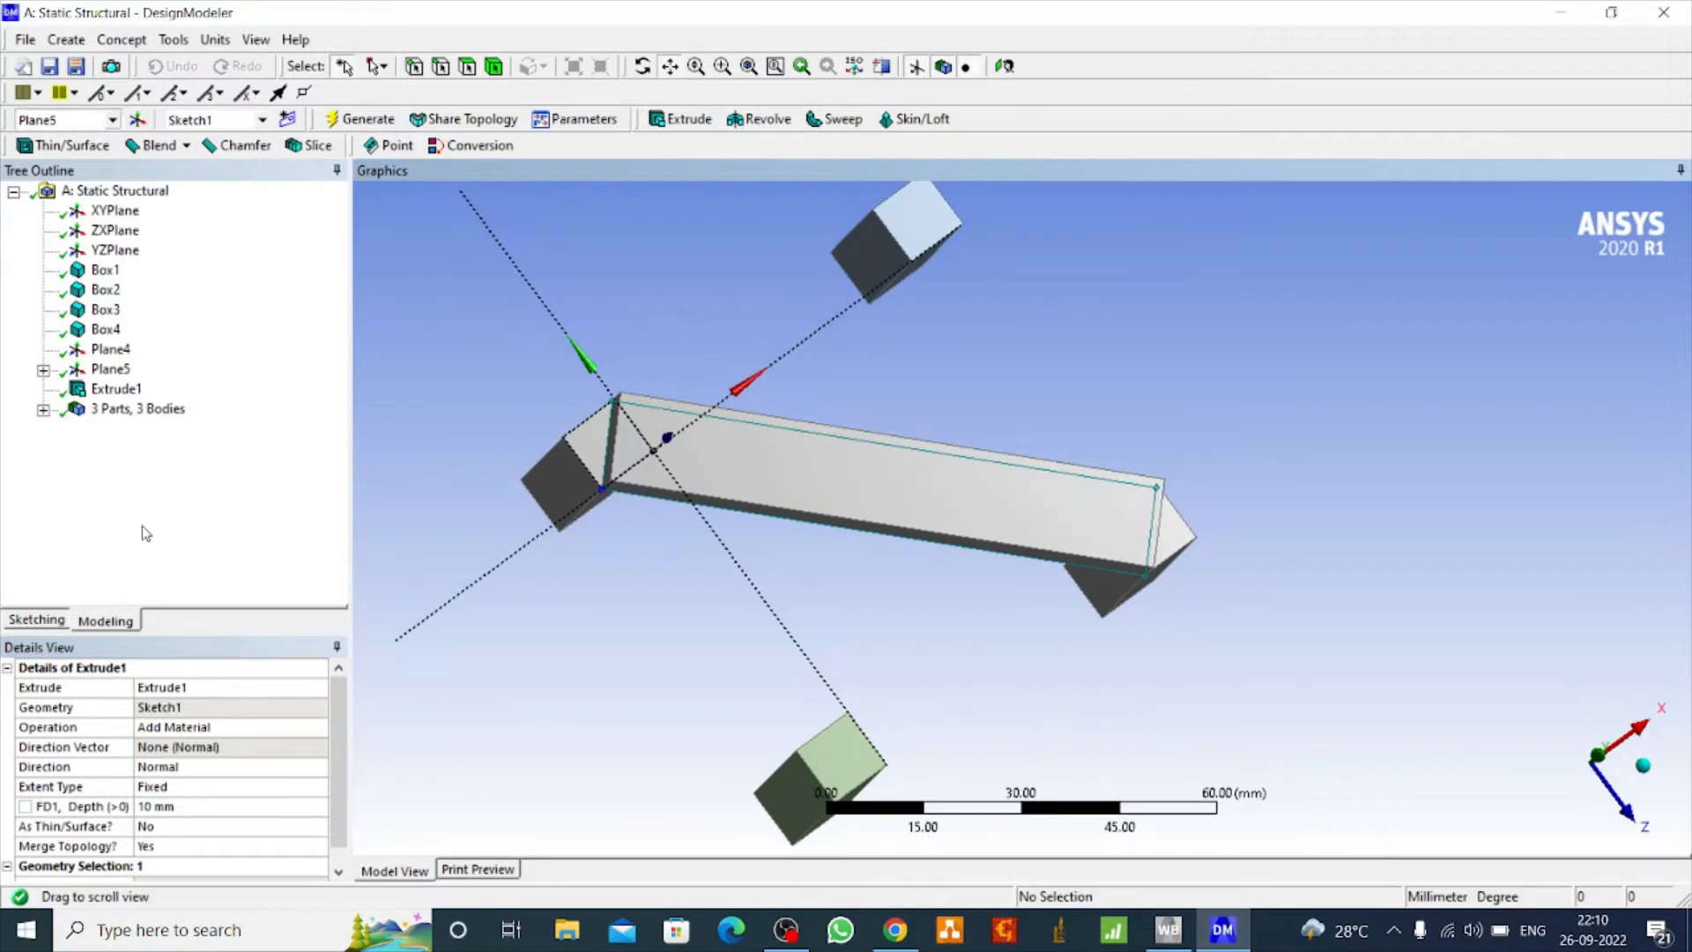
click(137, 119)
click(361, 123)
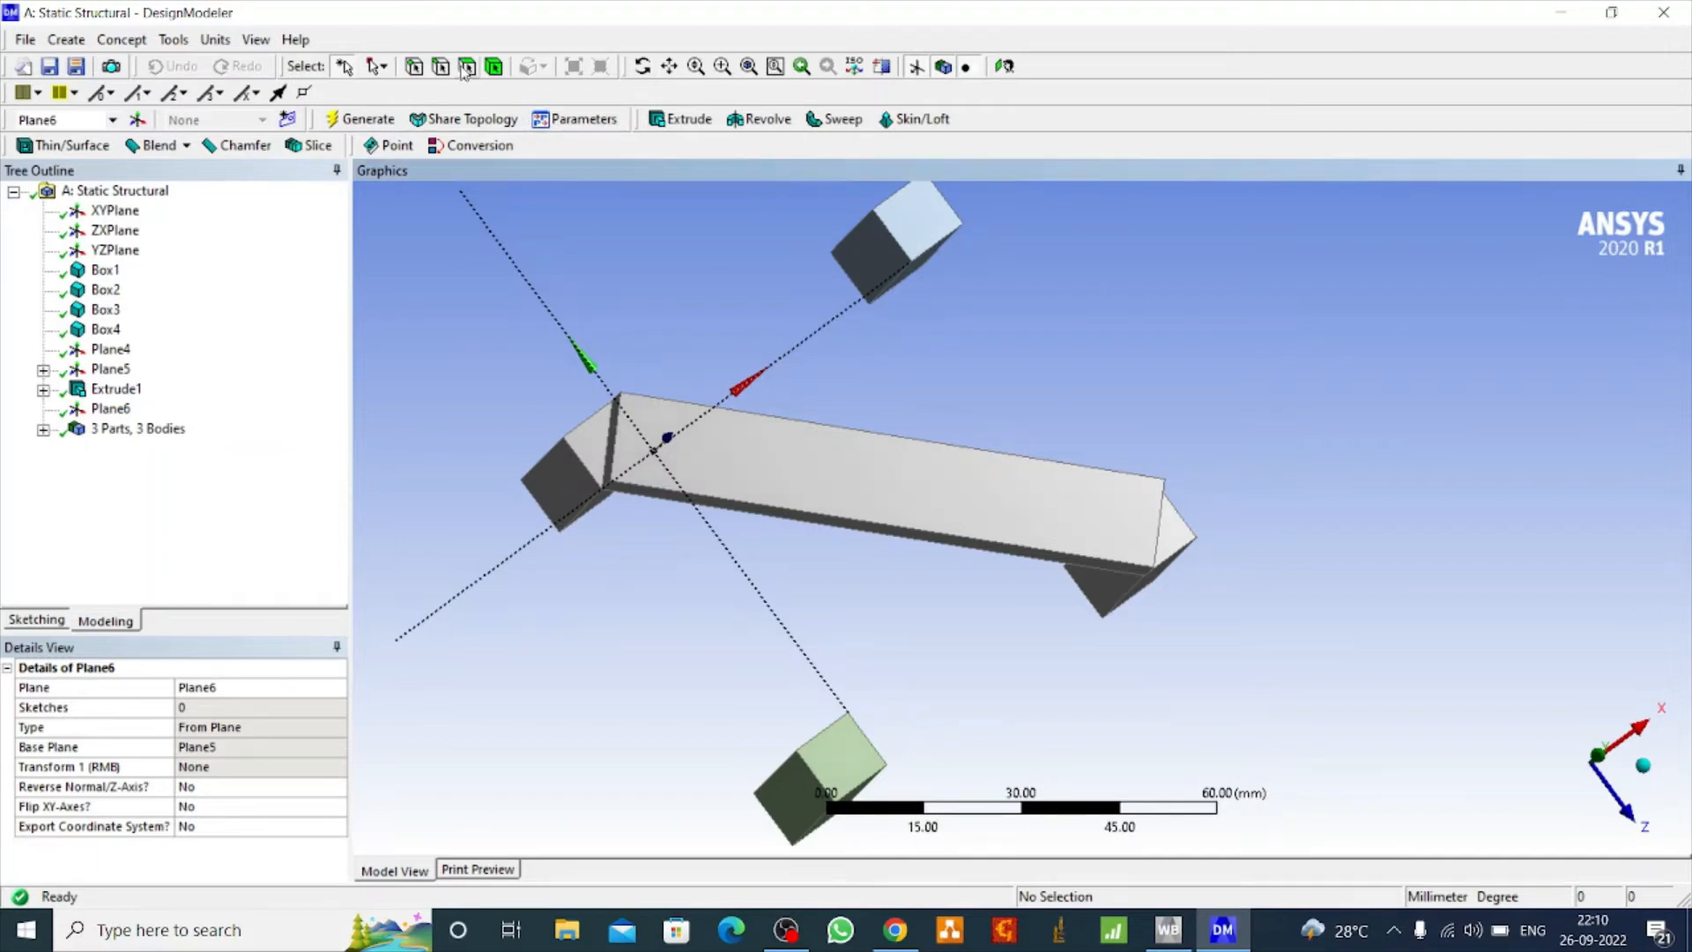
Select the top faces of the two unconnected legs and start a sketch on them.
click(921, 231)
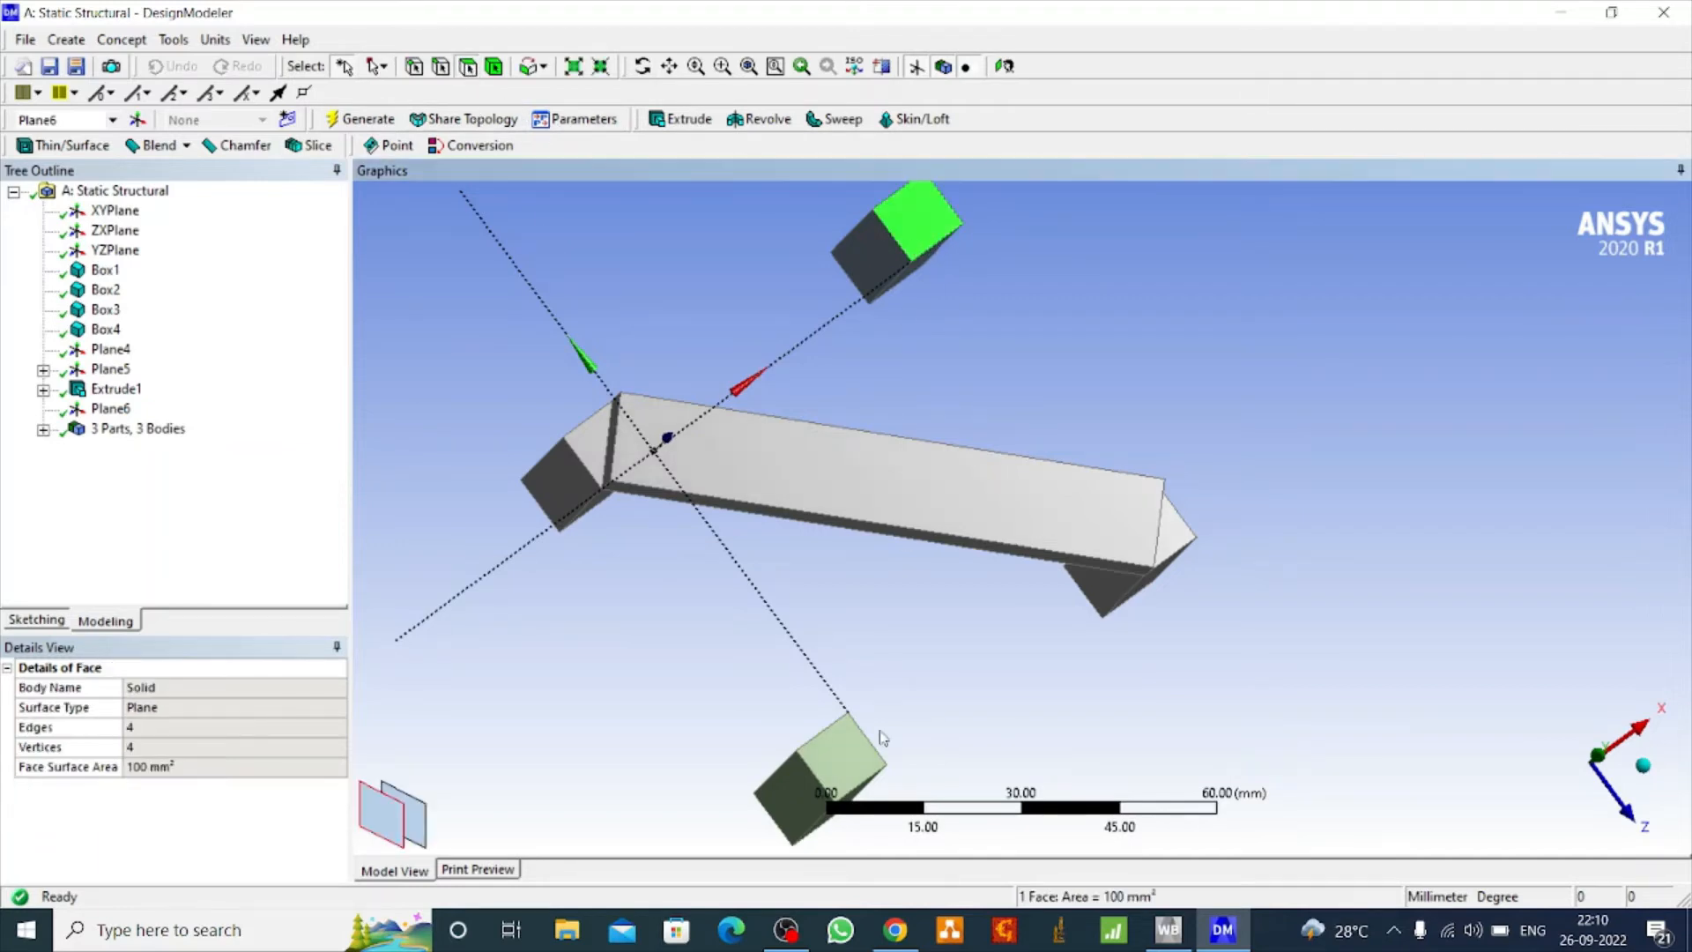
ctrl+click(851, 783)
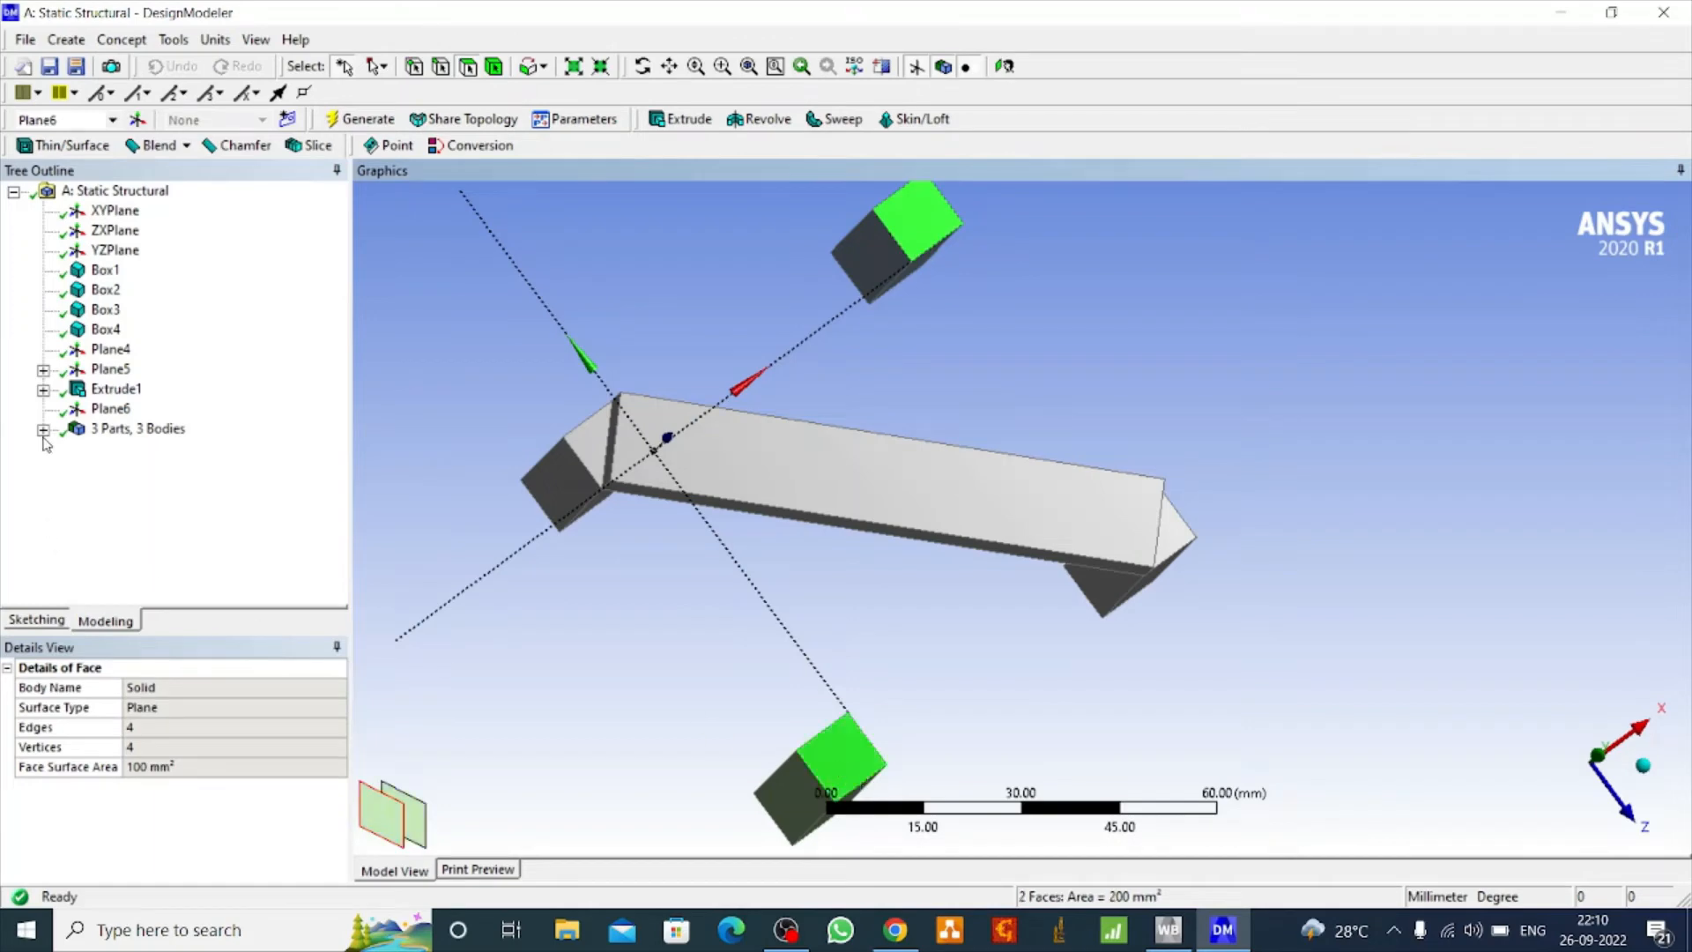
click(36, 621)
Draw a closed four-sided polyline joining the diagonal top-face corners of the two unconnected legs, crossing the first beam.
click(51, 280)
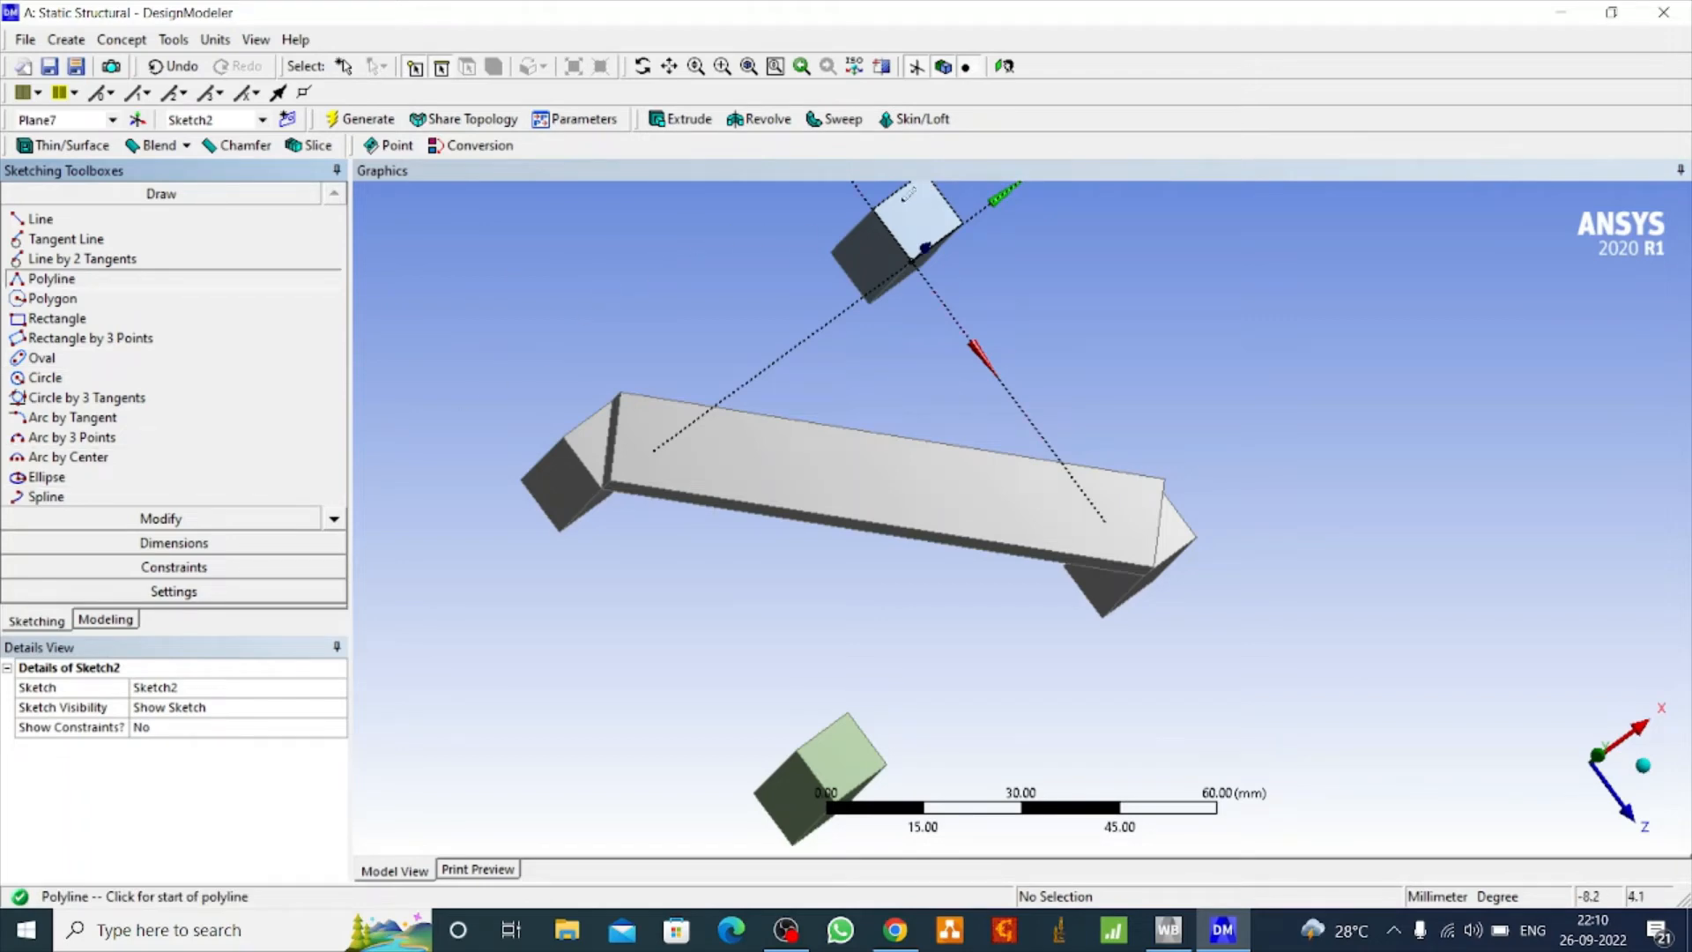
click(872, 209)
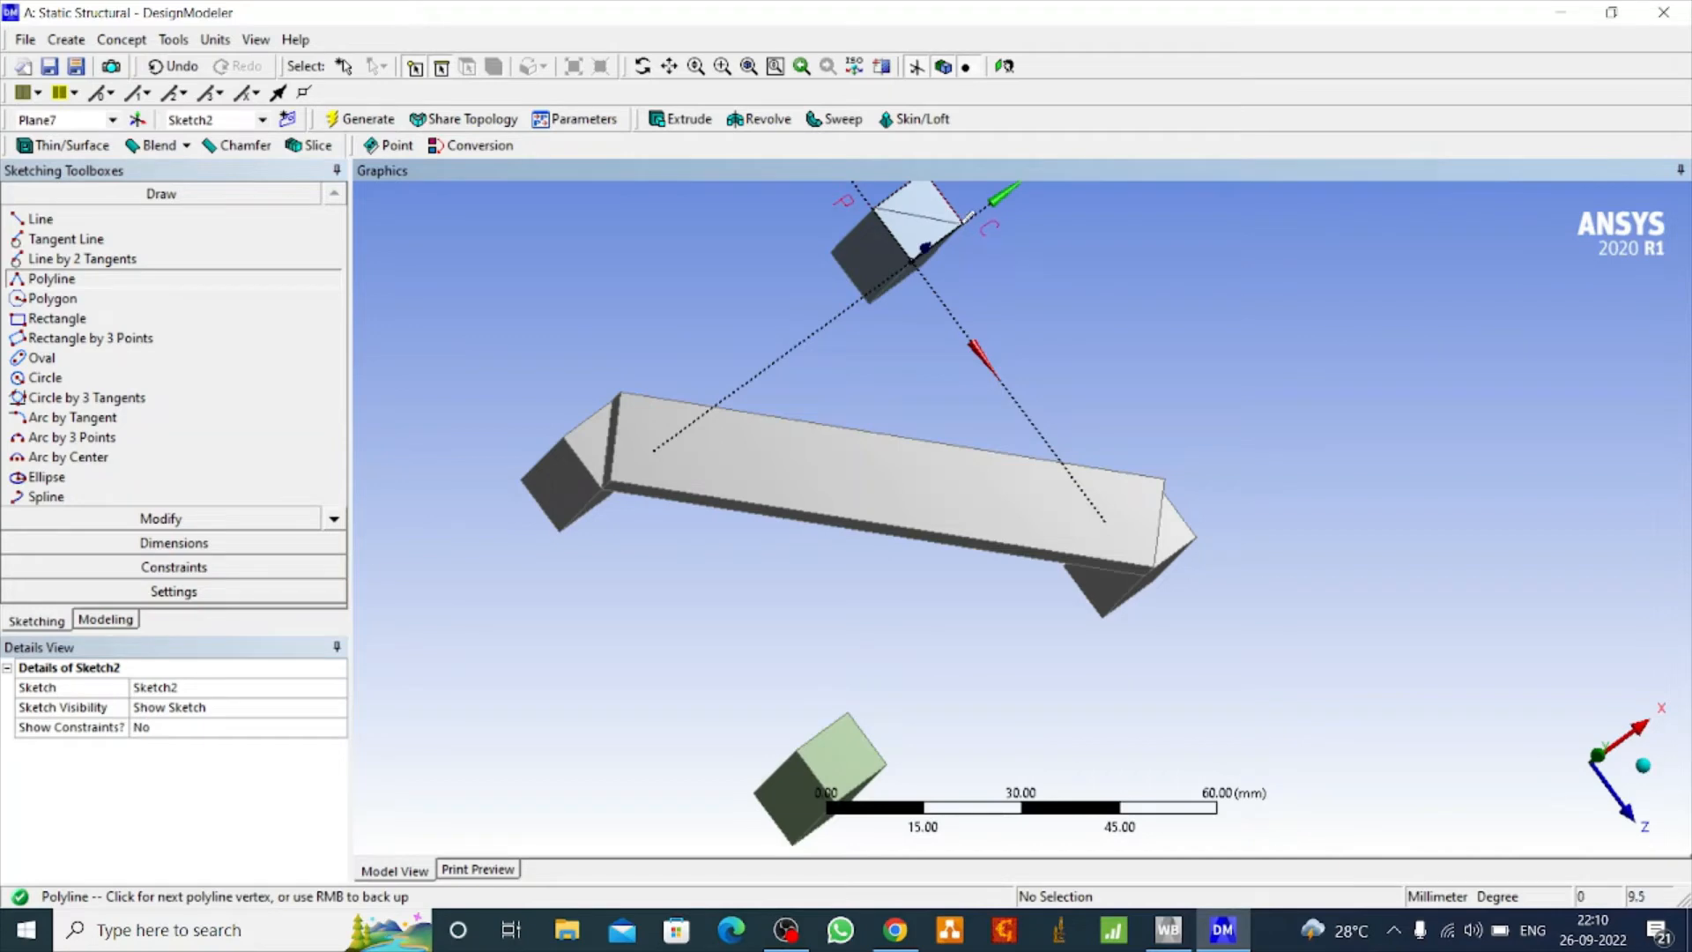
click(963, 220)
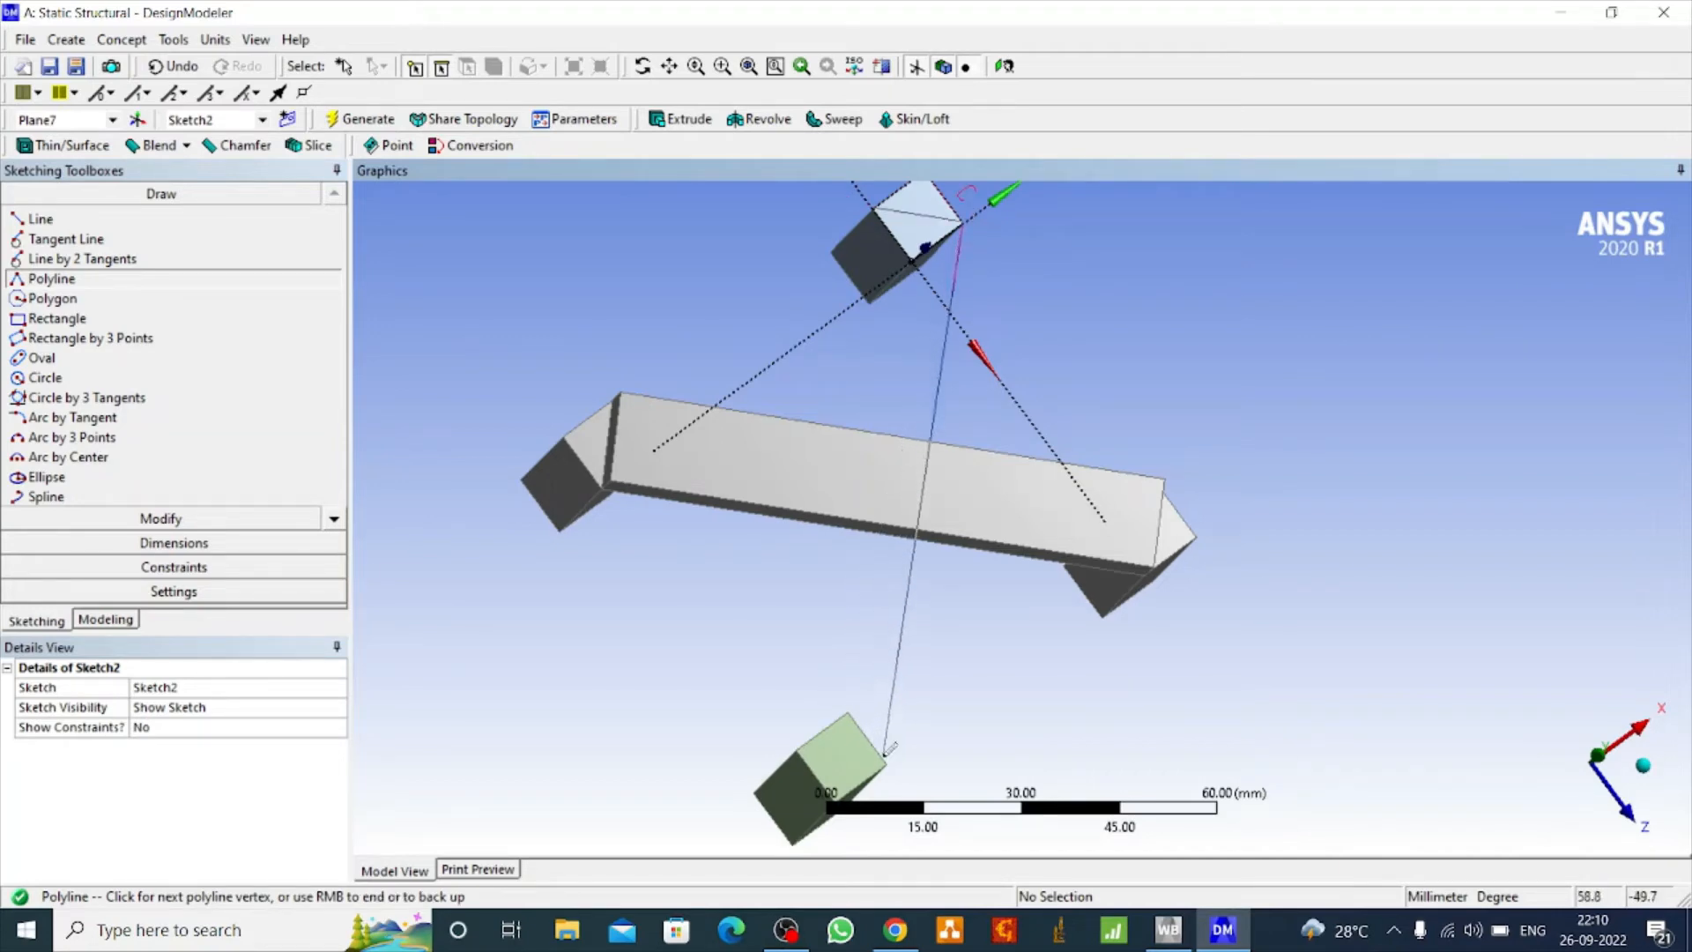
click(885, 762)
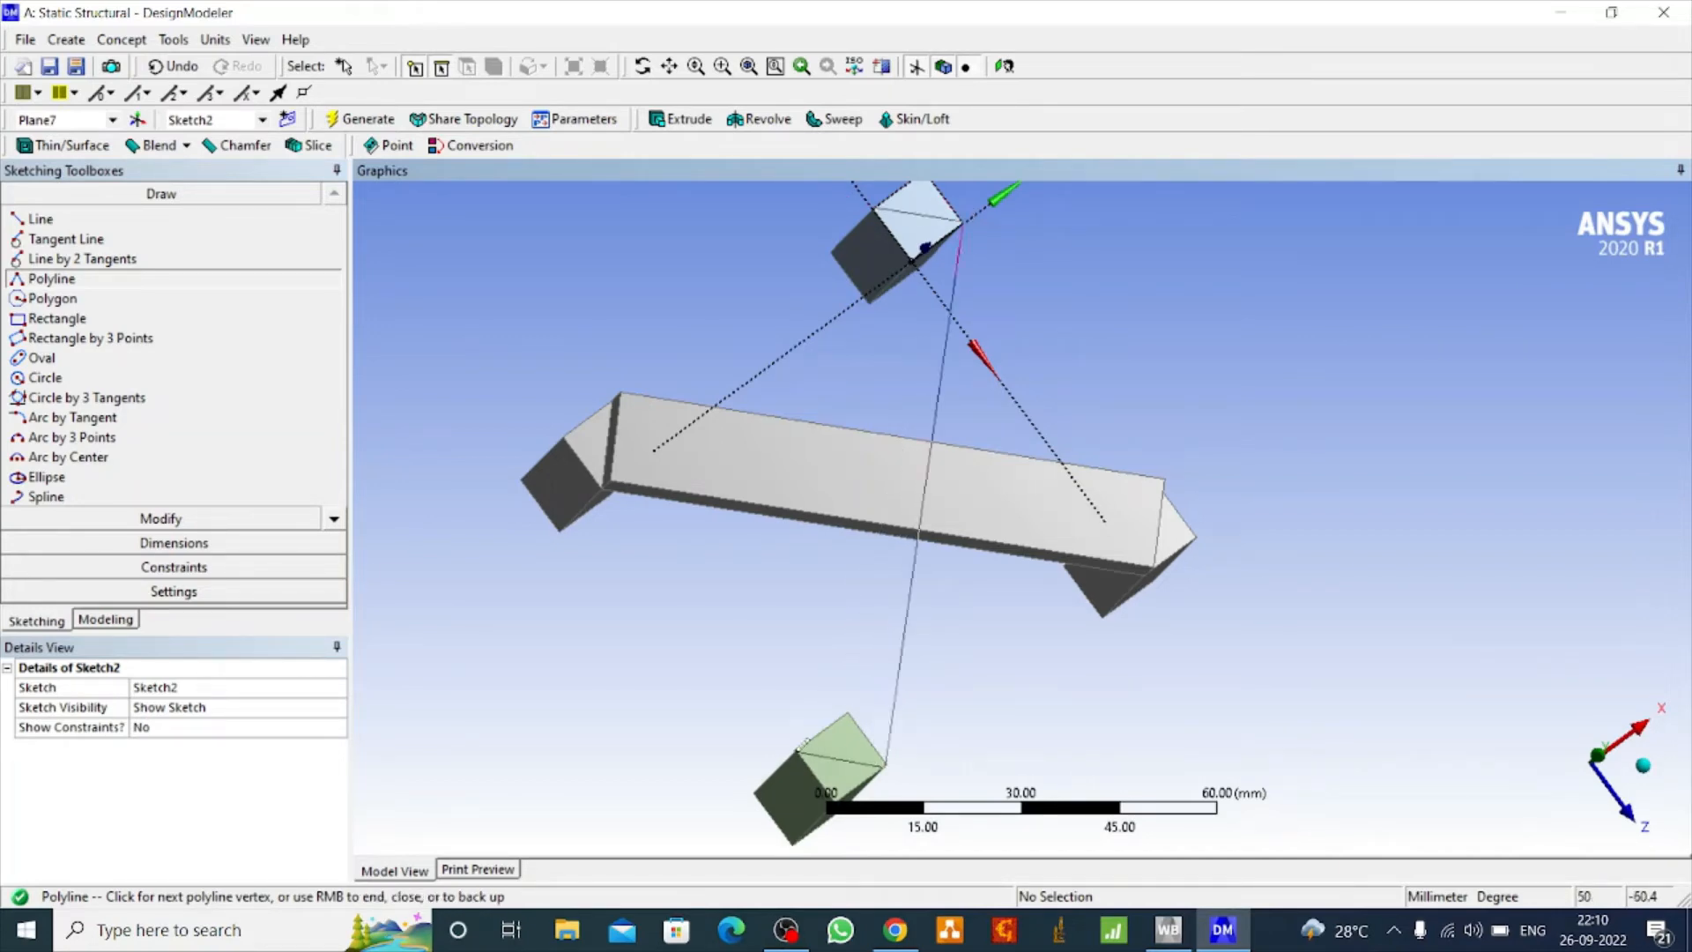
click(799, 748)
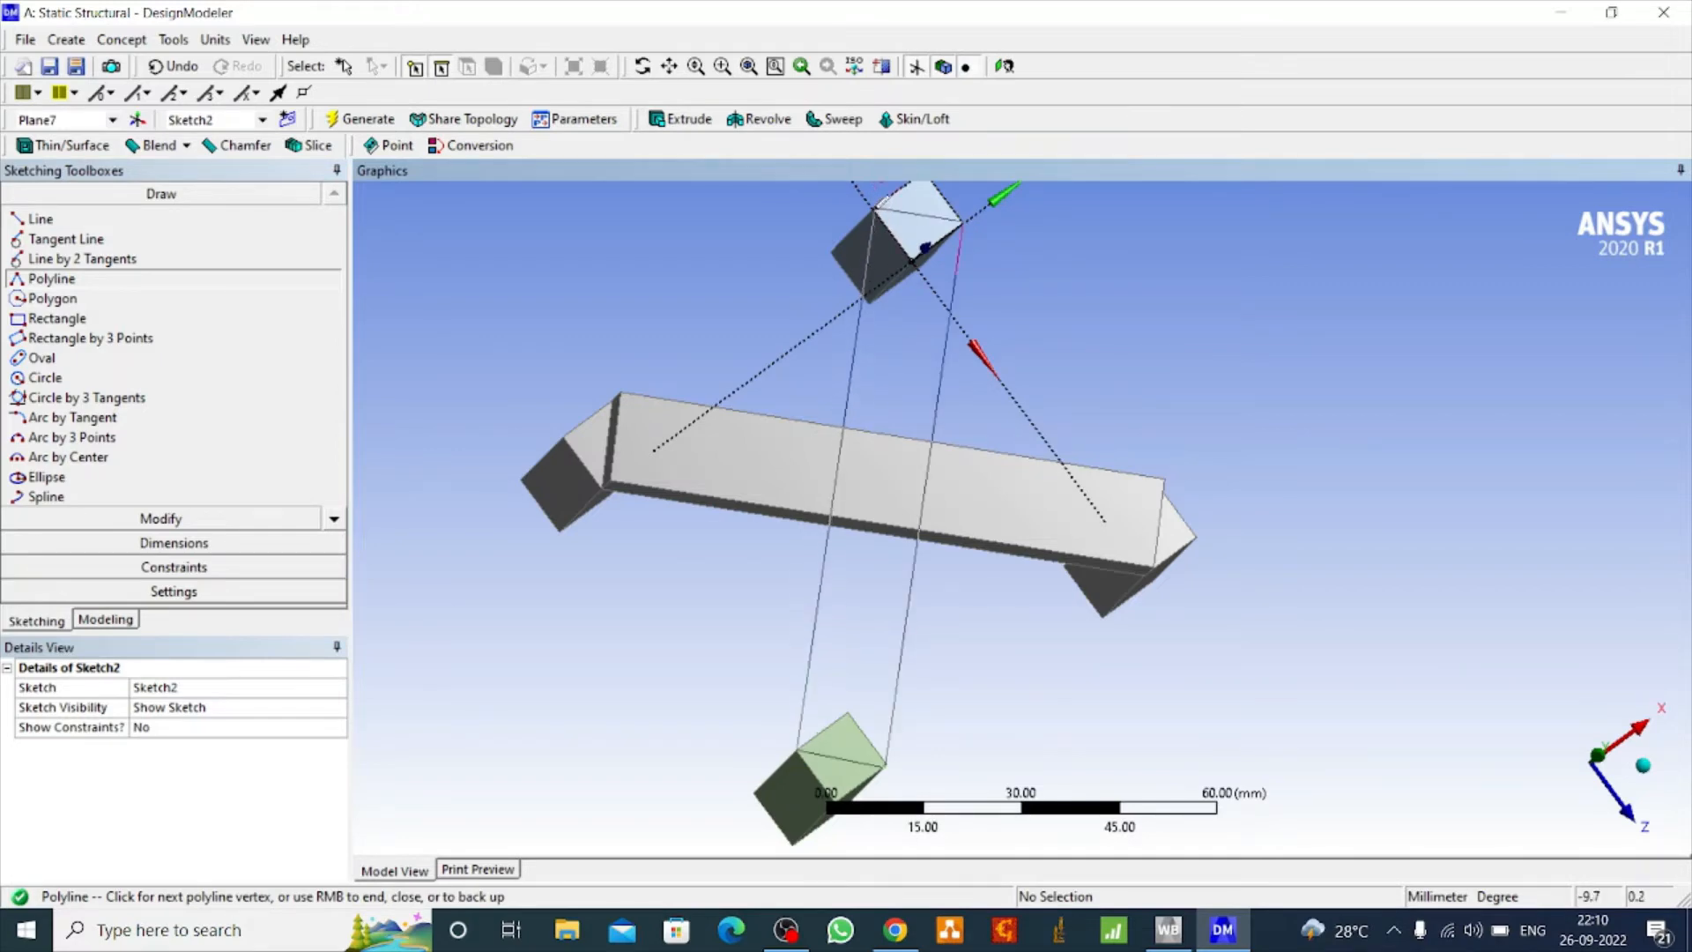
right_click(876, 210)
click(941, 247)
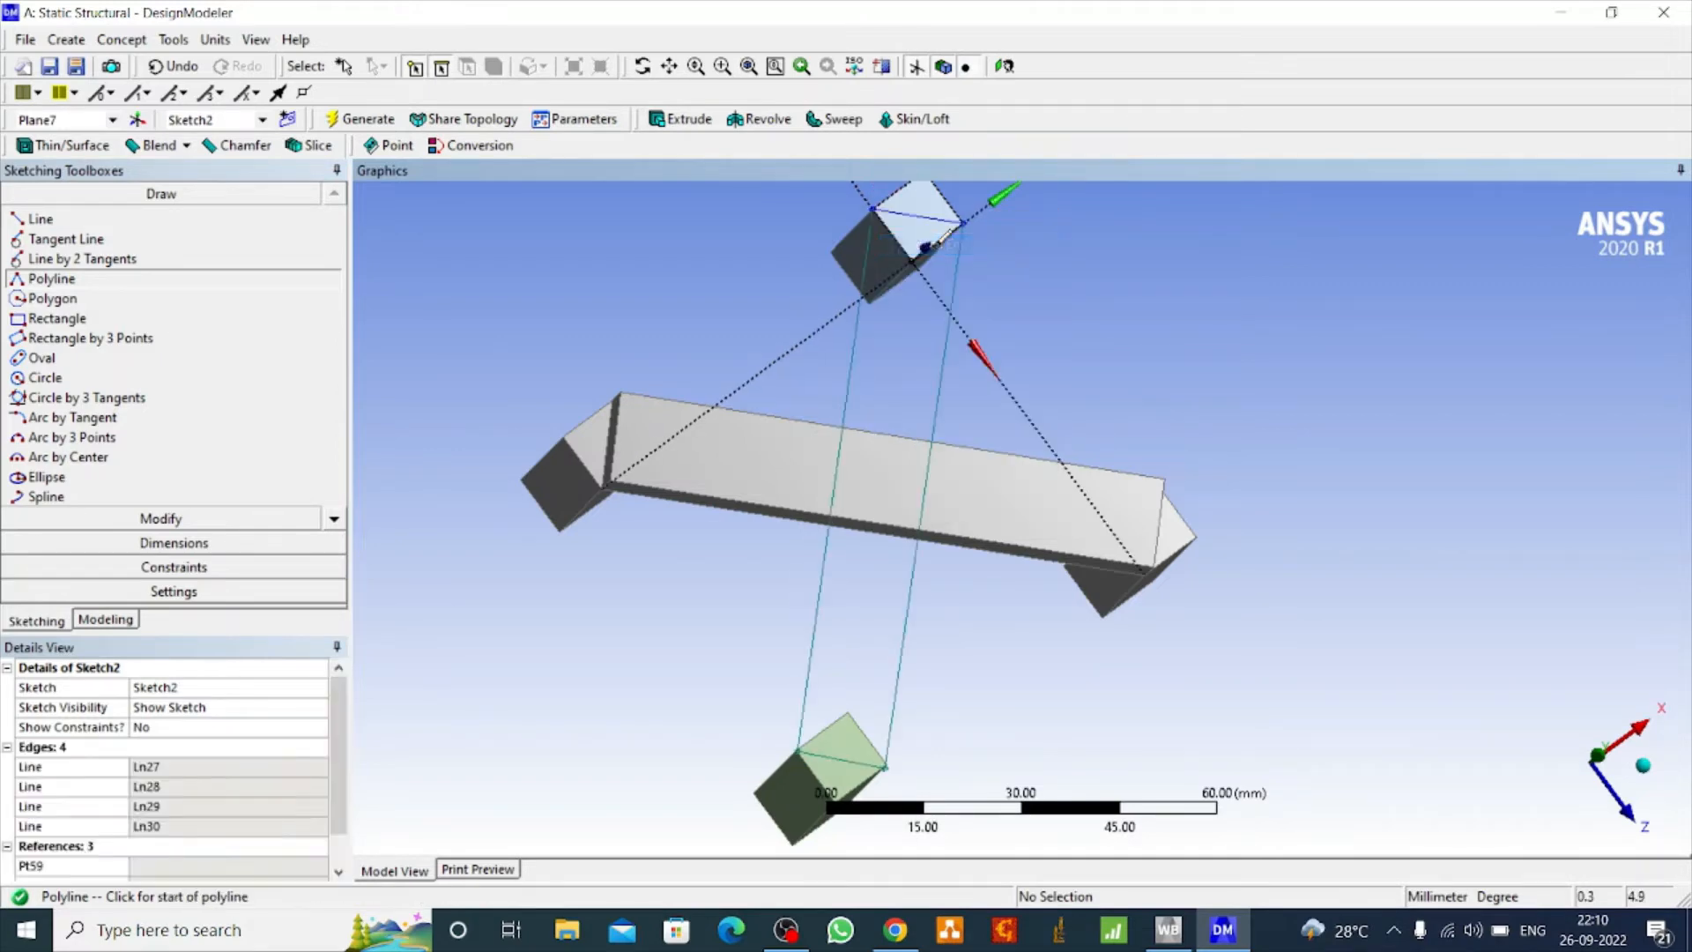
Extrude the second diagonal strip sketch 10 mm as added material and generate the crossing beam.
click(681, 120)
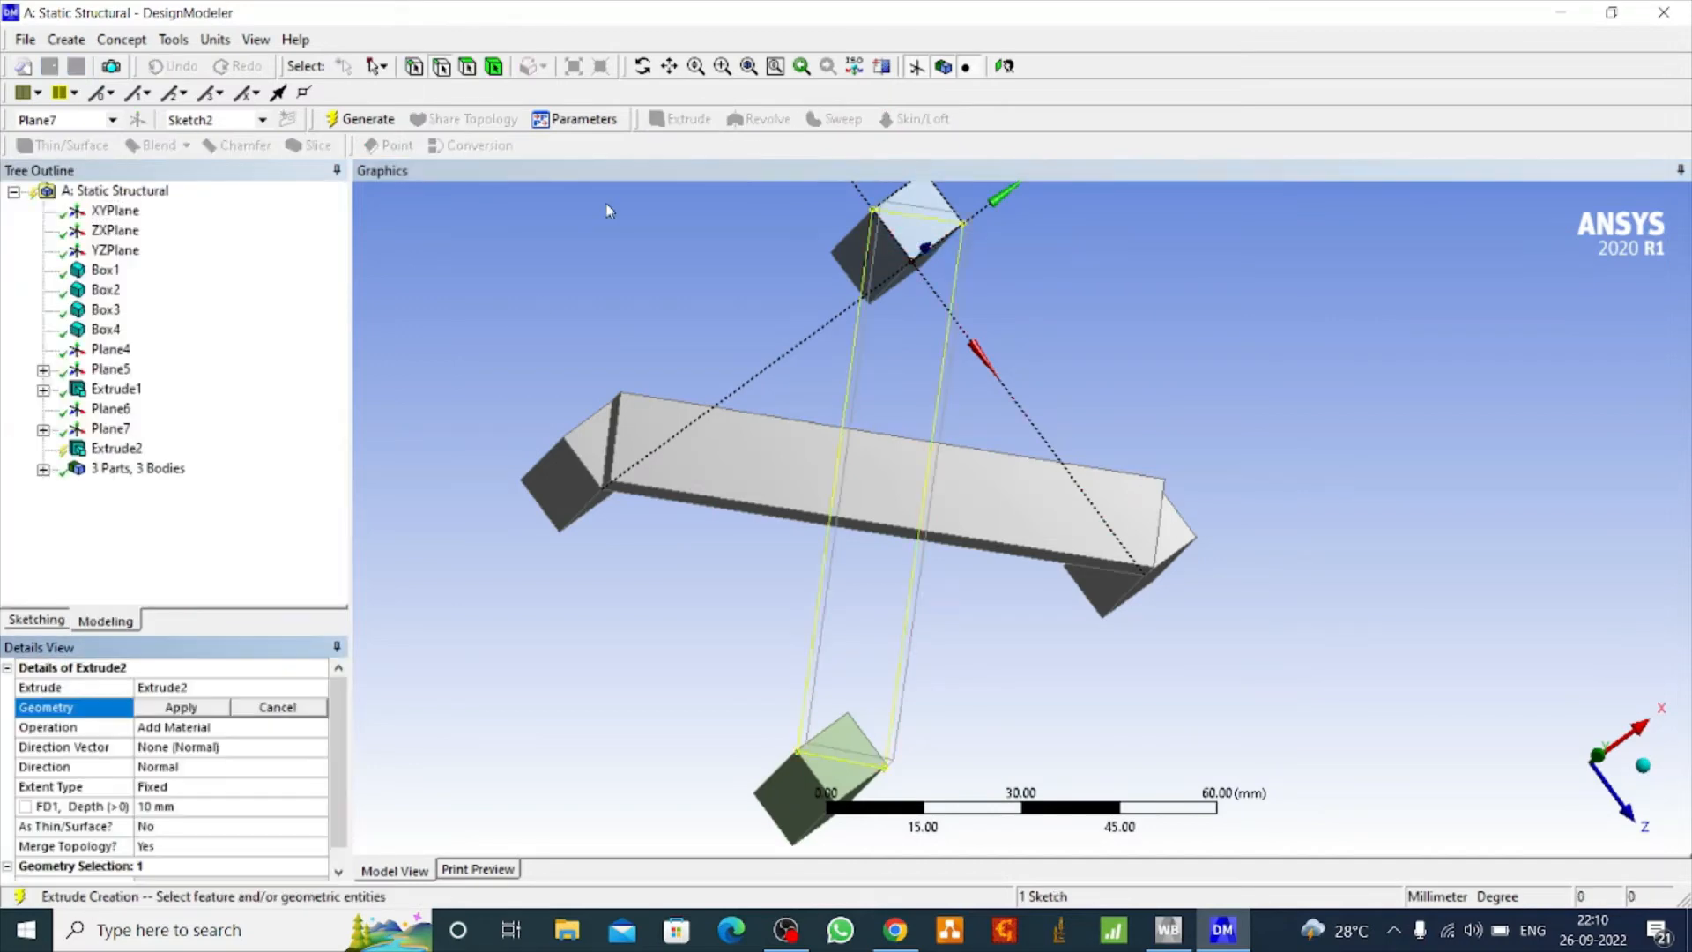
click(180, 707)
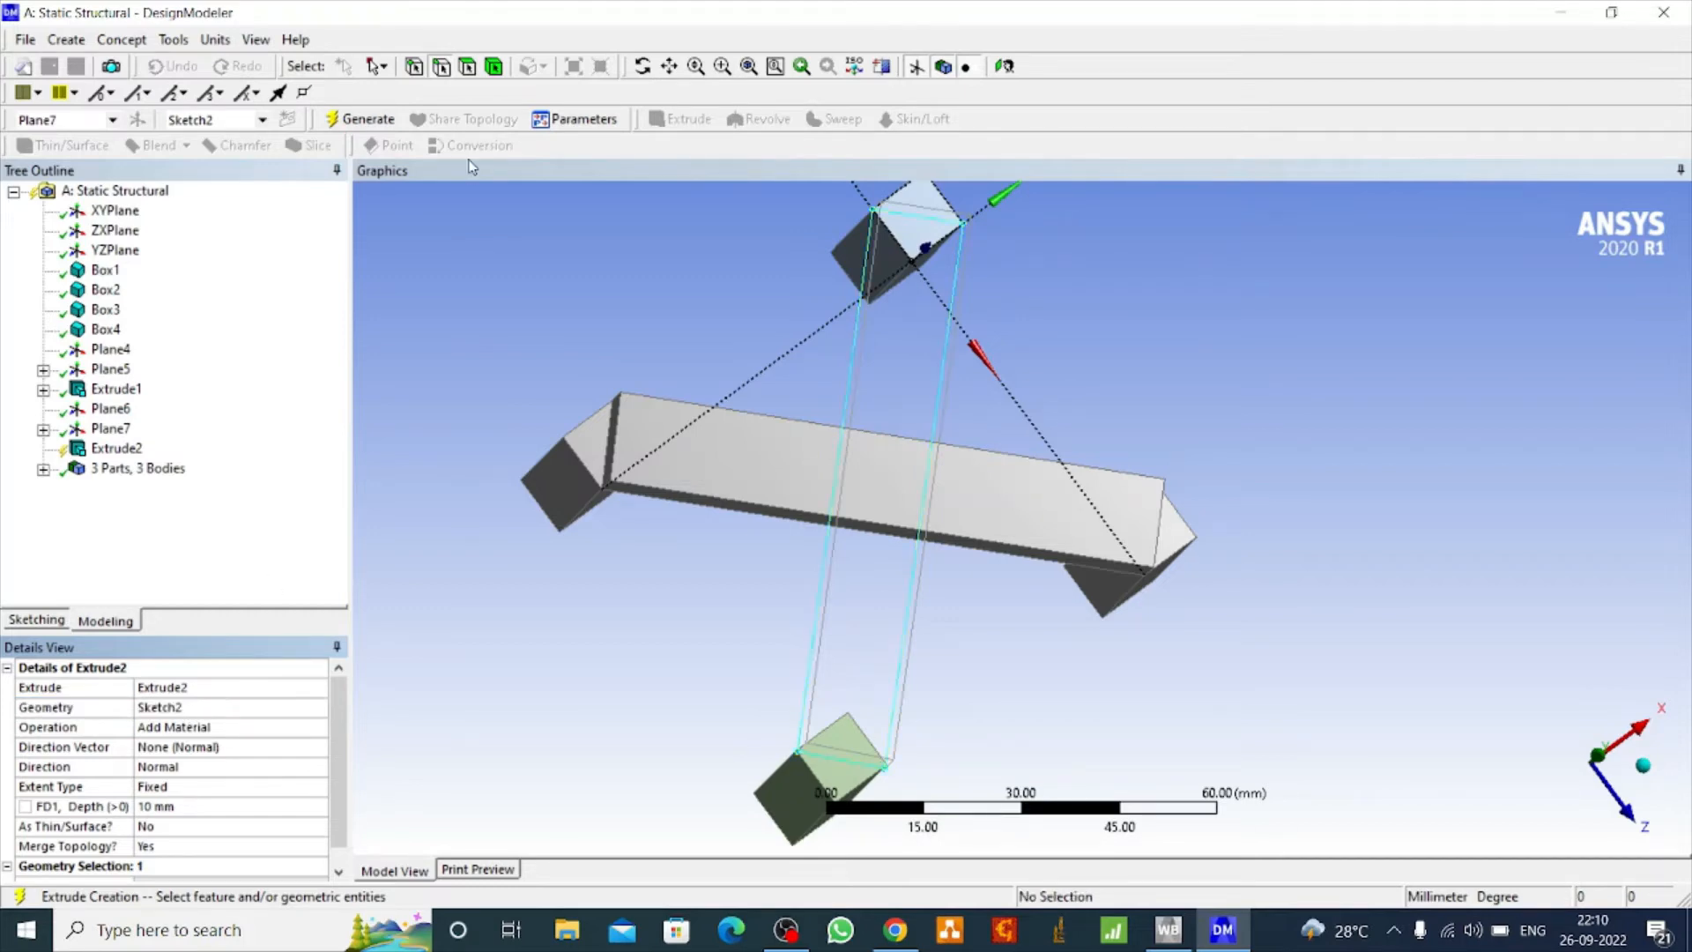
click(376, 119)
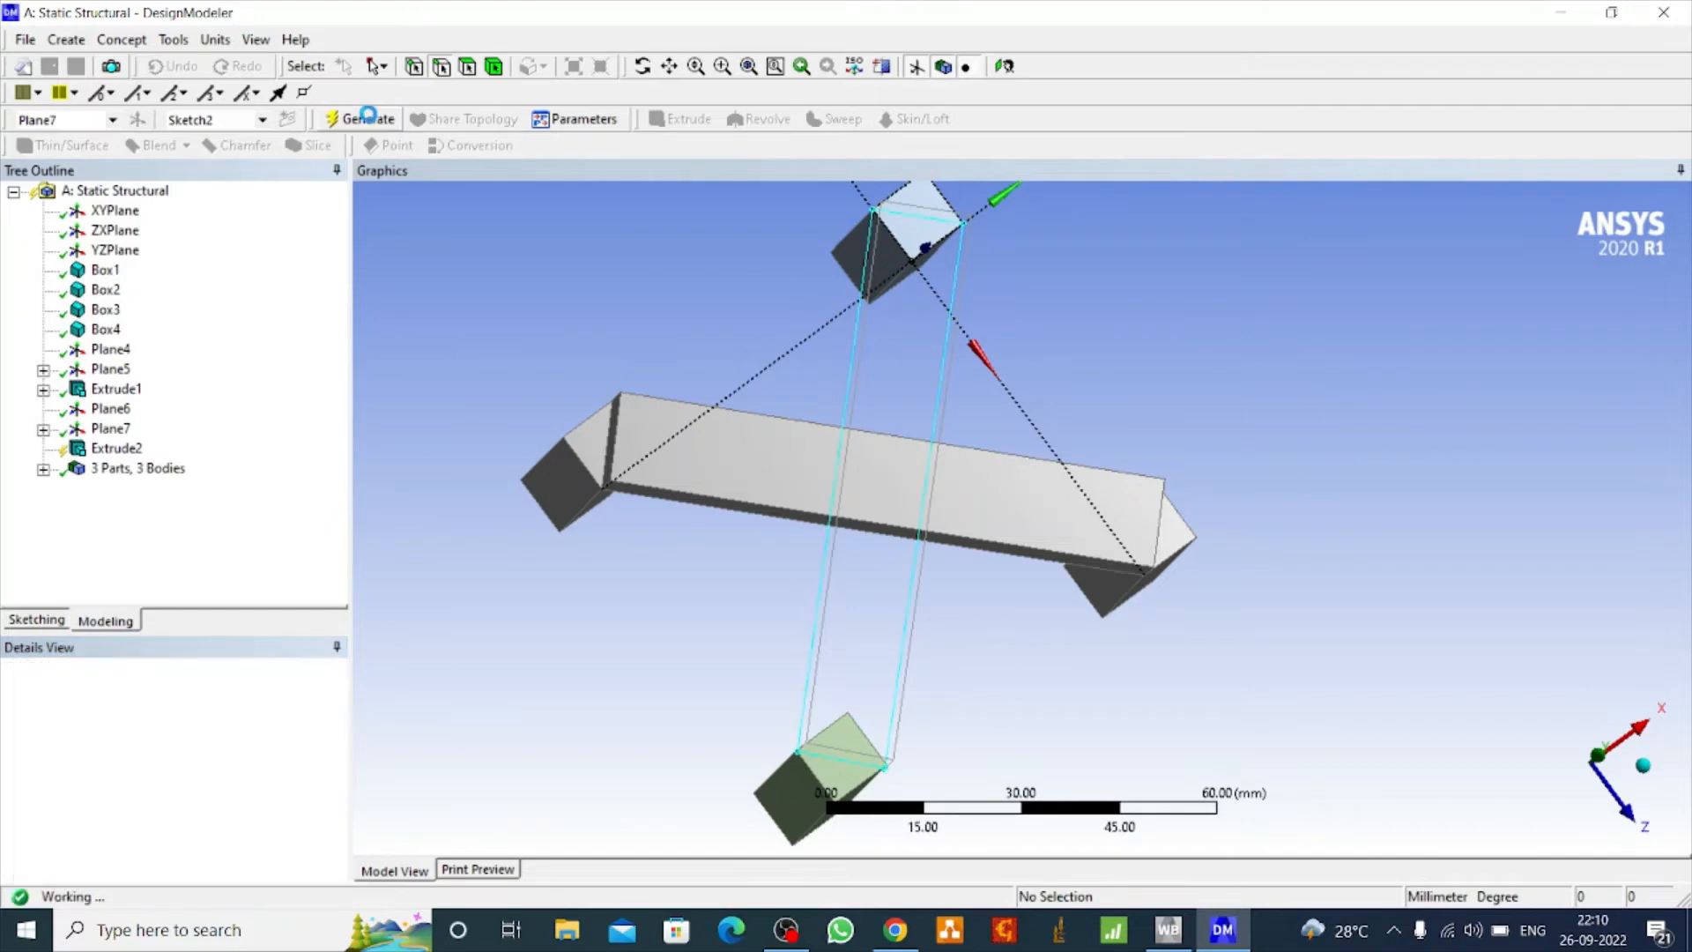
click(643, 67)
drag(662, 420, 880, 543)
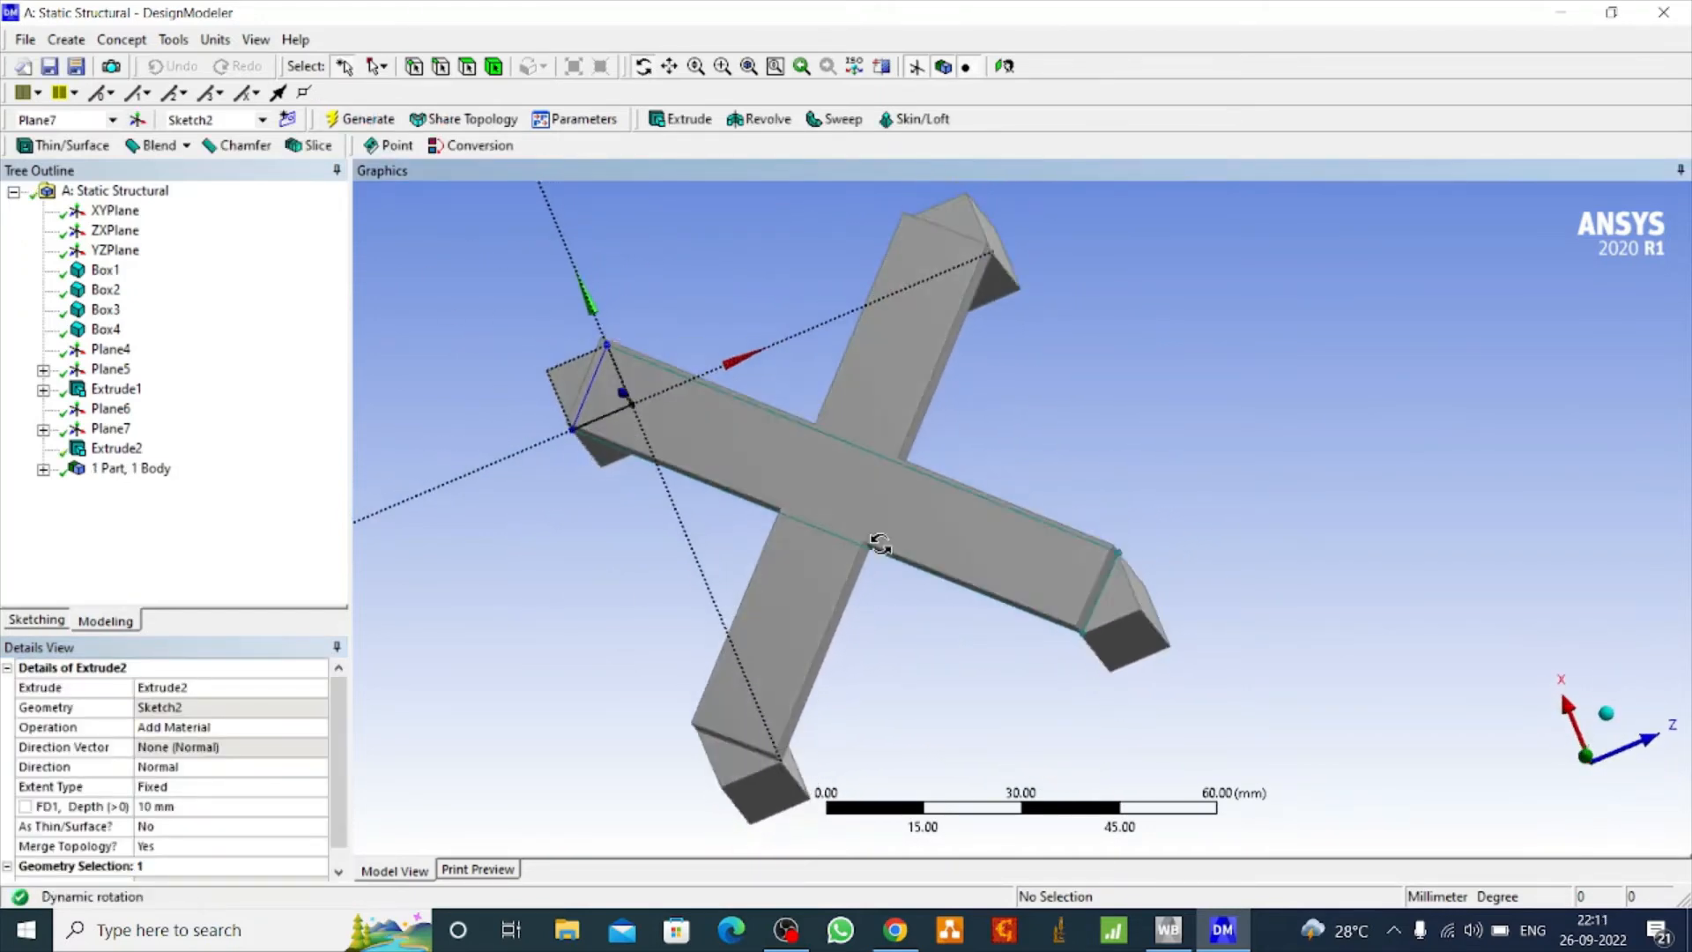
drag(717, 491, 644, 511)
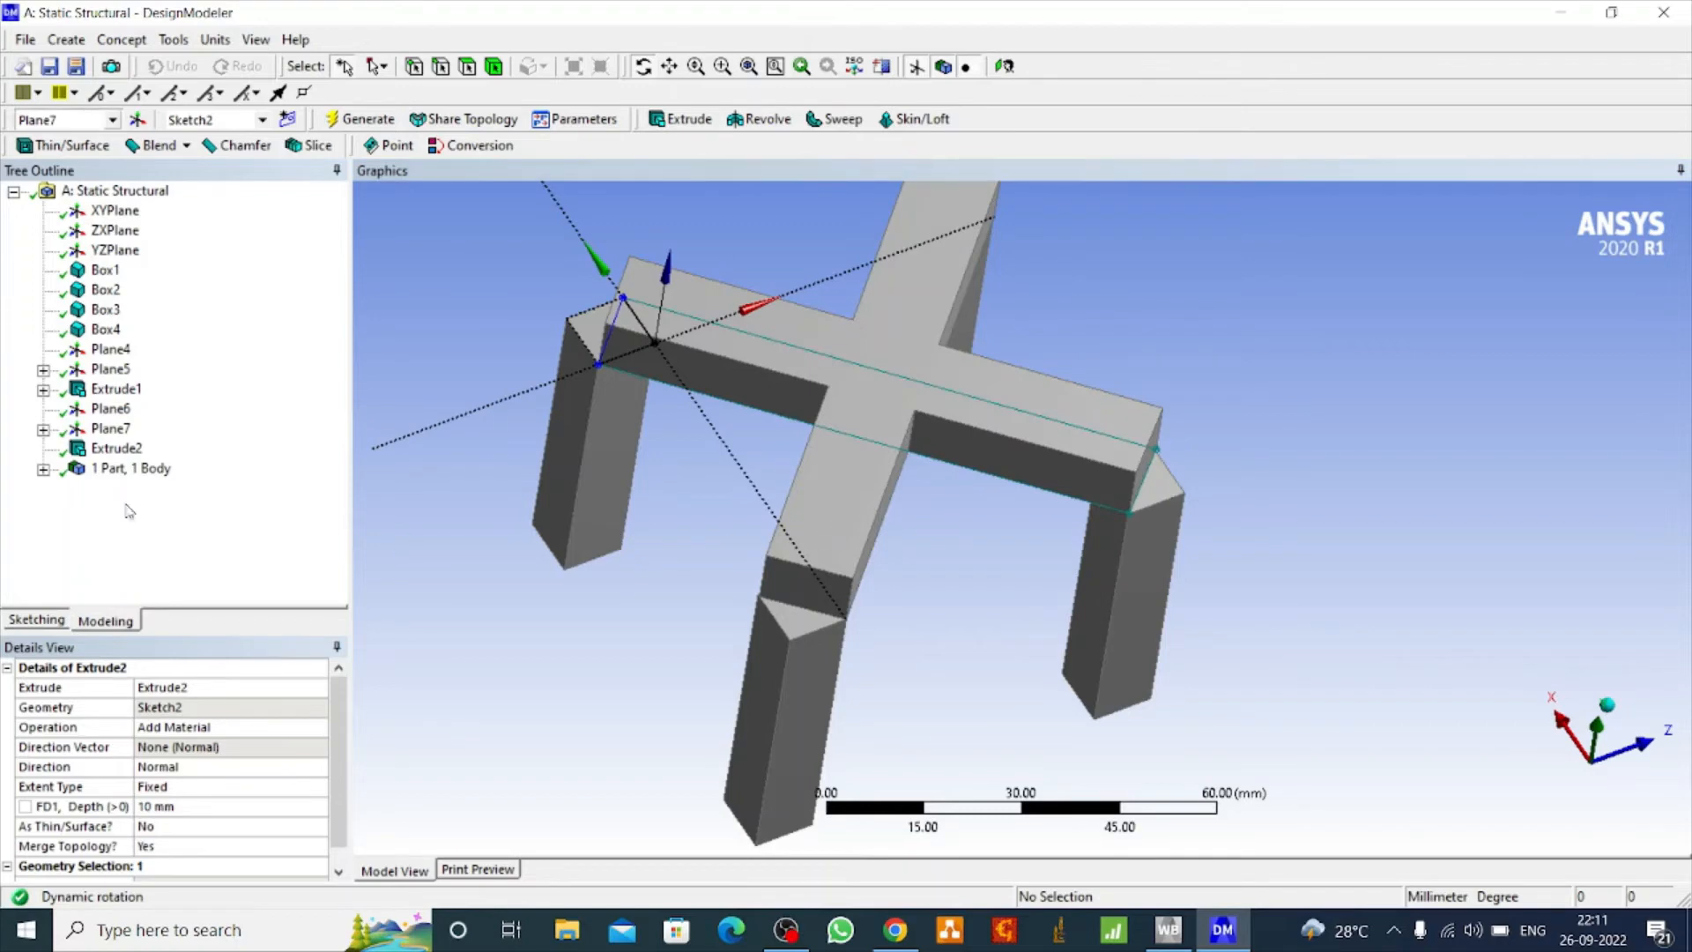
Expand the part's bodies and rename the solid body as "rectangular diagonal".
click(43, 469)
click(134, 490)
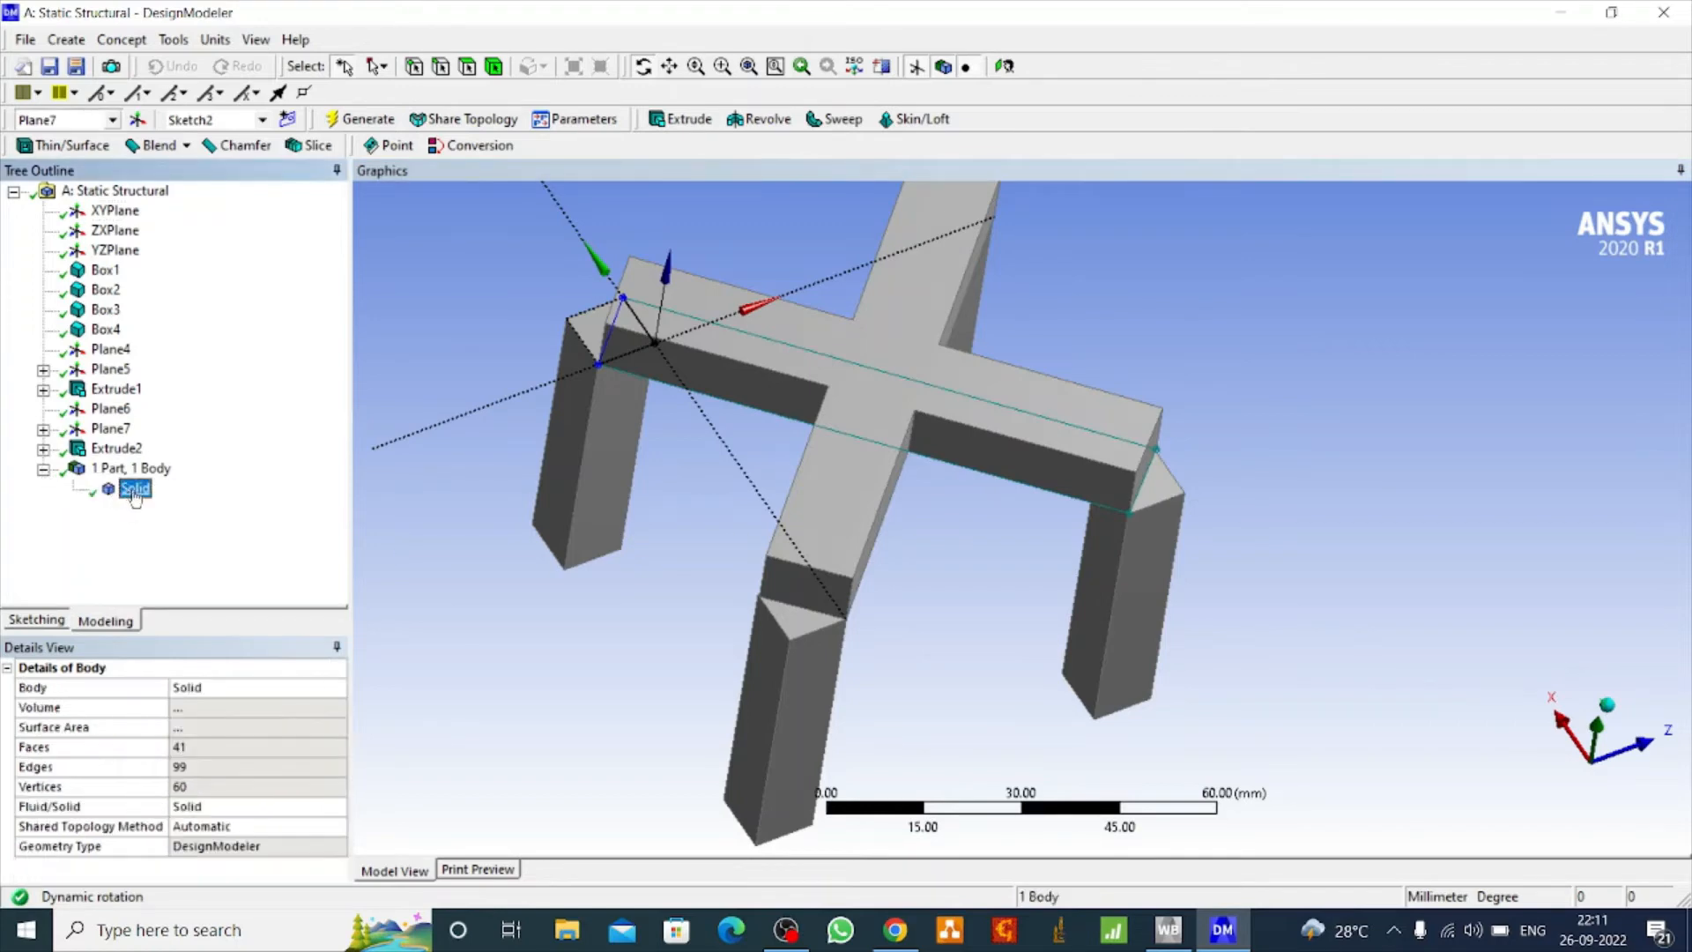
right_click(137, 495)
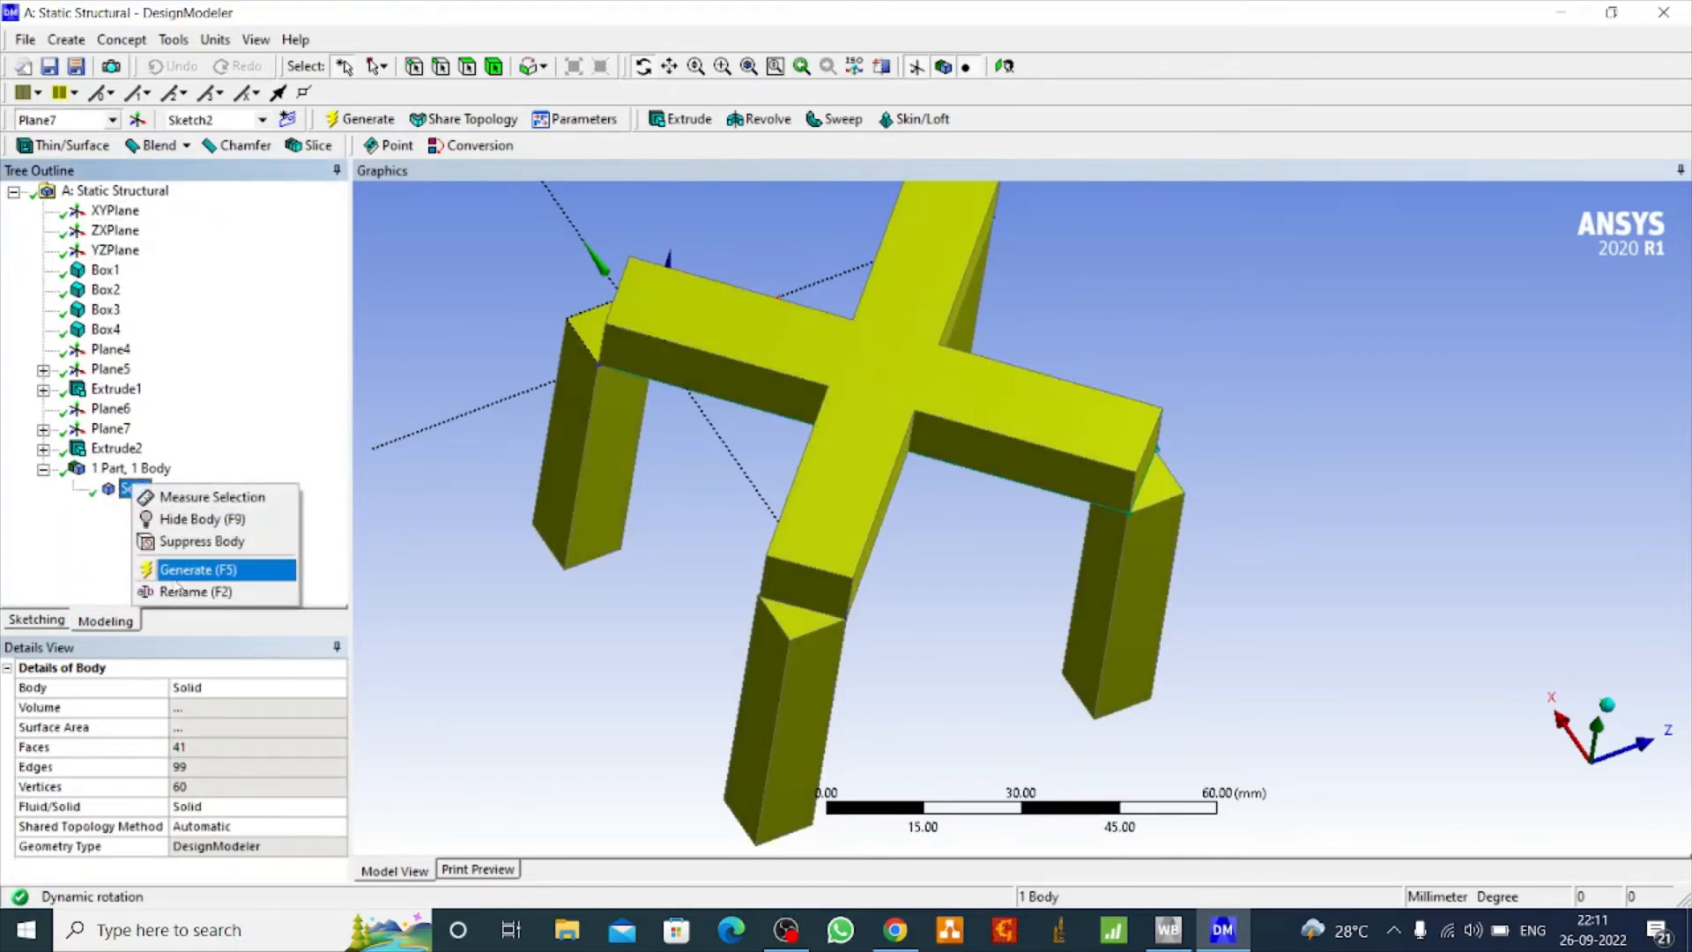
click(185, 590)
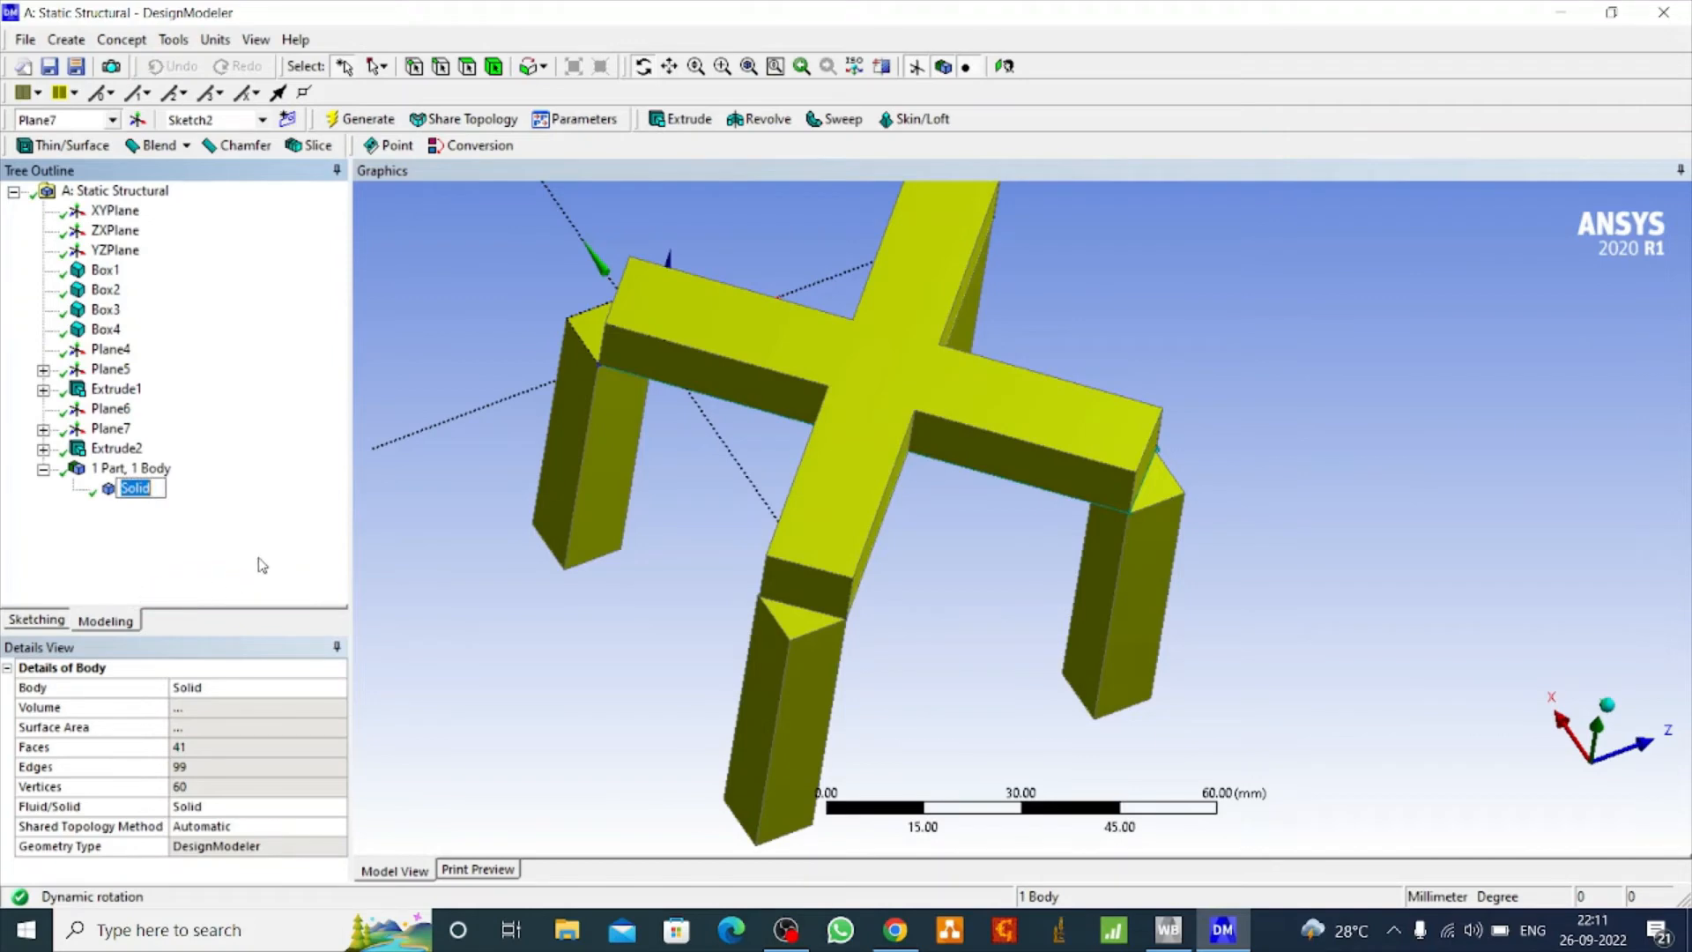
text(rectangular diagonal)
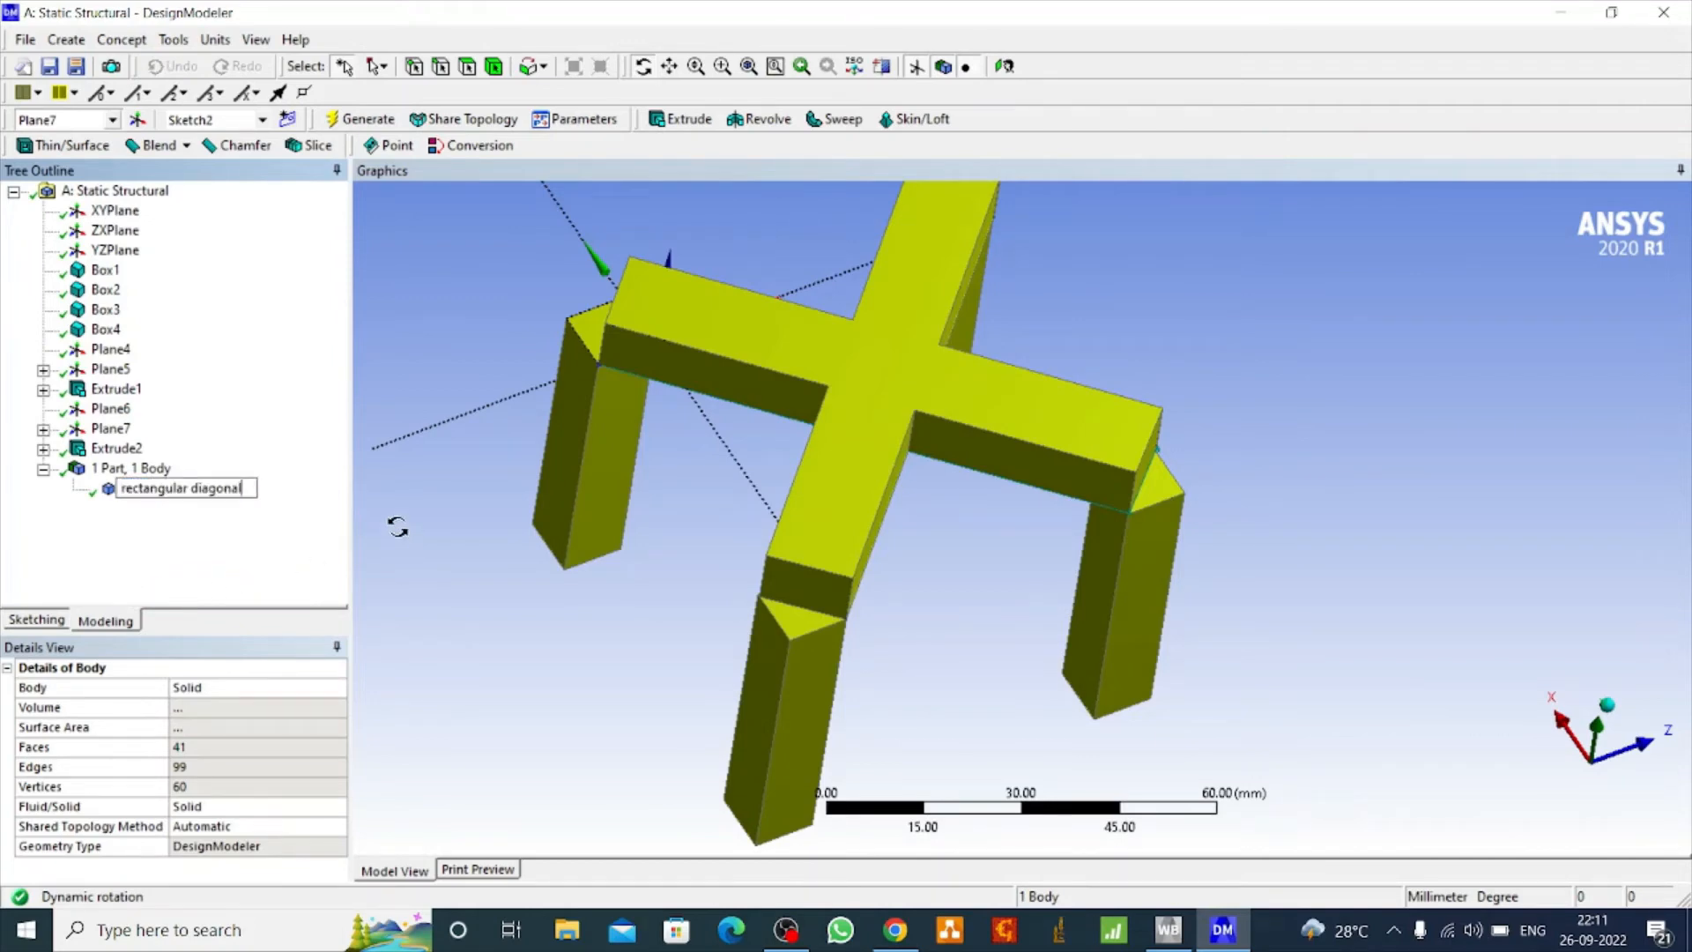
key(Return)
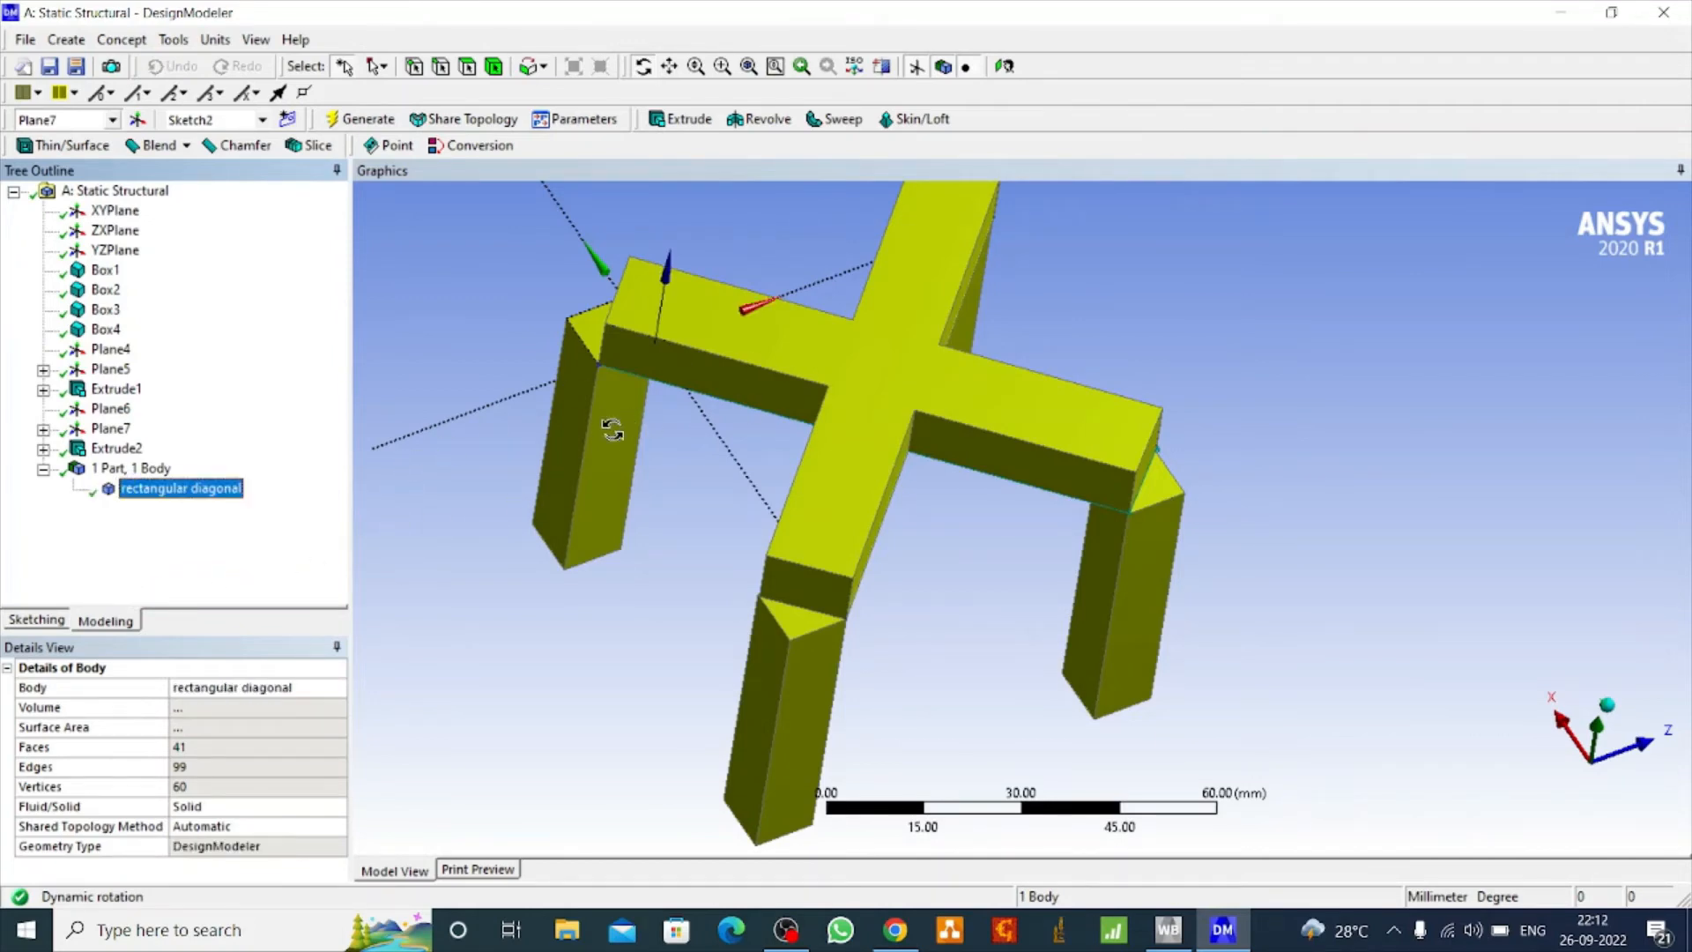
Extend the solid body's name so that it reads "rectangular diagonal object".
mouse_move(613, 429)
mouse_down()
mouse_move(611, 392)
mouse_move(646, 389)
mouse_move(608, 434)
mouse_up()
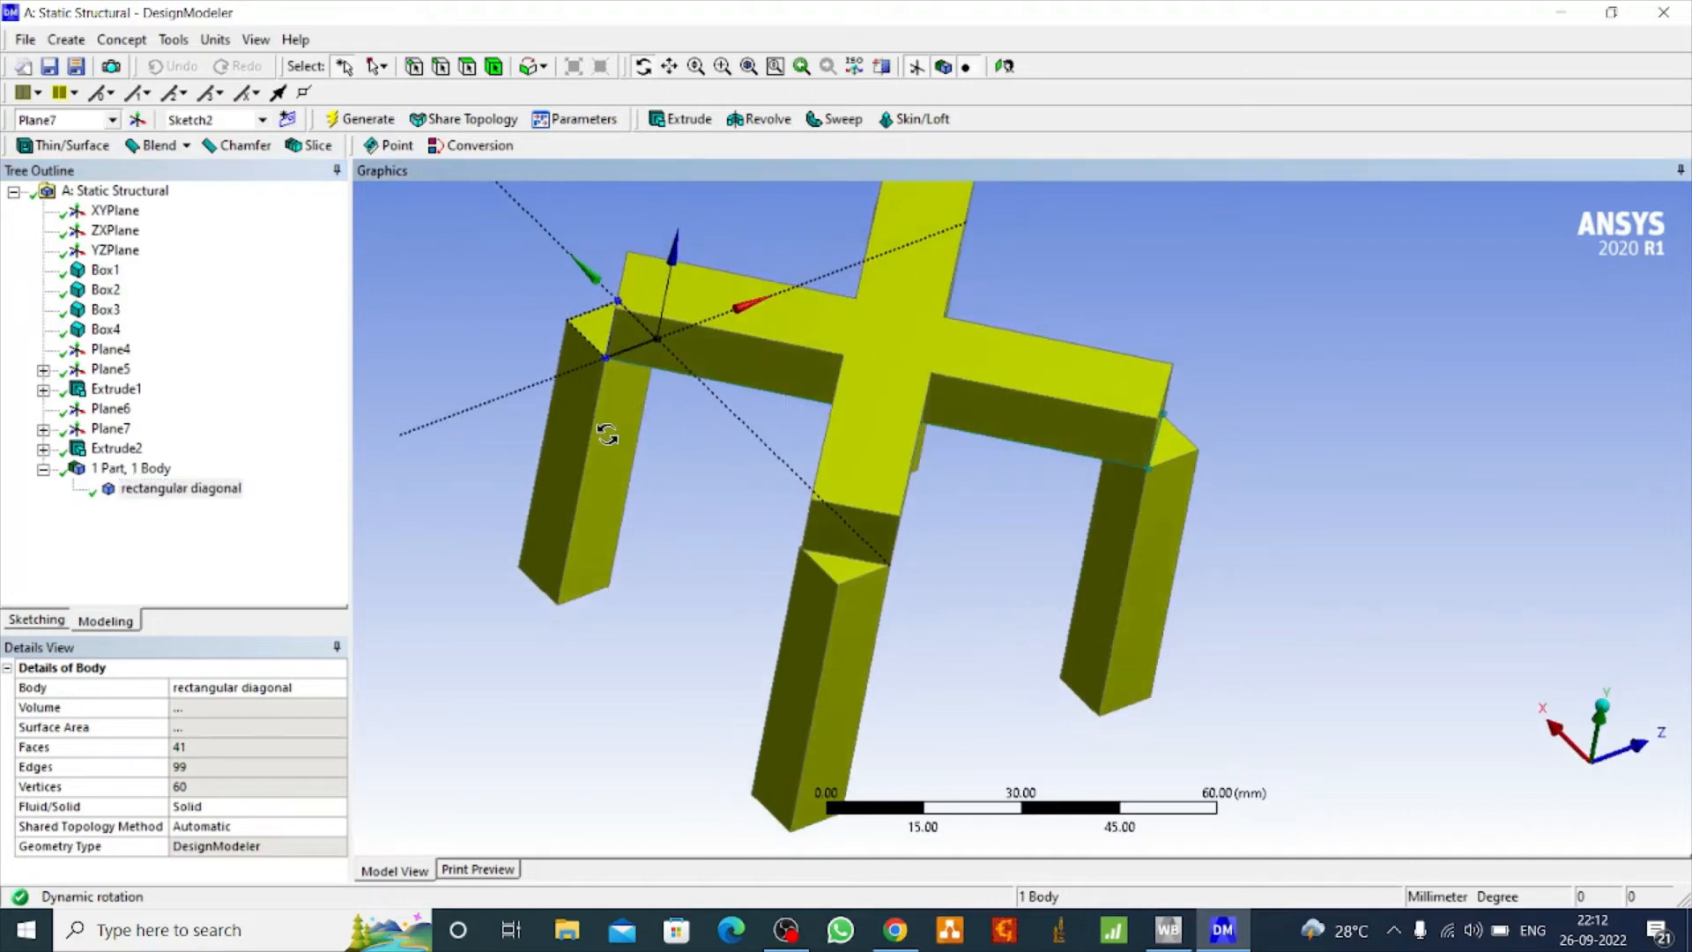
click(181, 488)
right_click(227, 492)
click(280, 593)
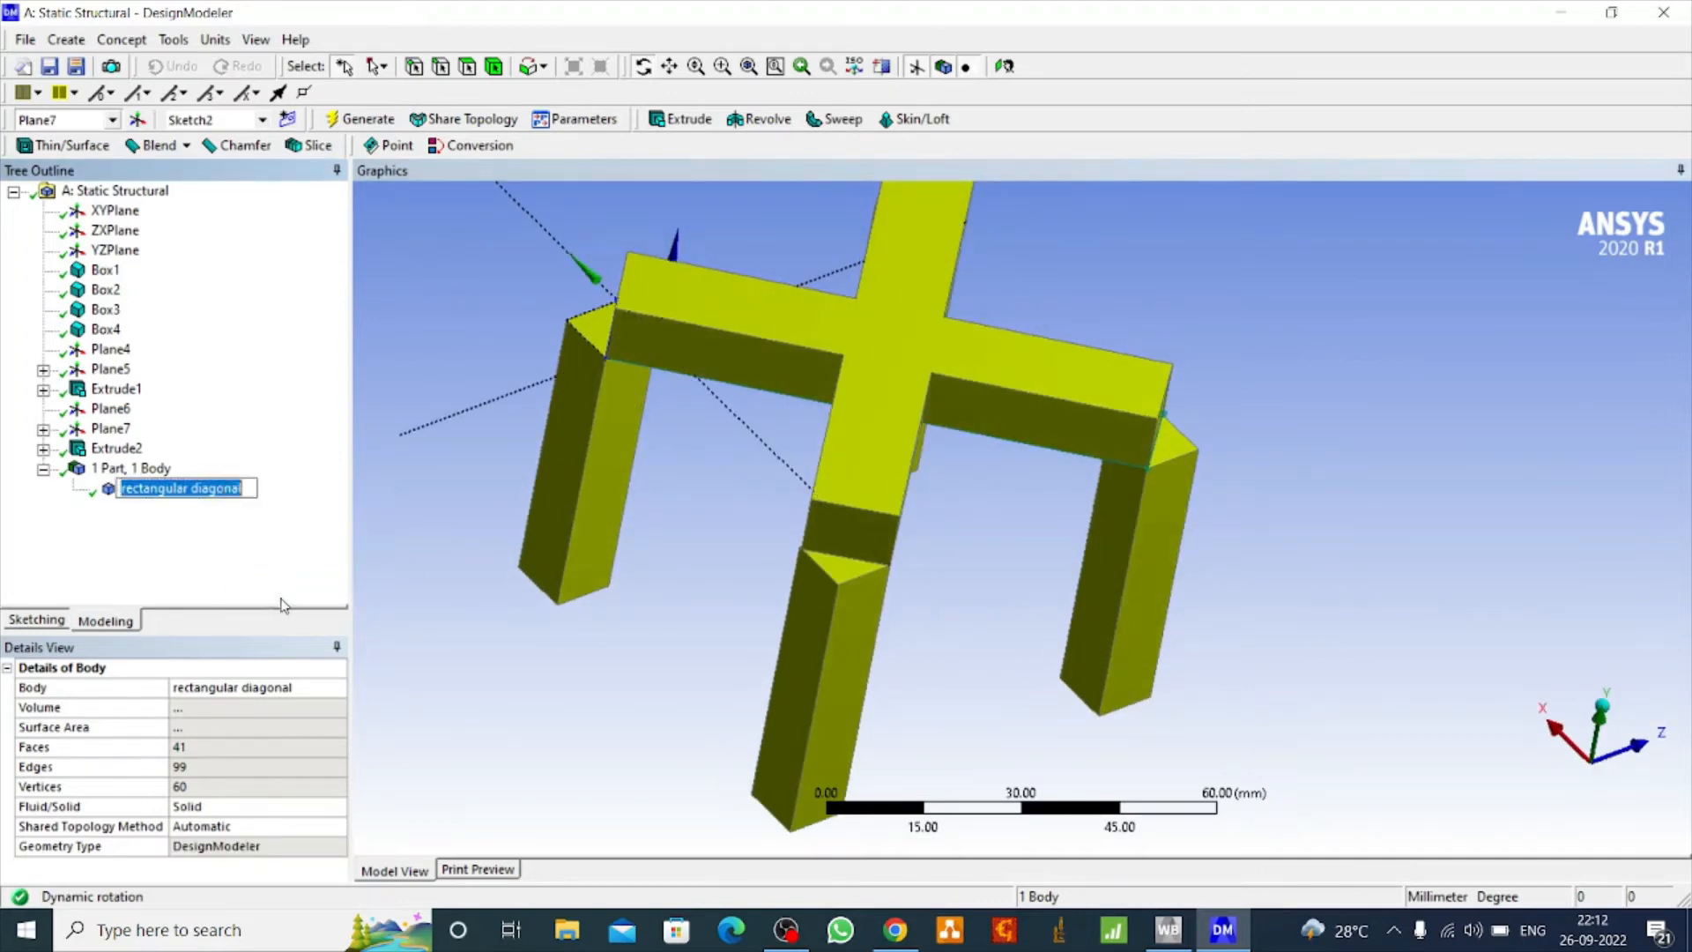
key(Right)
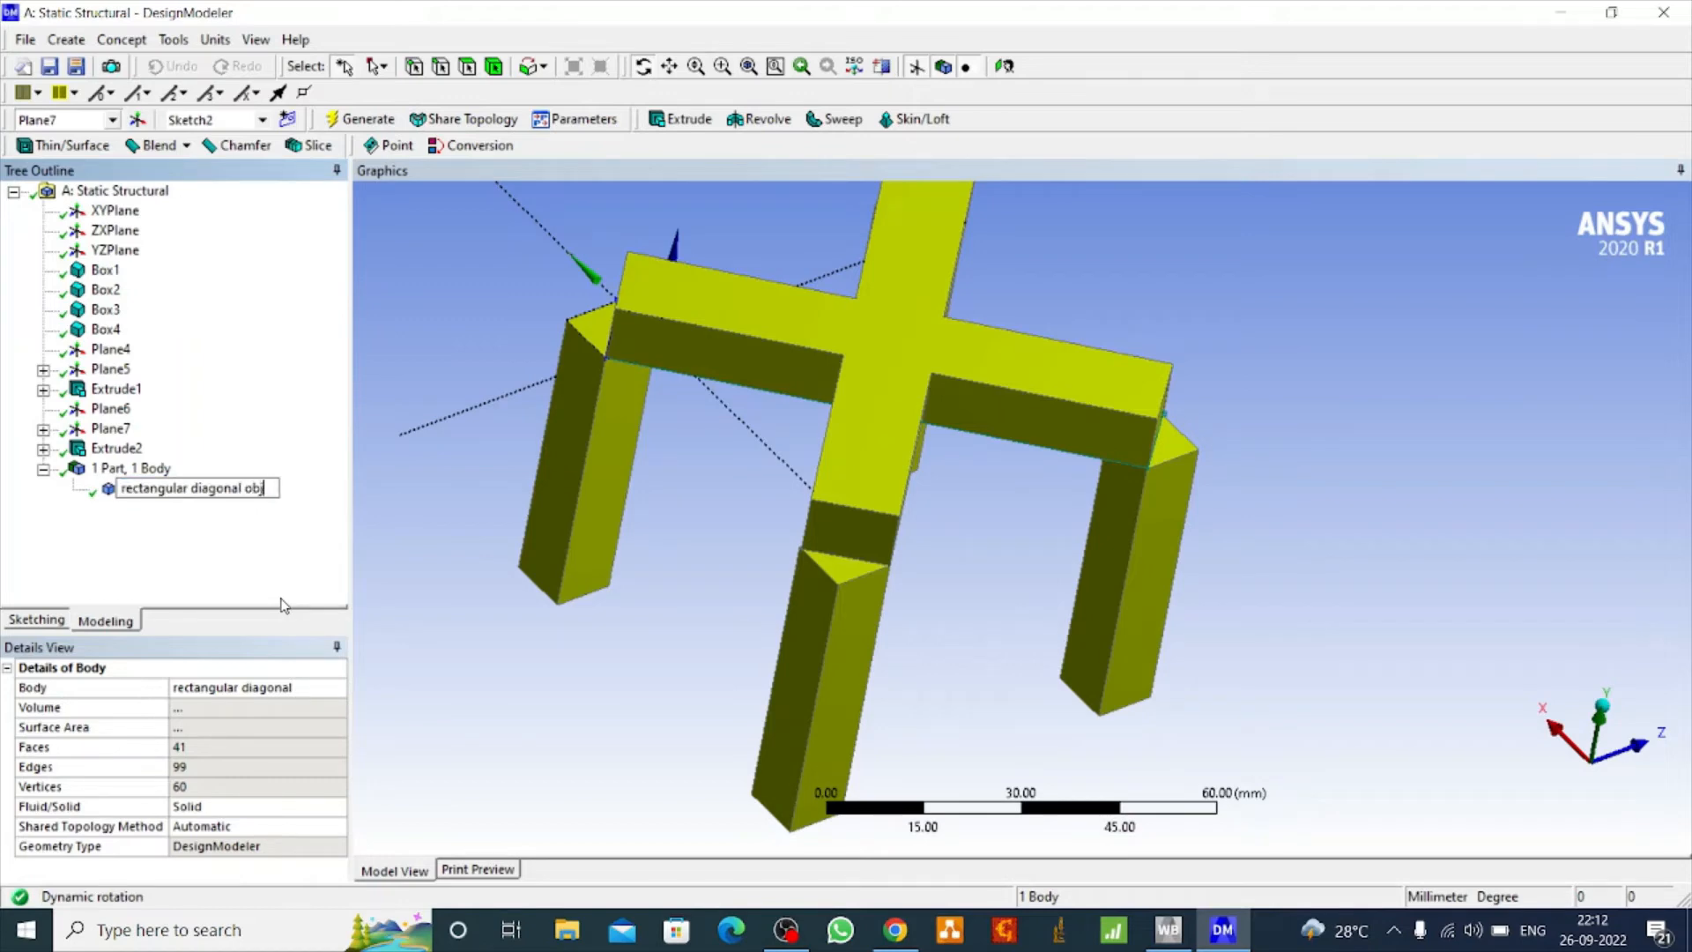
key(Return)
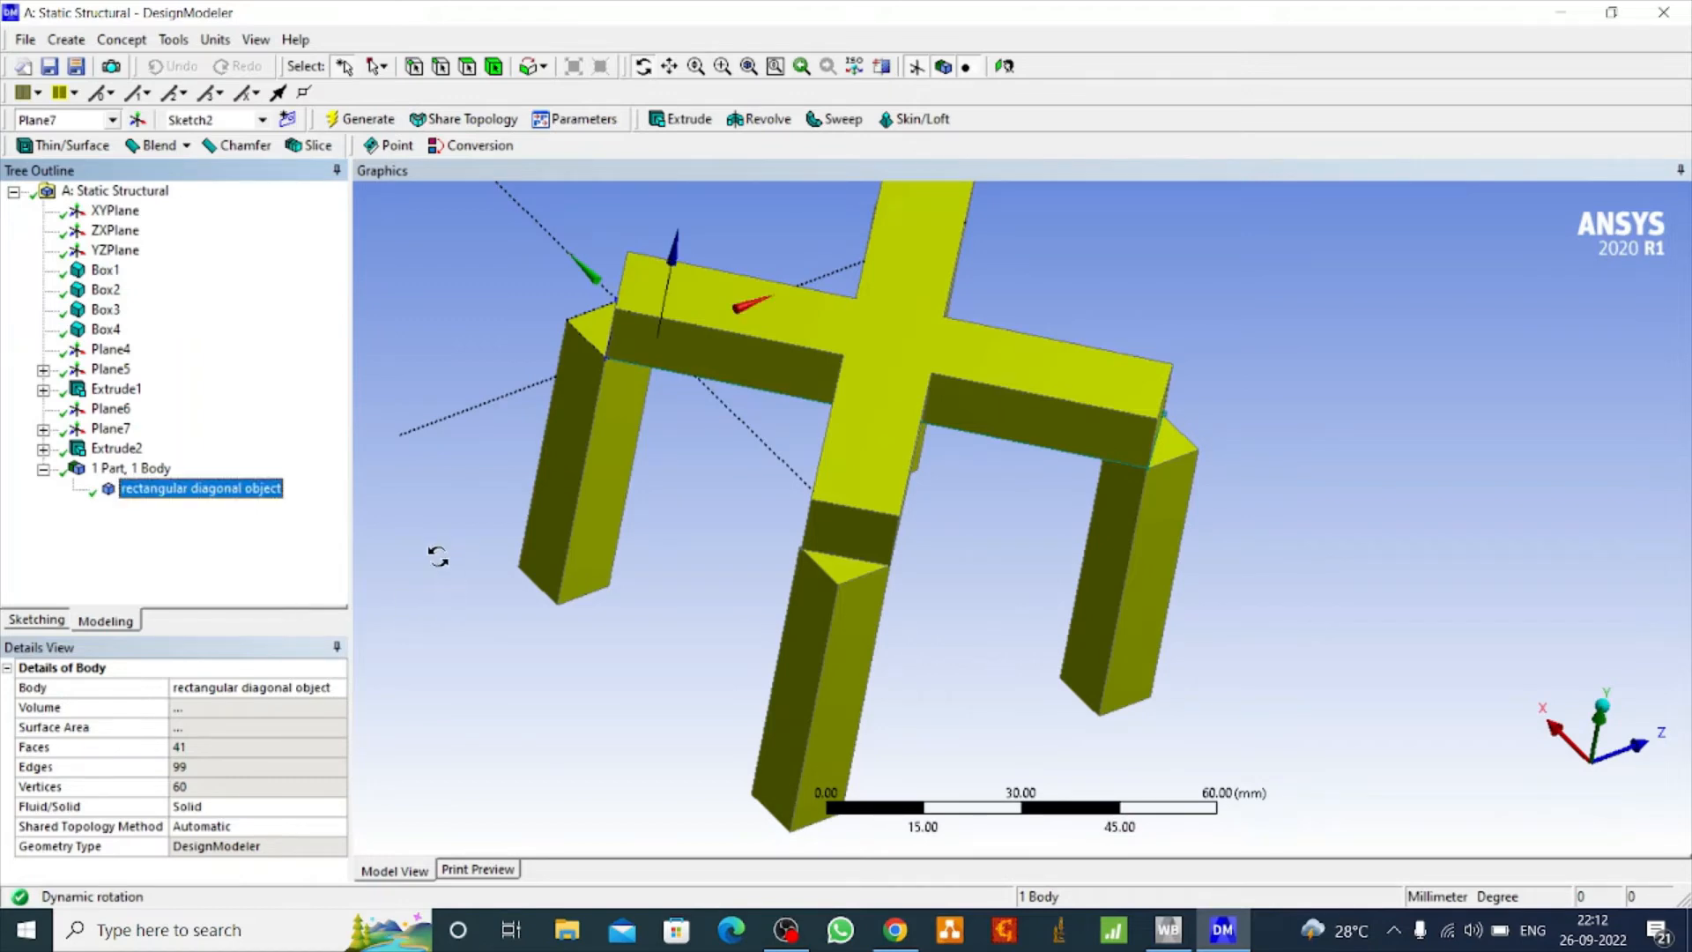
scroll(713, 552, down, 3)
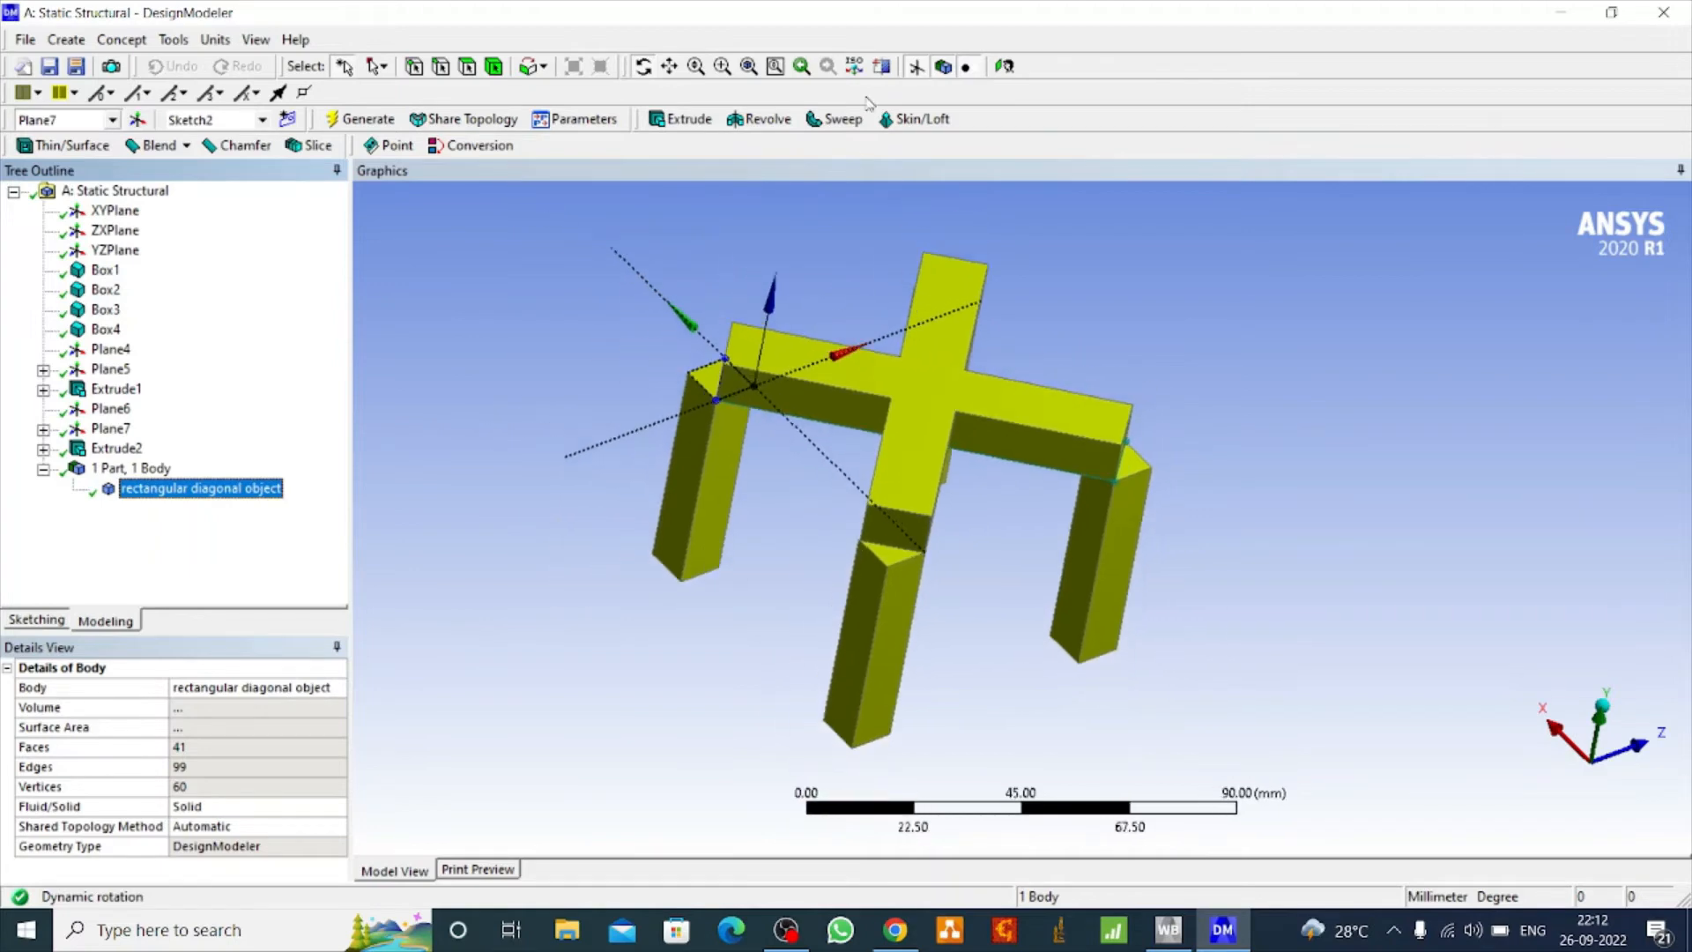
drag(782, 294, 920, 379)
click(669, 66)
drag(856, 437, 943, 385)
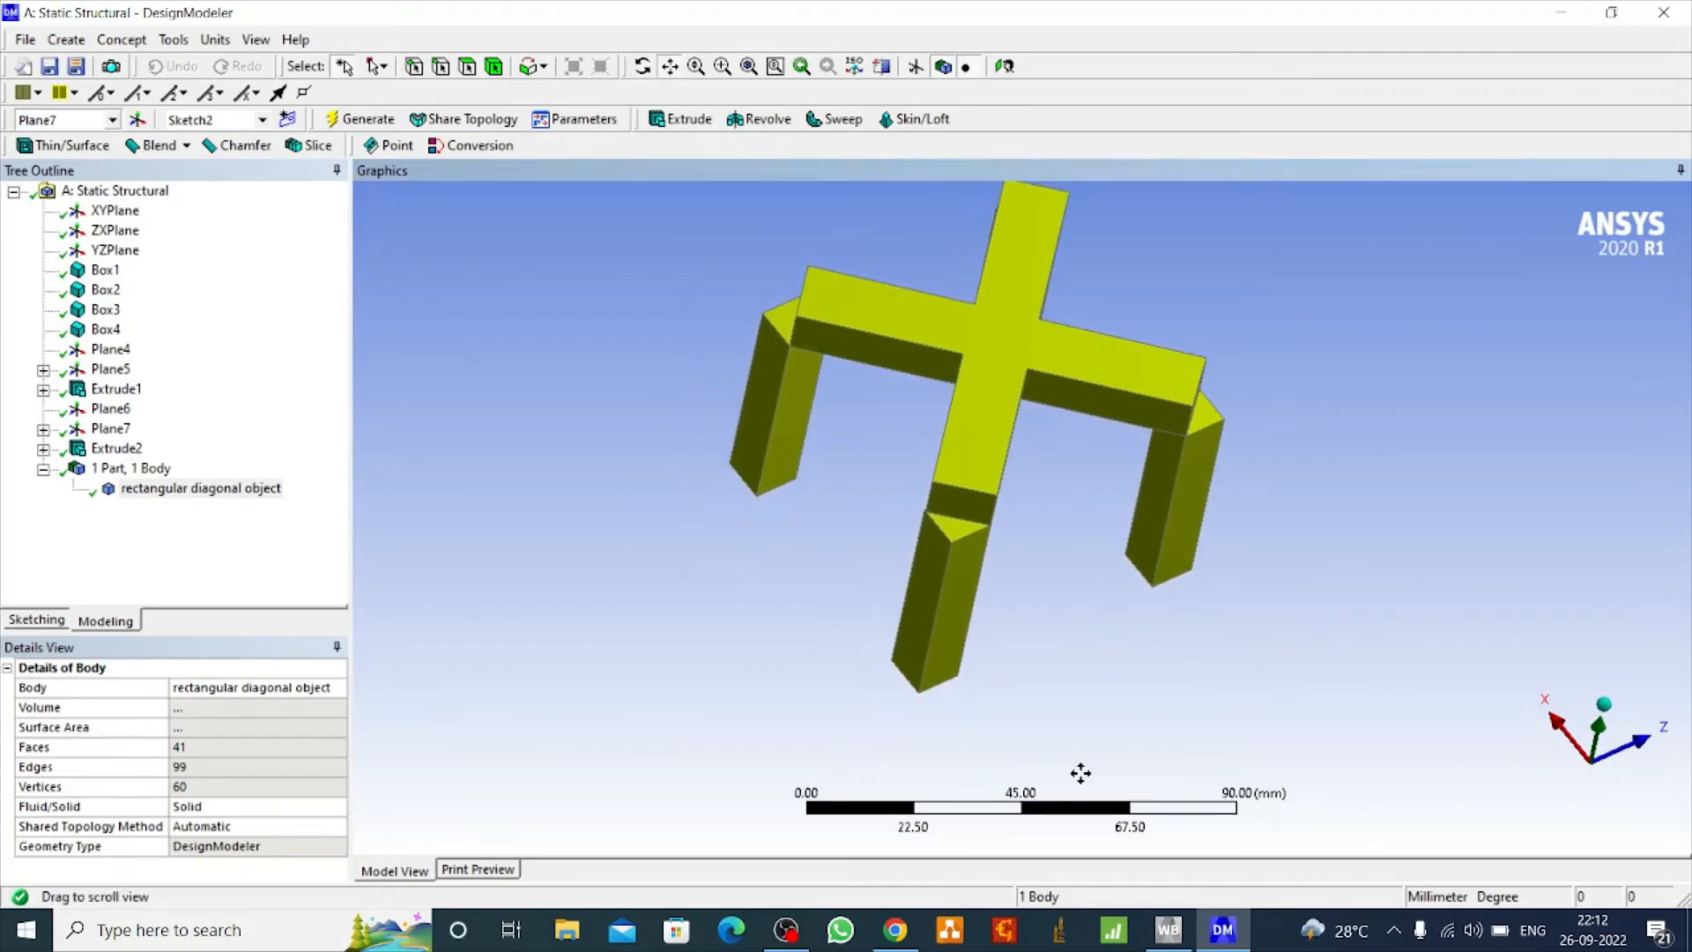
Switch to Workbench and open the Static Structural system's Model cell in Mechanical.
click(1169, 929)
click(416, 240)
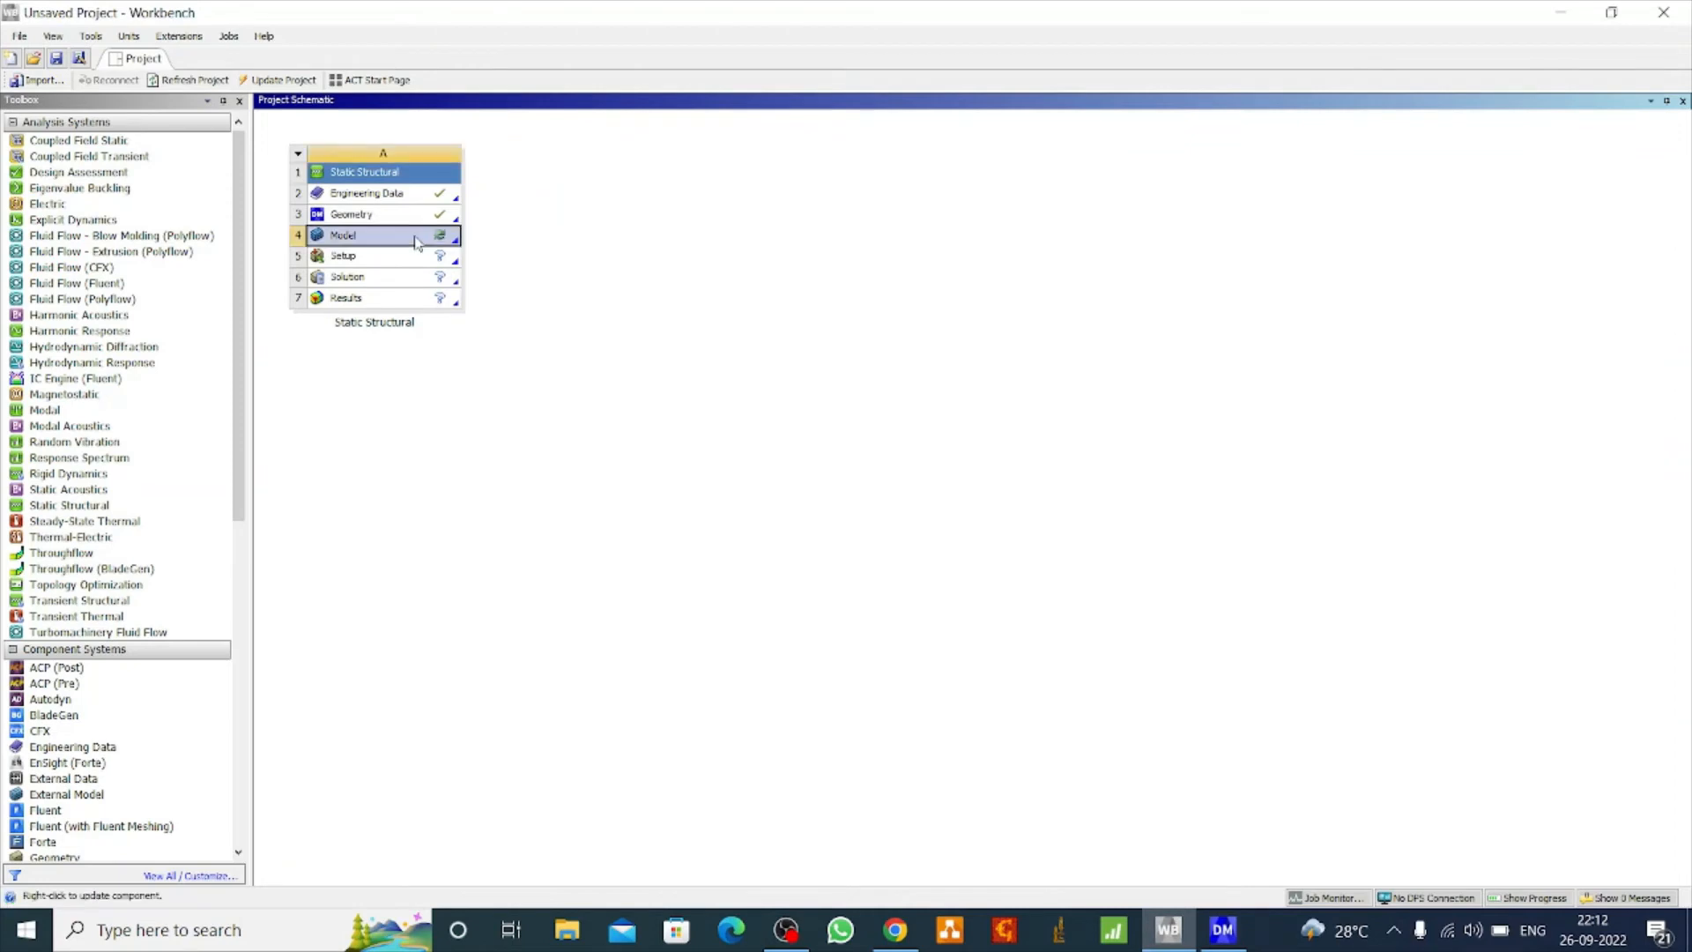
right_click(550, 316)
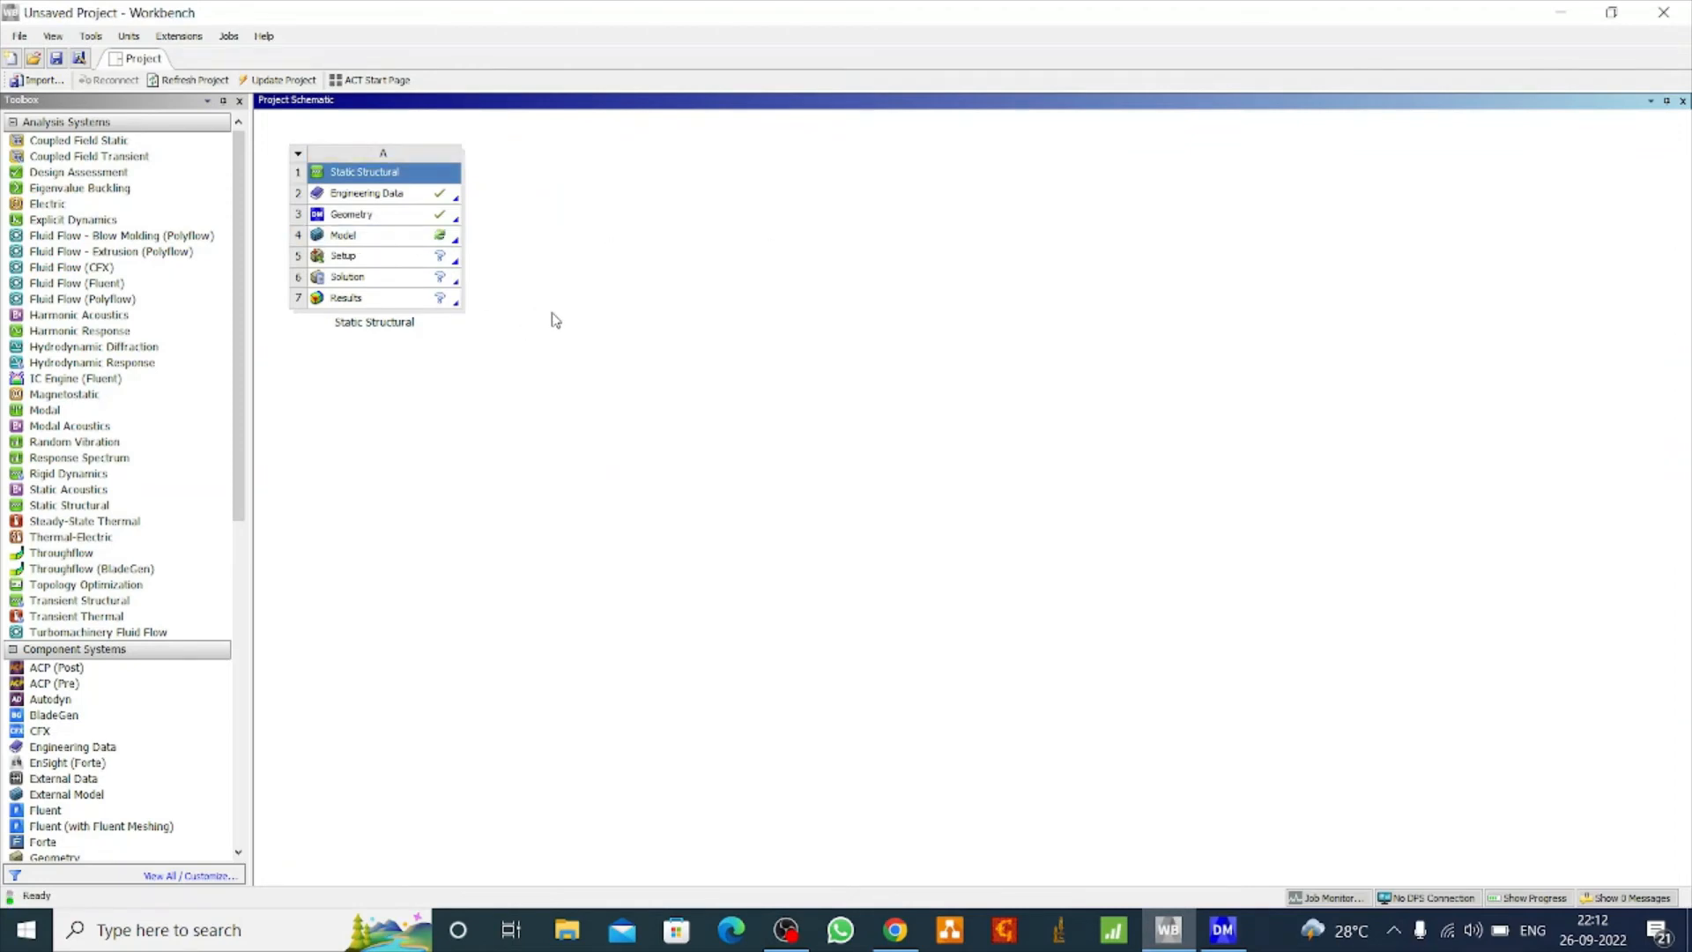
click(424, 238)
double_click(430, 236)
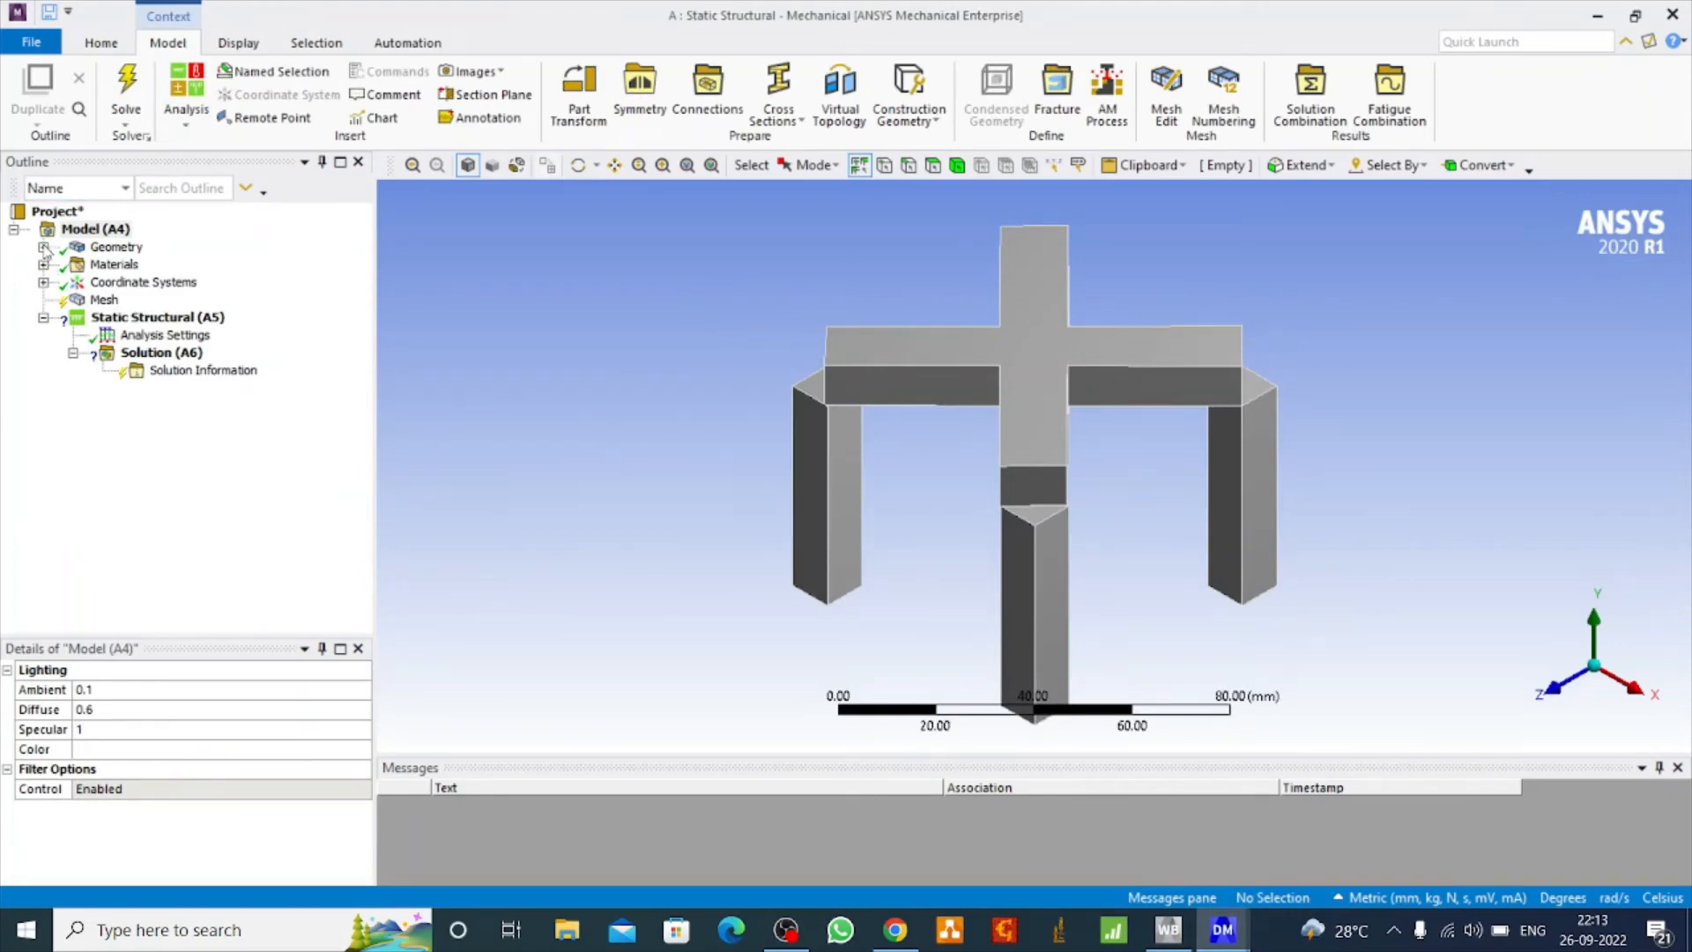
Review the body listed under Geometry and the Structural Steel properties under Materials.
click(43, 248)
click(161, 268)
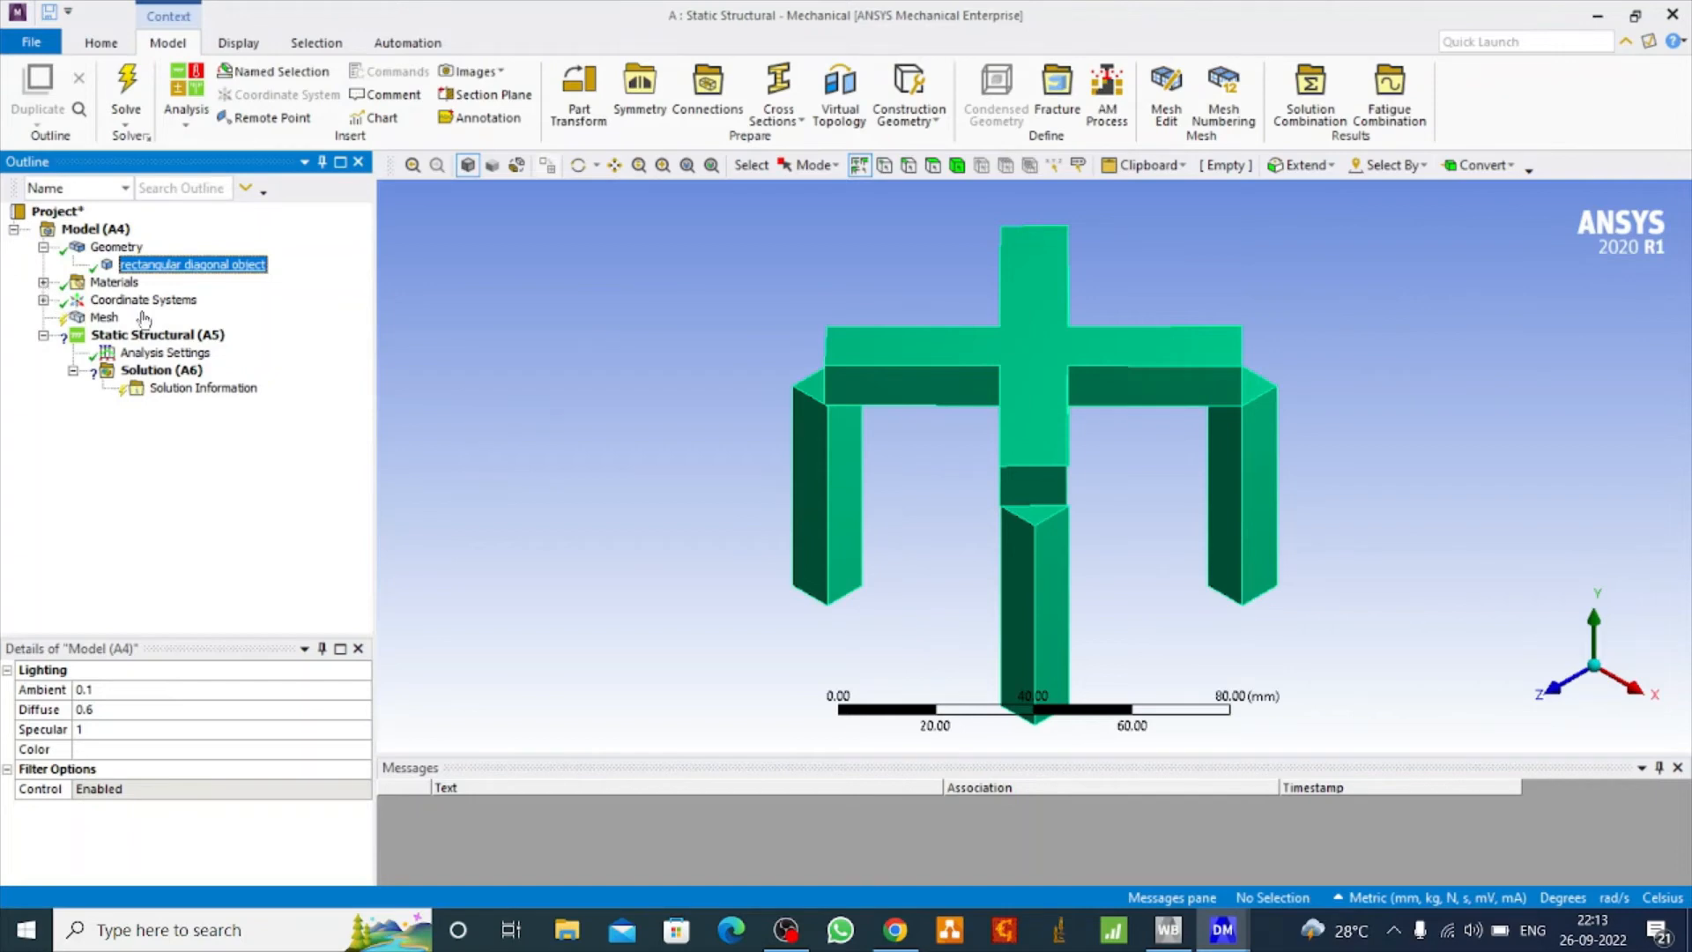
click(43, 281)
click(161, 299)
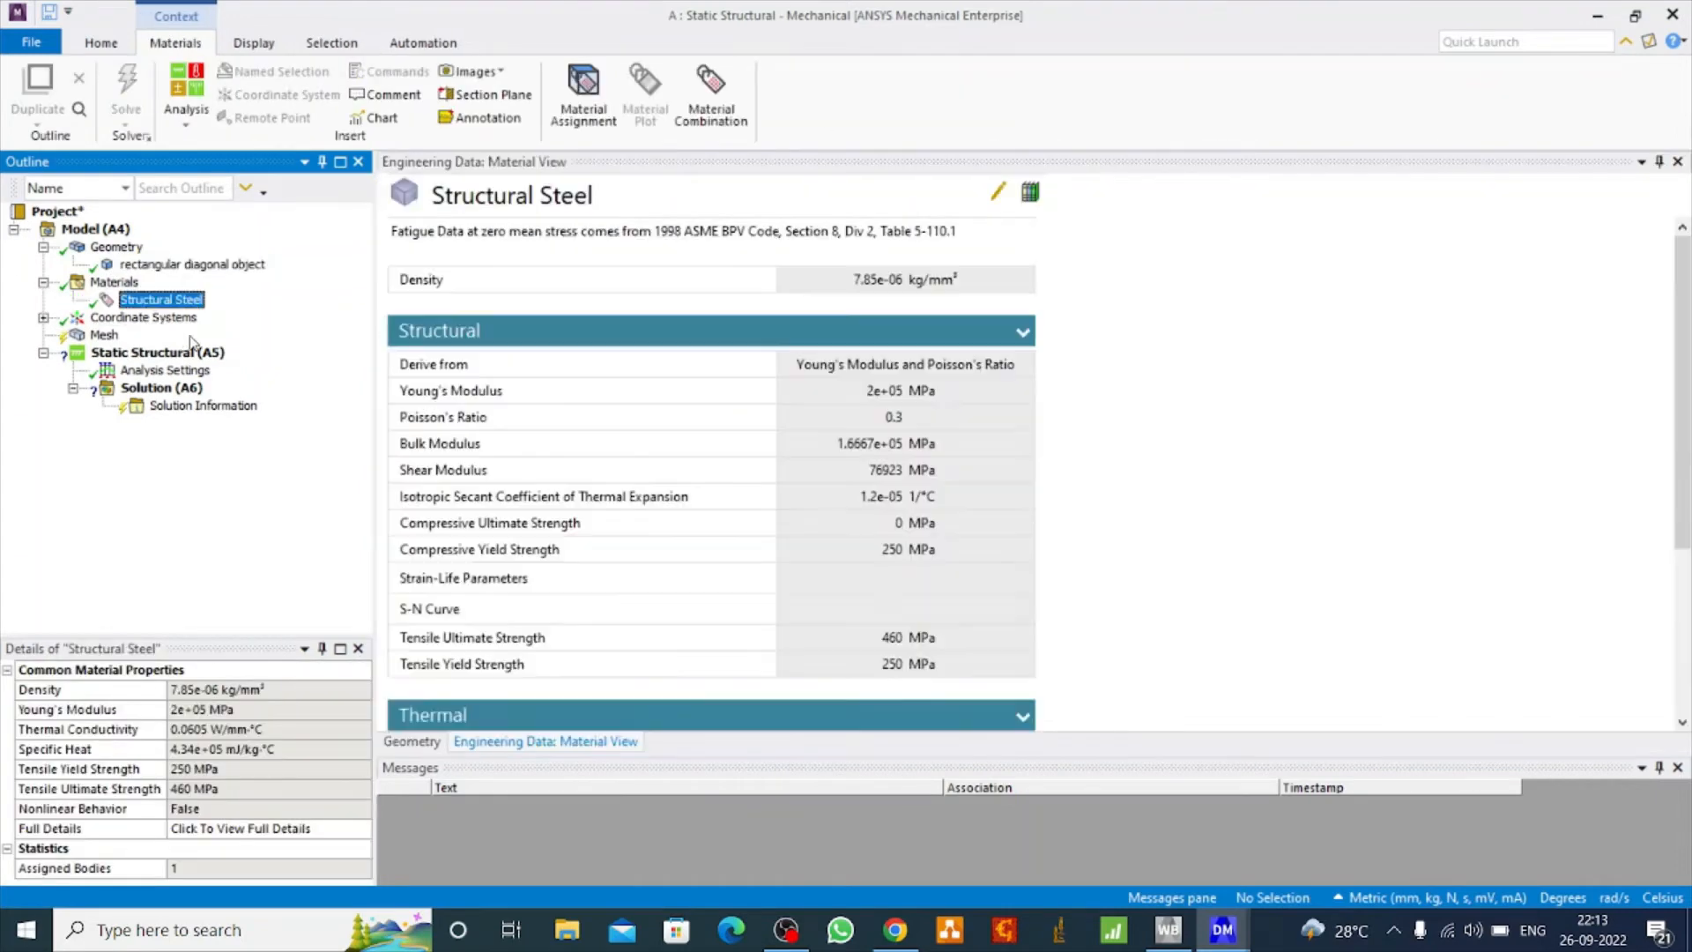
click(43, 282)
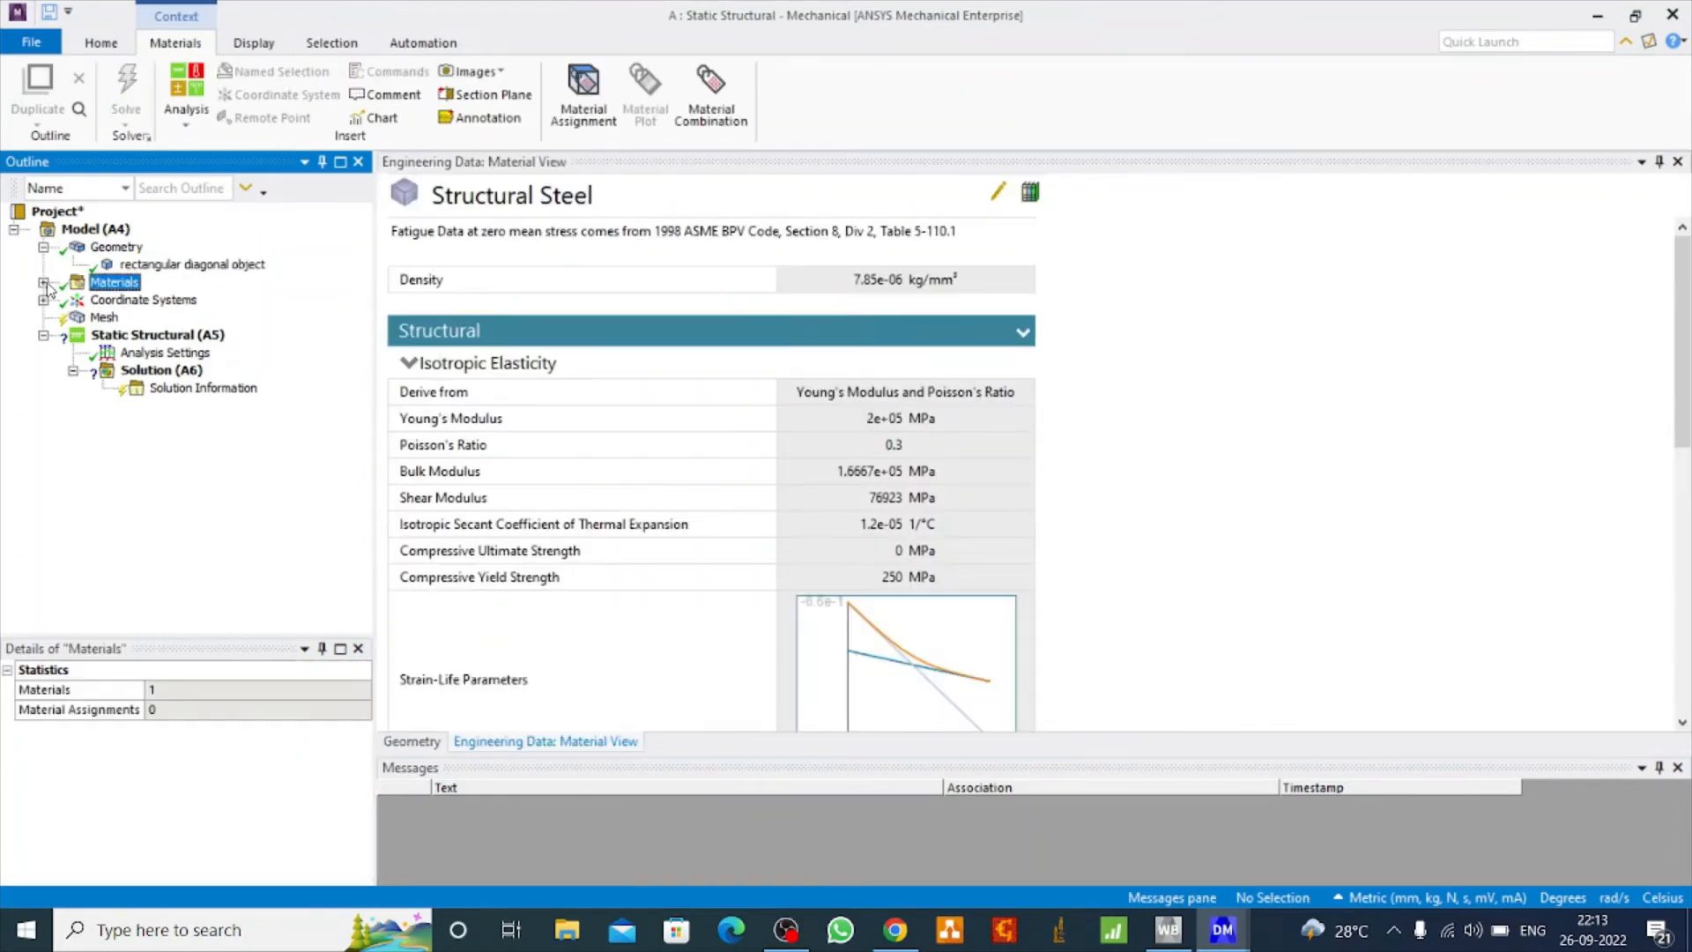
click(43, 246)
Generate the mesh with the default element size.
click(103, 300)
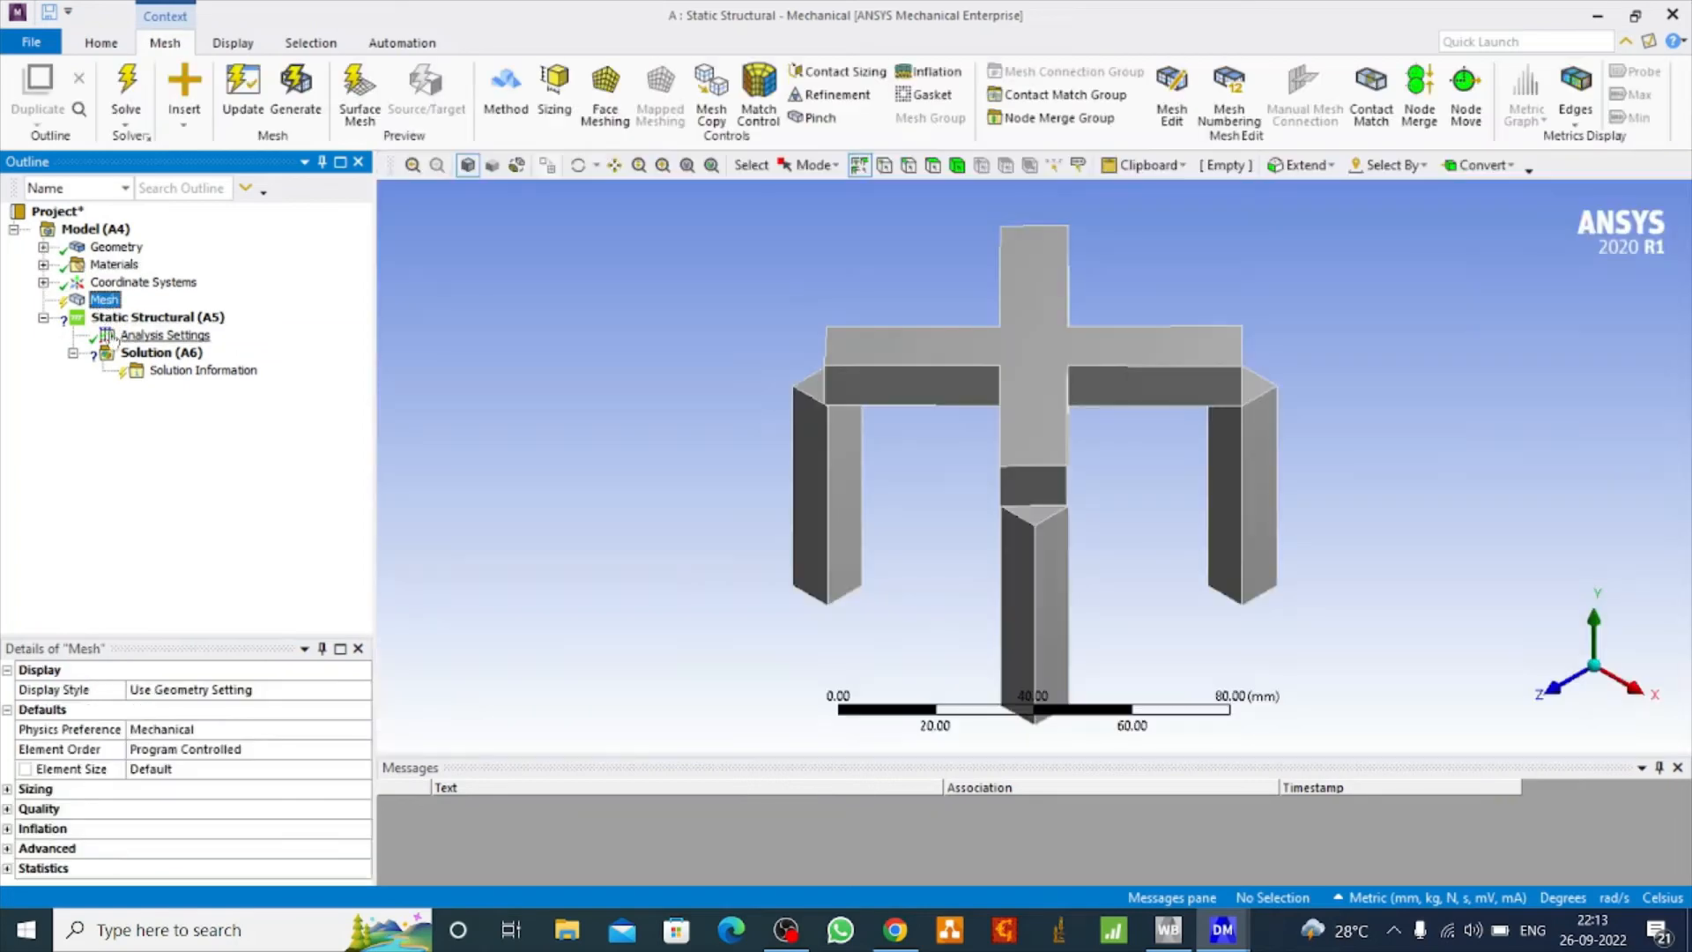
click(295, 89)
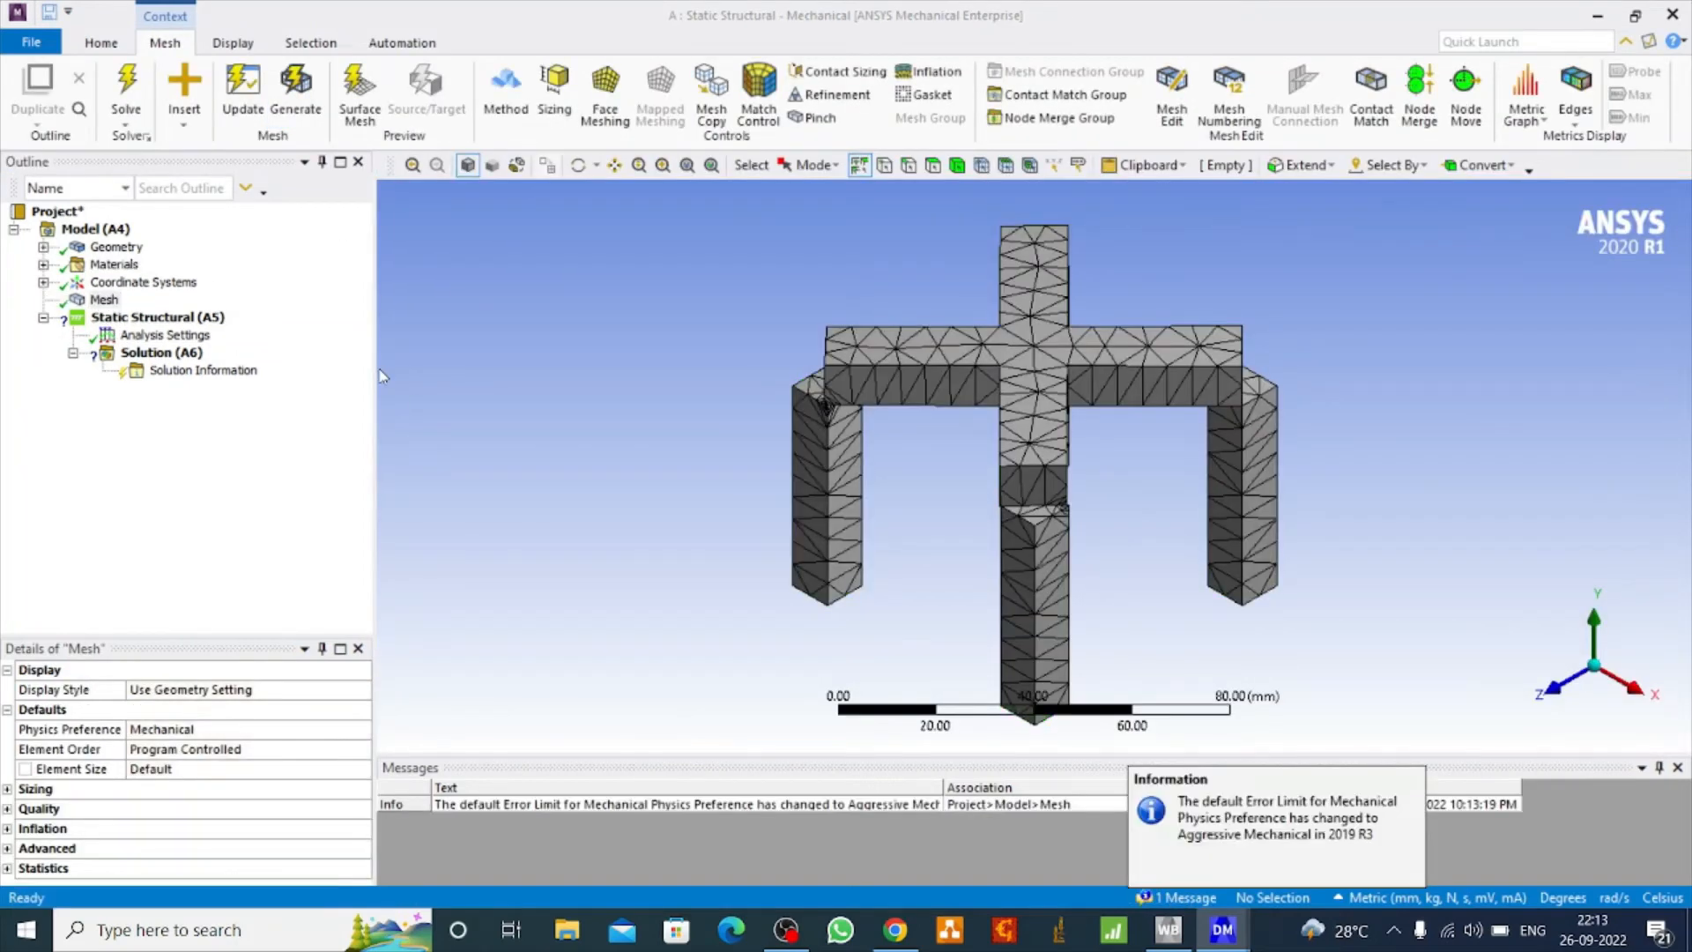
Insert a mesh sizing on the whole body with a 3 mm element size and regenerate the mesh.
right_click(103, 300)
mouse_move(264, 314)
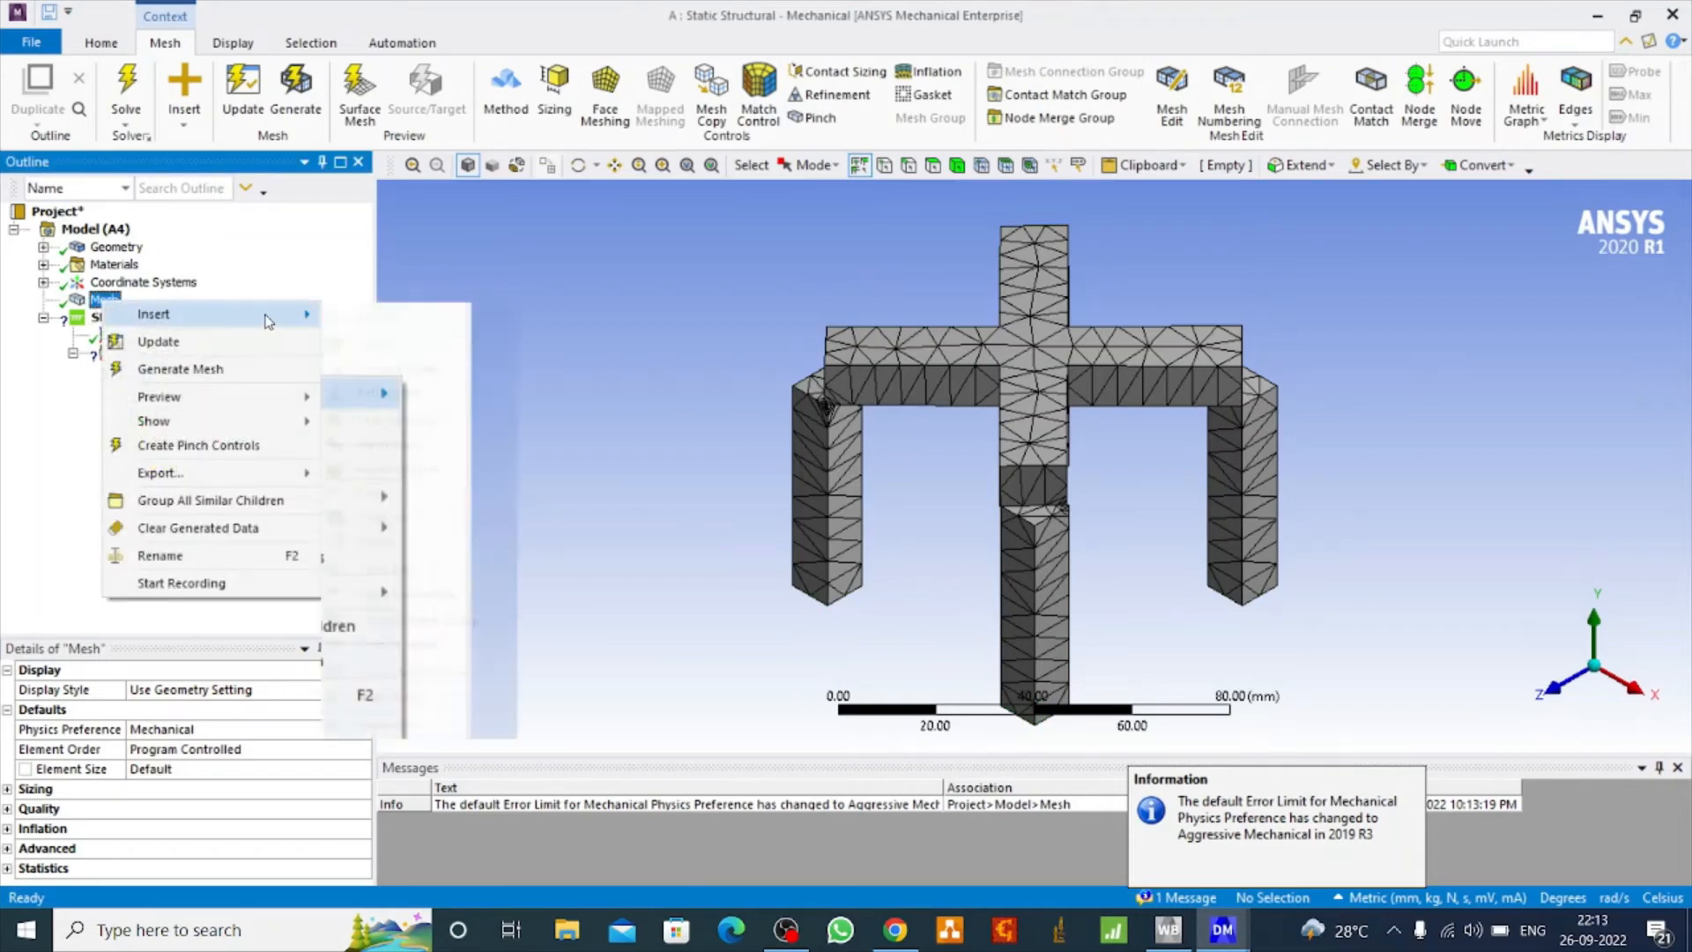
click(370, 344)
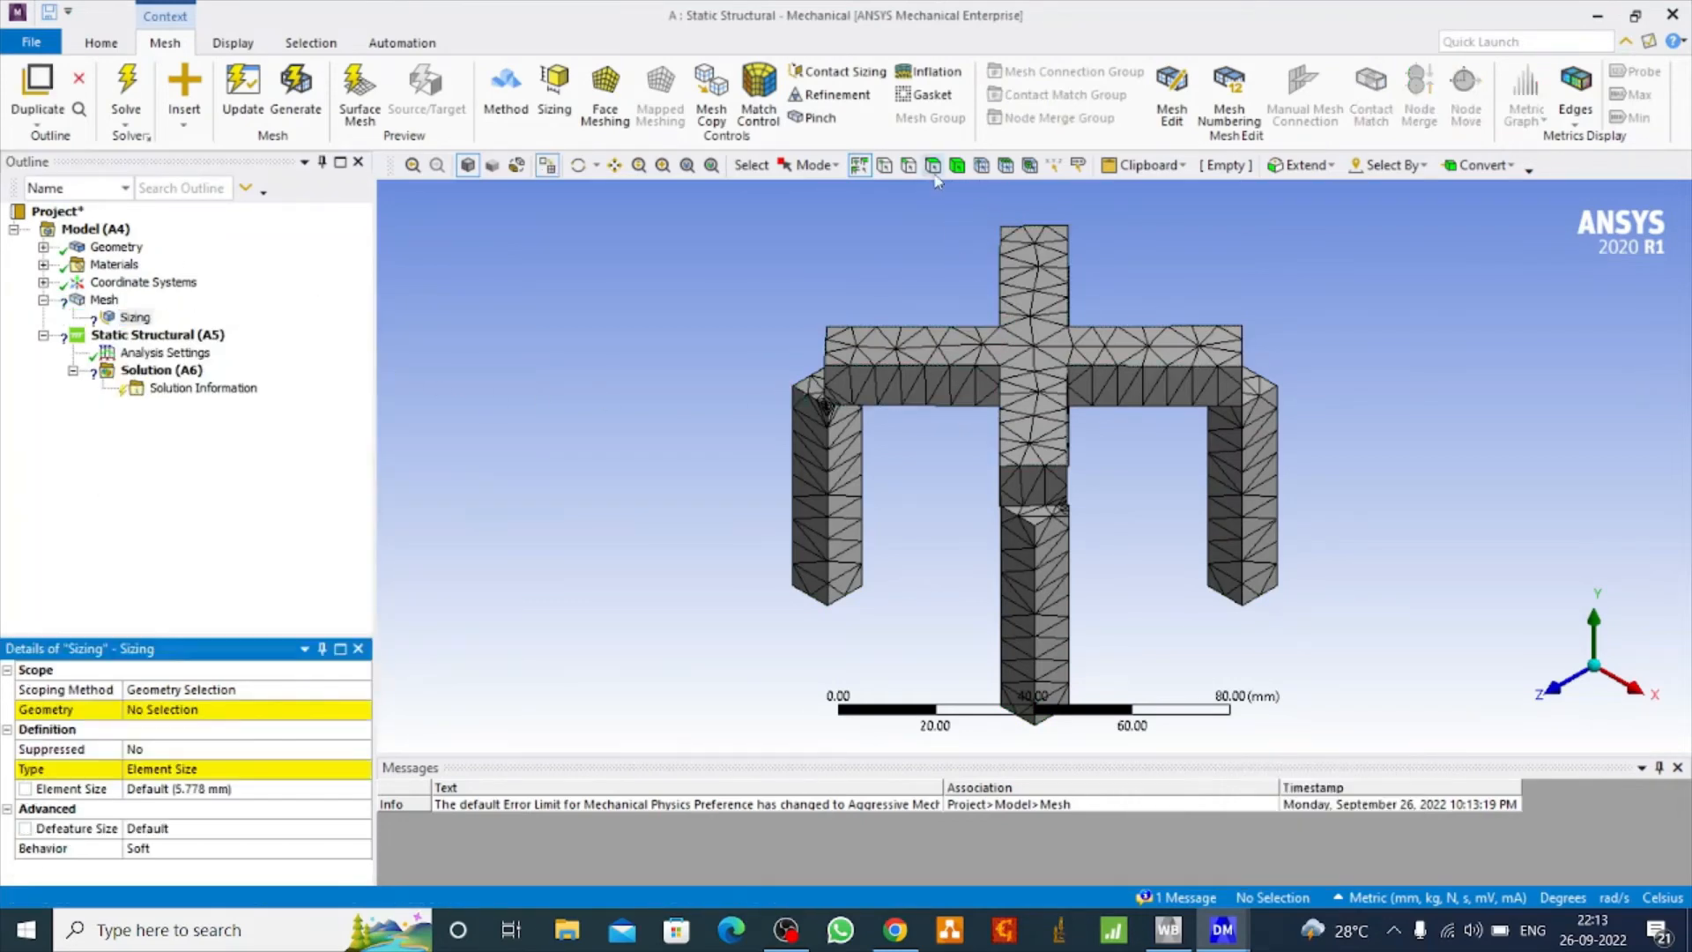
click(1040, 401)
click(161, 709)
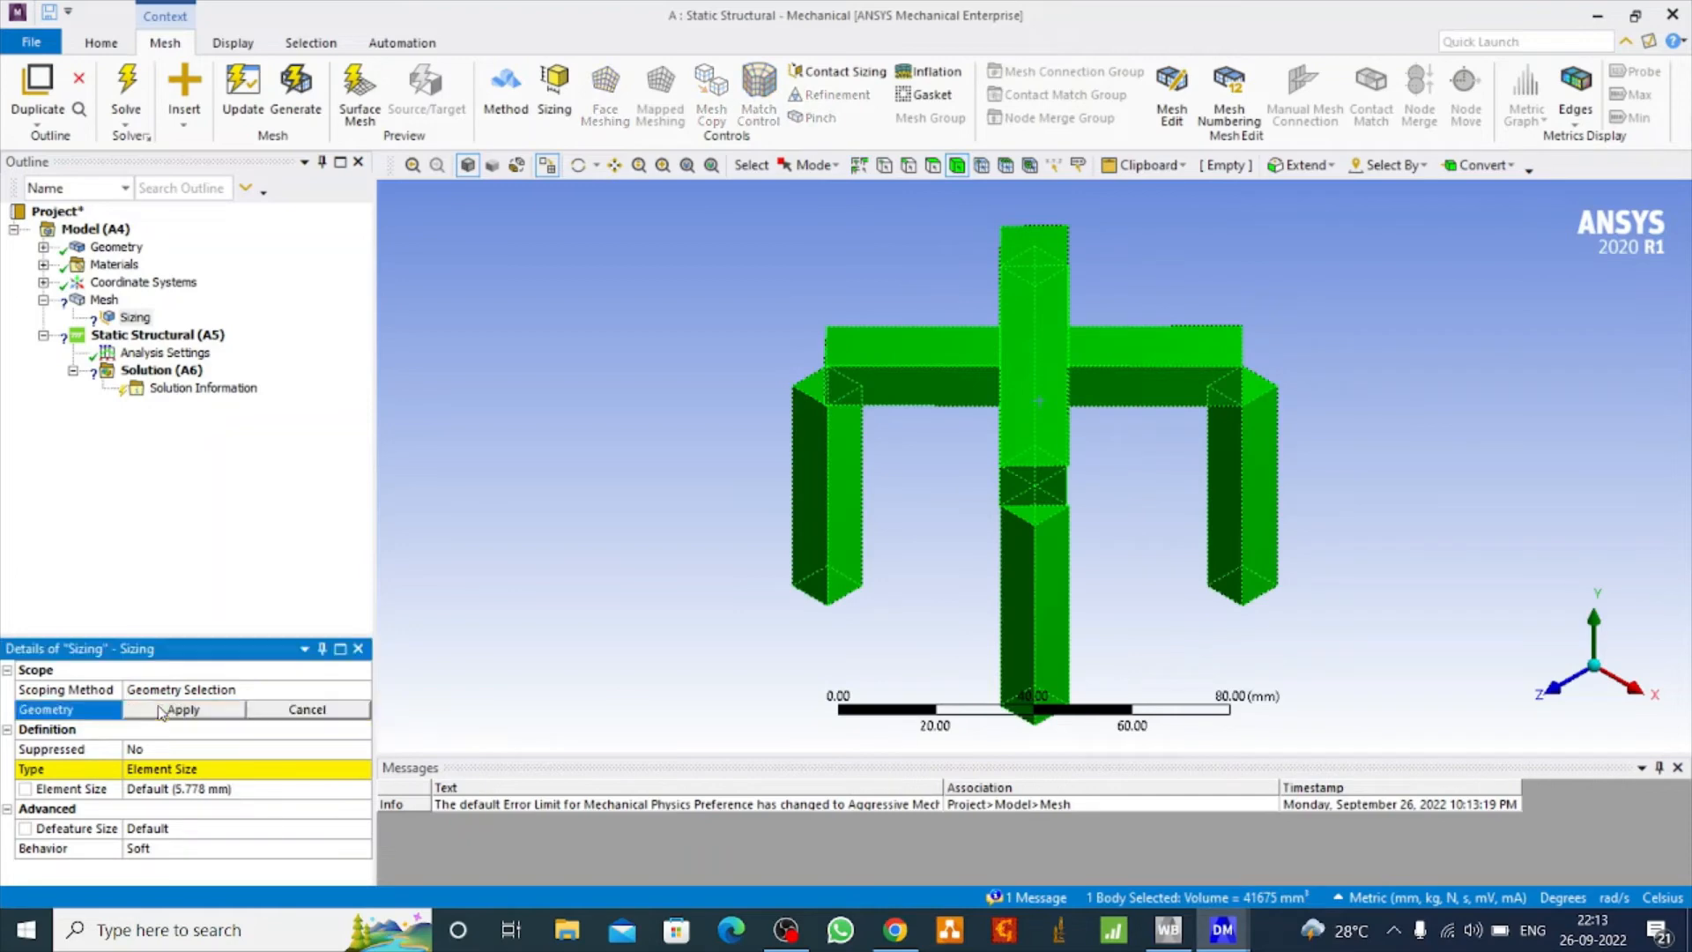
click(164, 716)
click(189, 787)
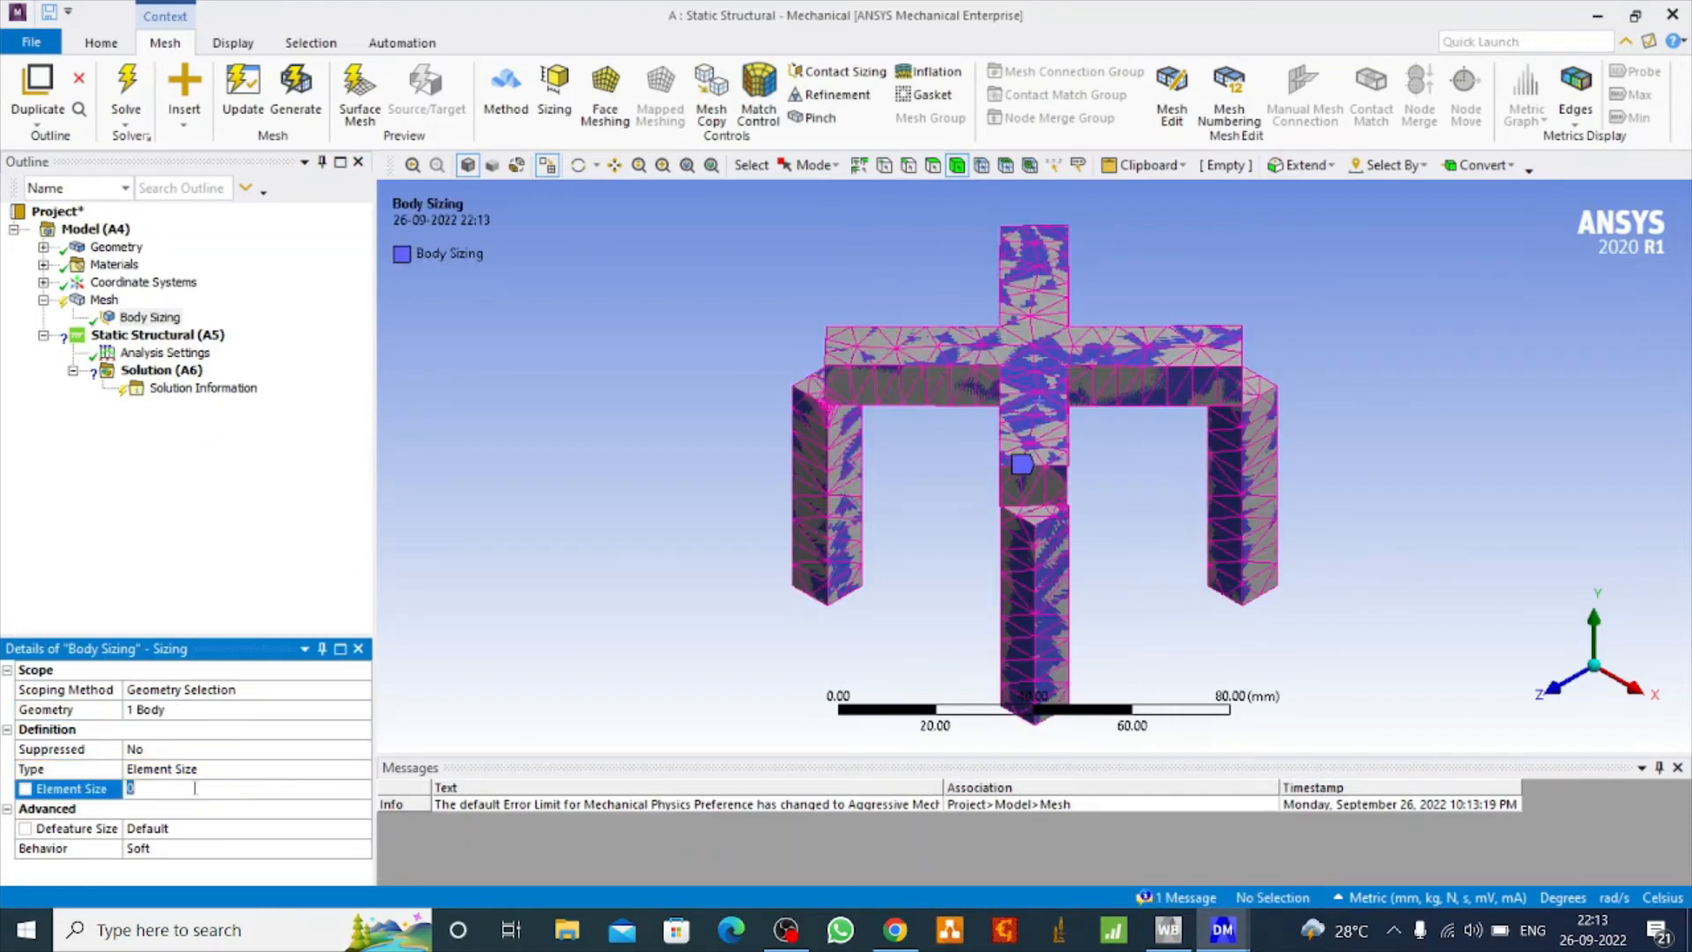
text(3)
key(Return)
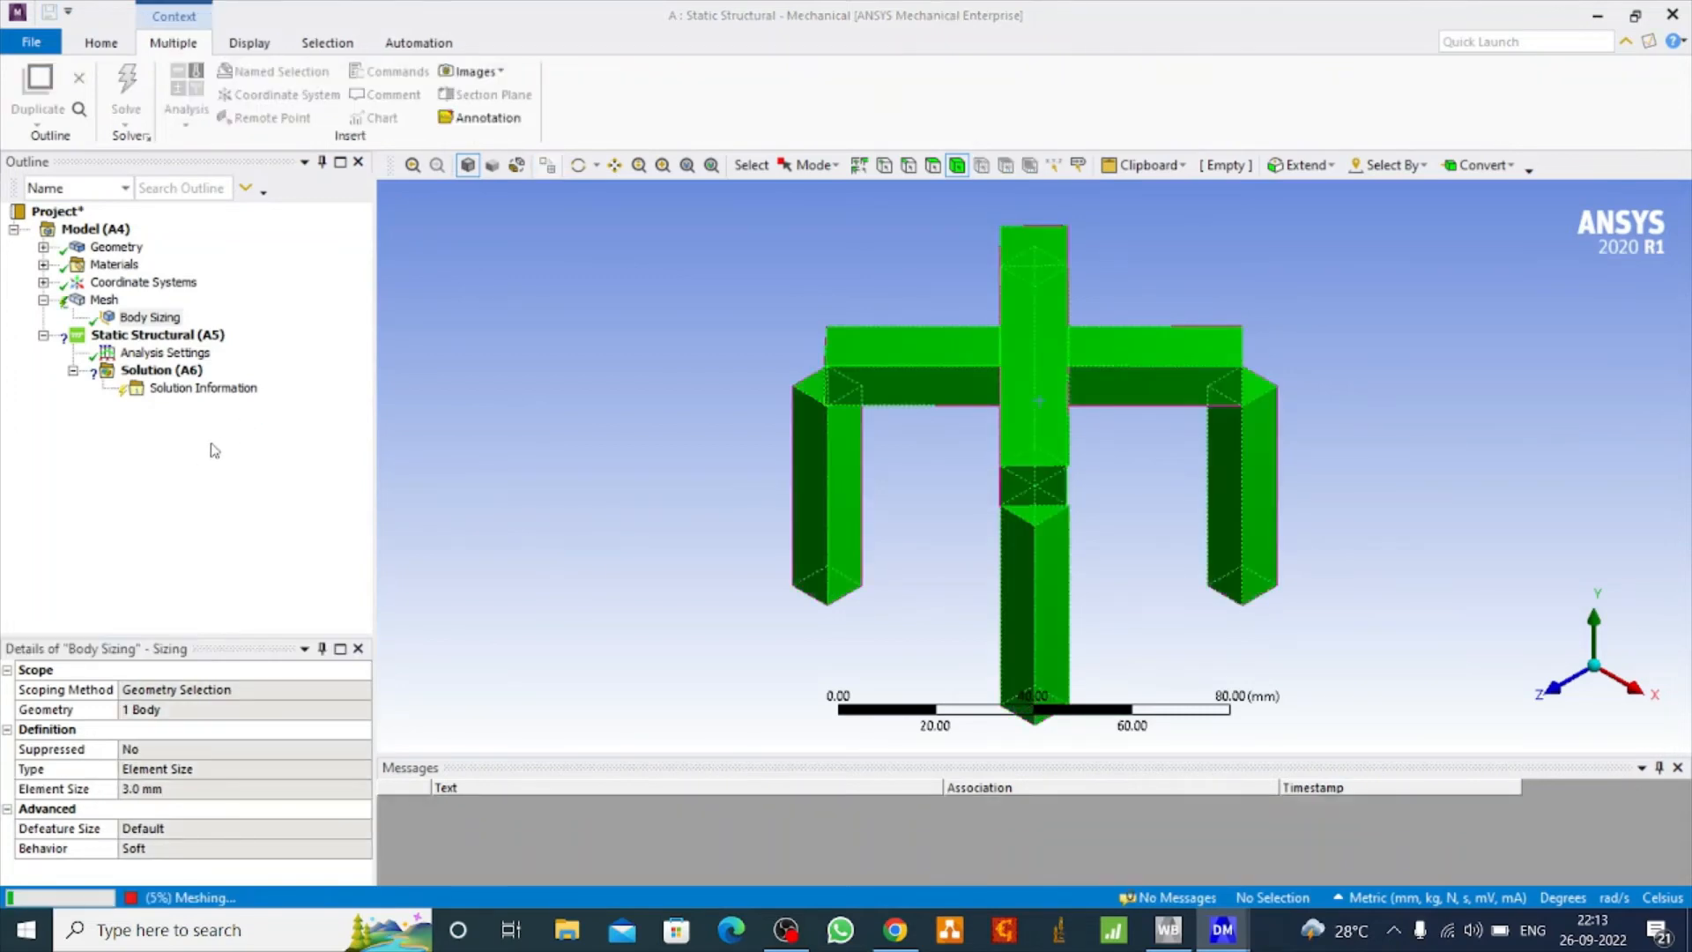
Add a Fixed Support to the bottom faces of all four legs.
right_click(187, 340)
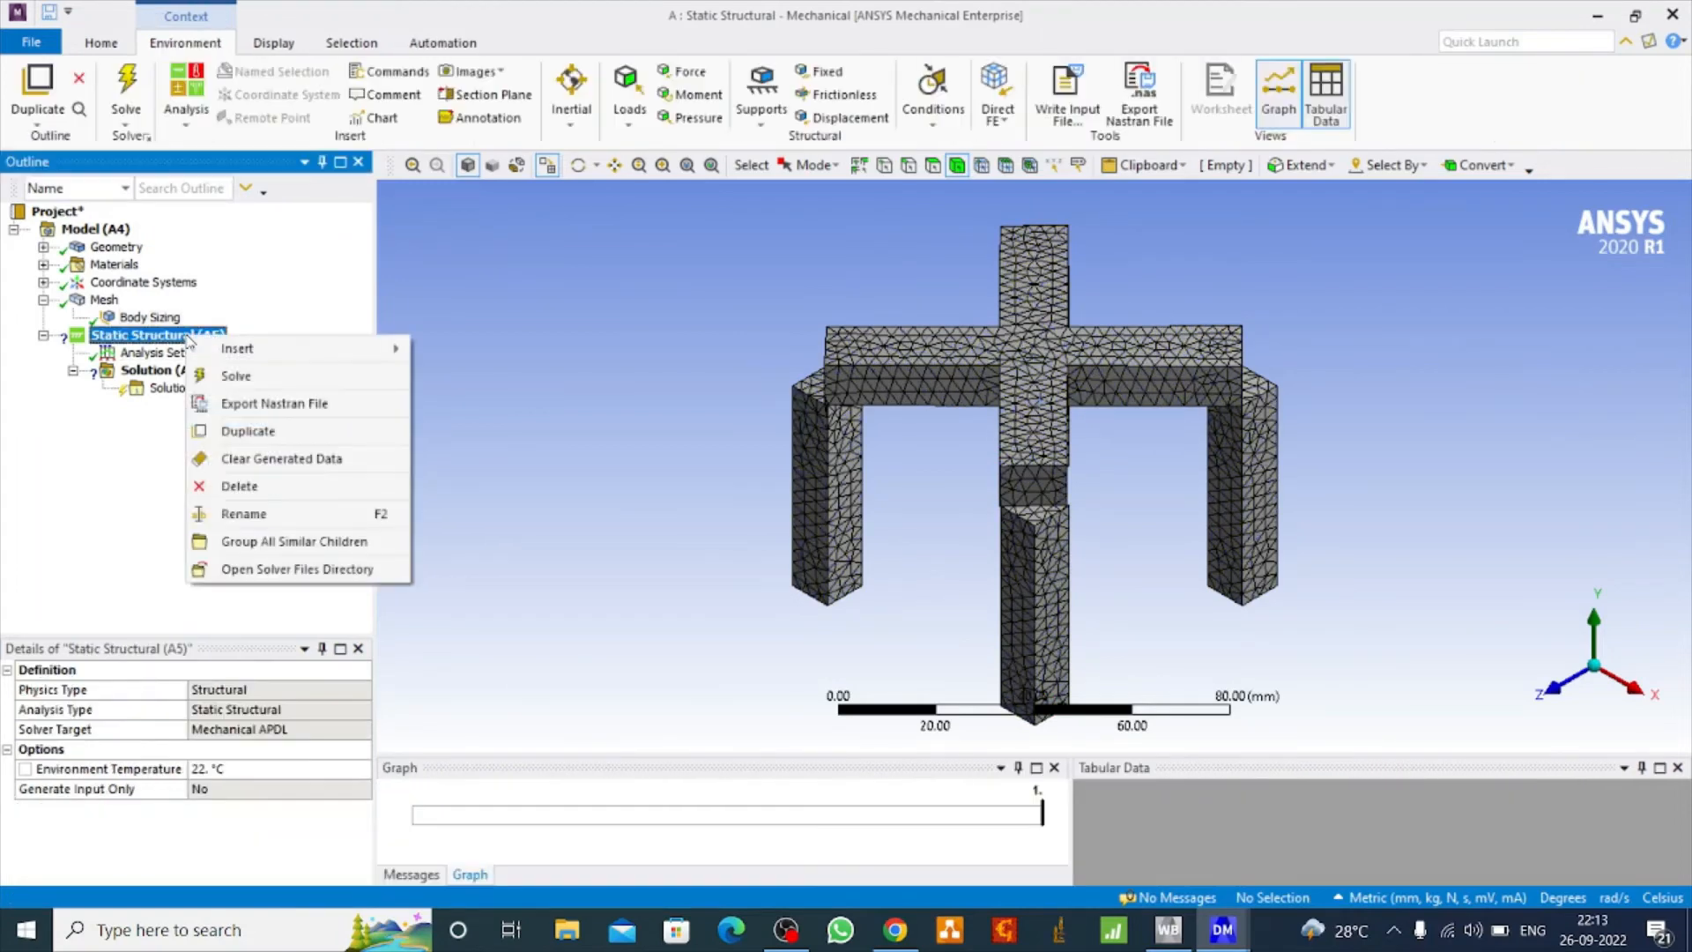
mouse_move(325, 351)
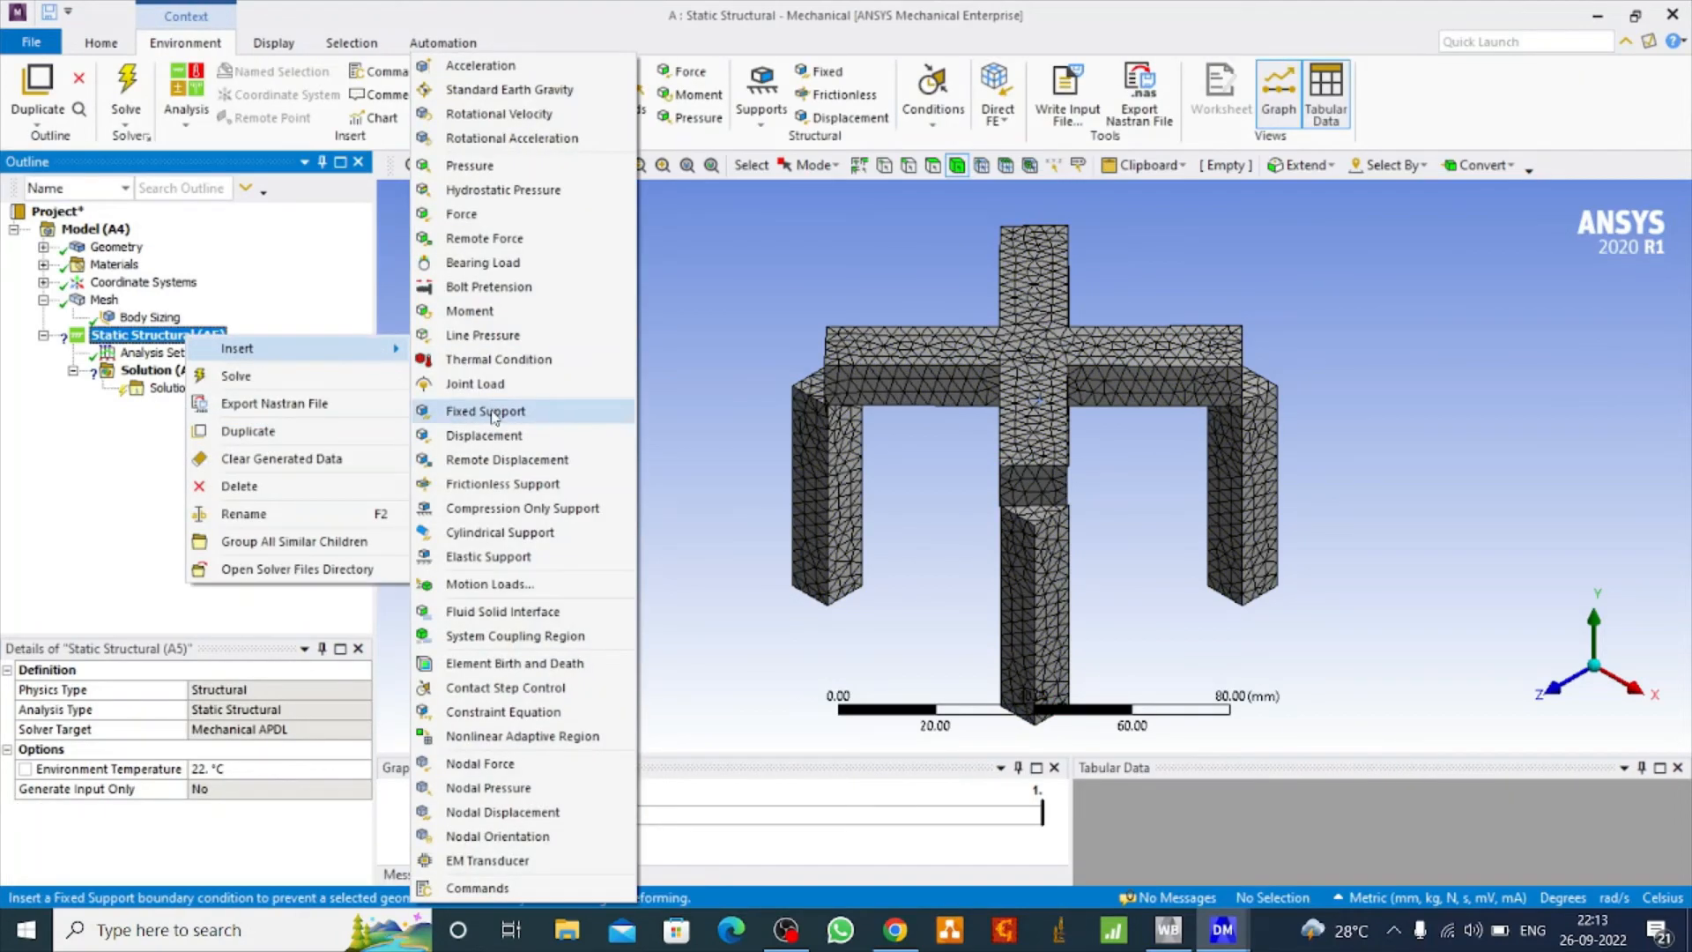
click(493, 411)
click(577, 165)
mouse_move(656, 284)
mouse_down()
mouse_move(660, 381)
mouse_move(645, 303)
mouse_up()
click(932, 165)
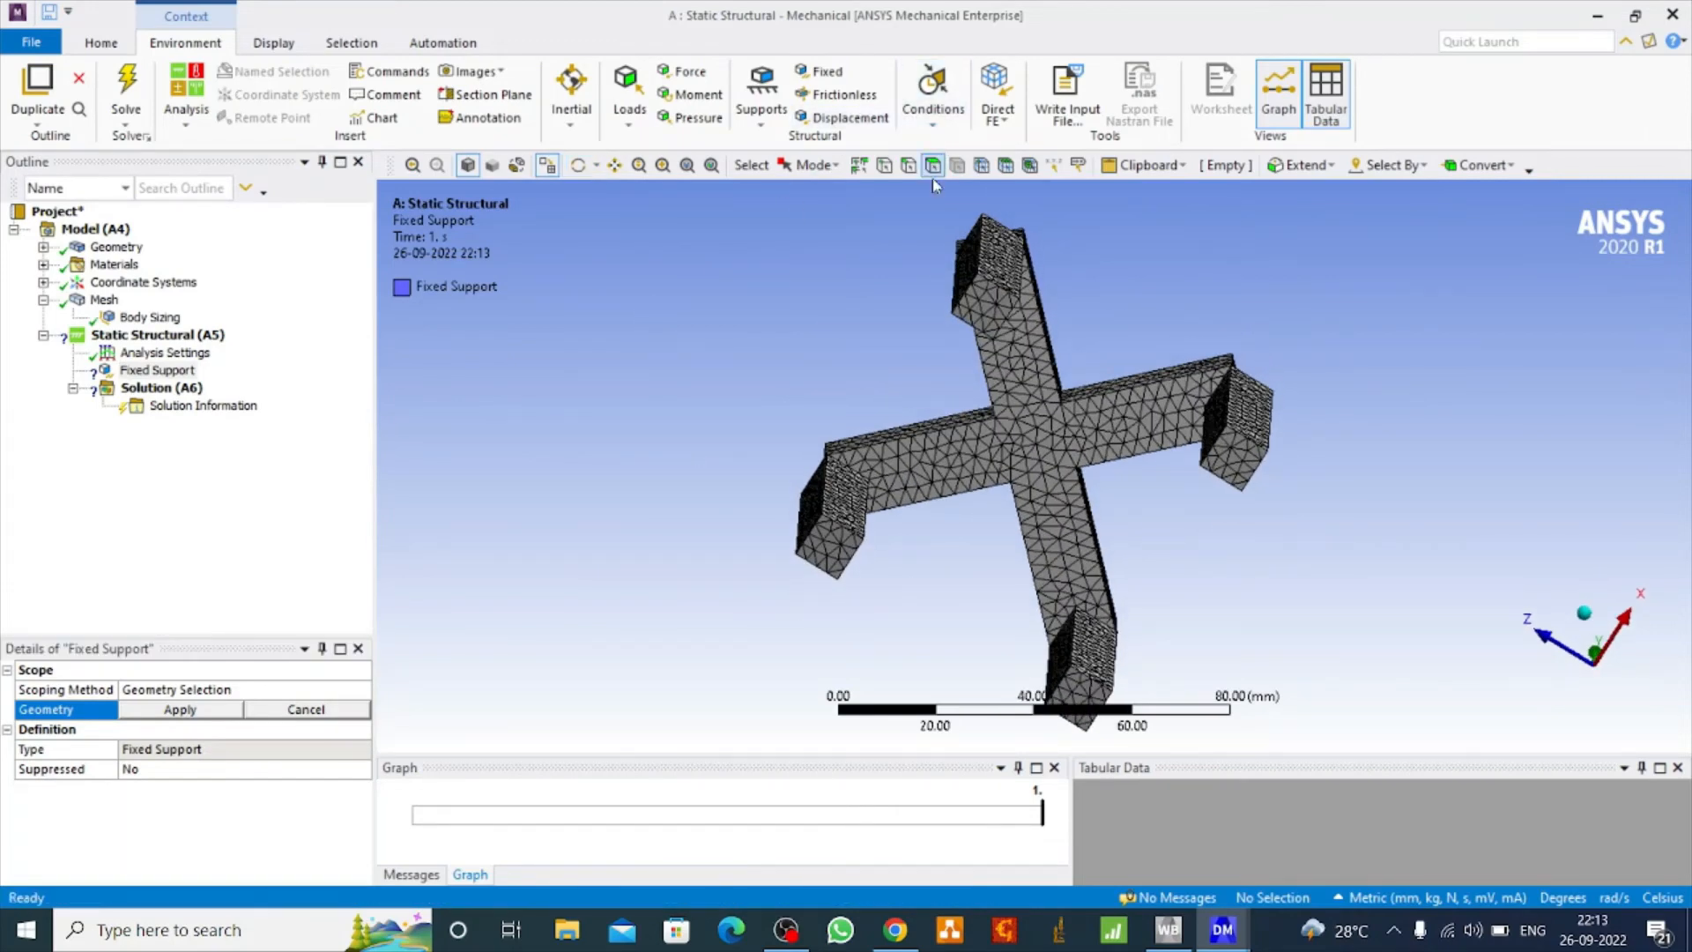
click(985, 304)
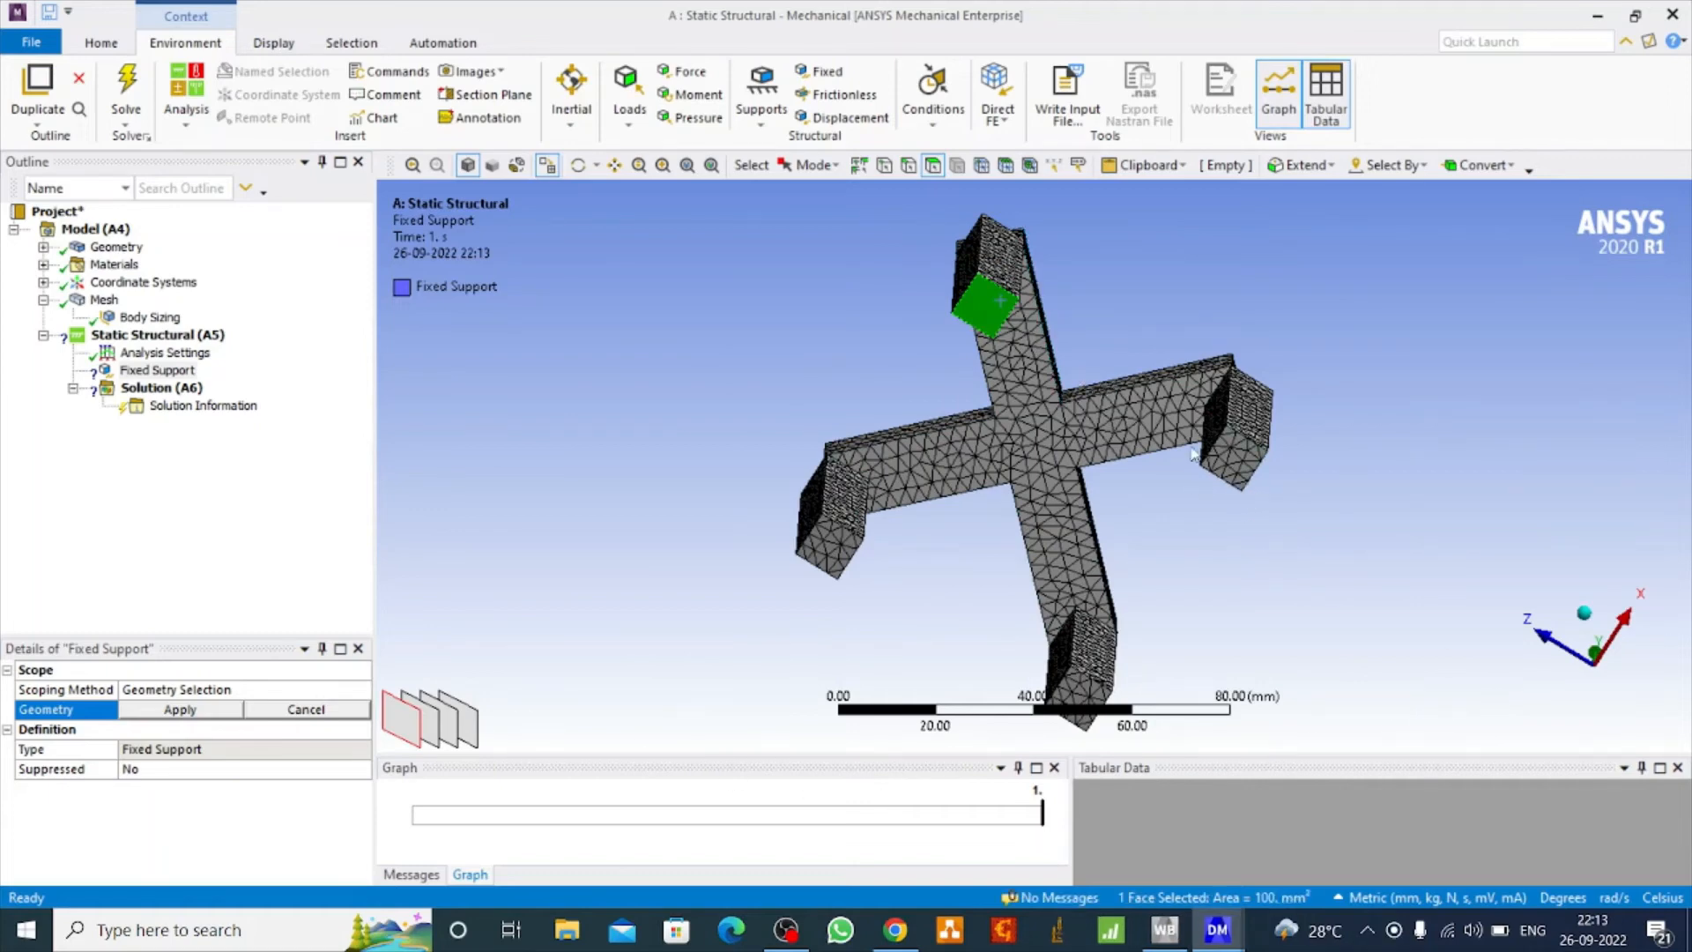
ctrl+click(1232, 451)
ctrl+click(1080, 696)
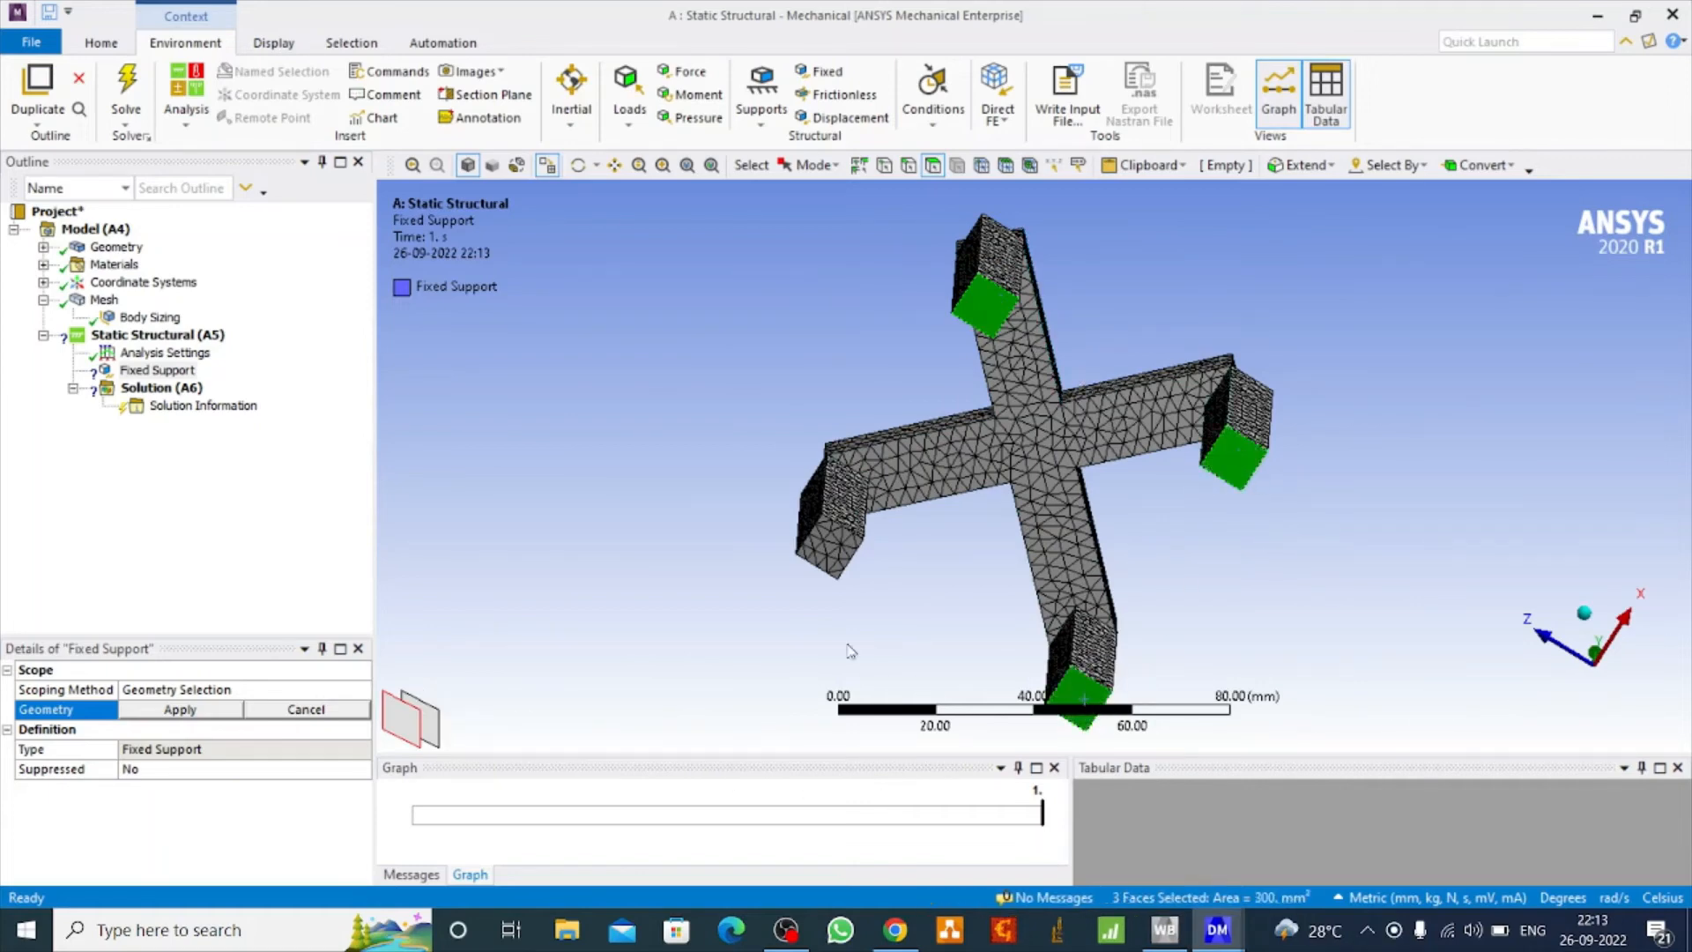
ctrl+click(823, 555)
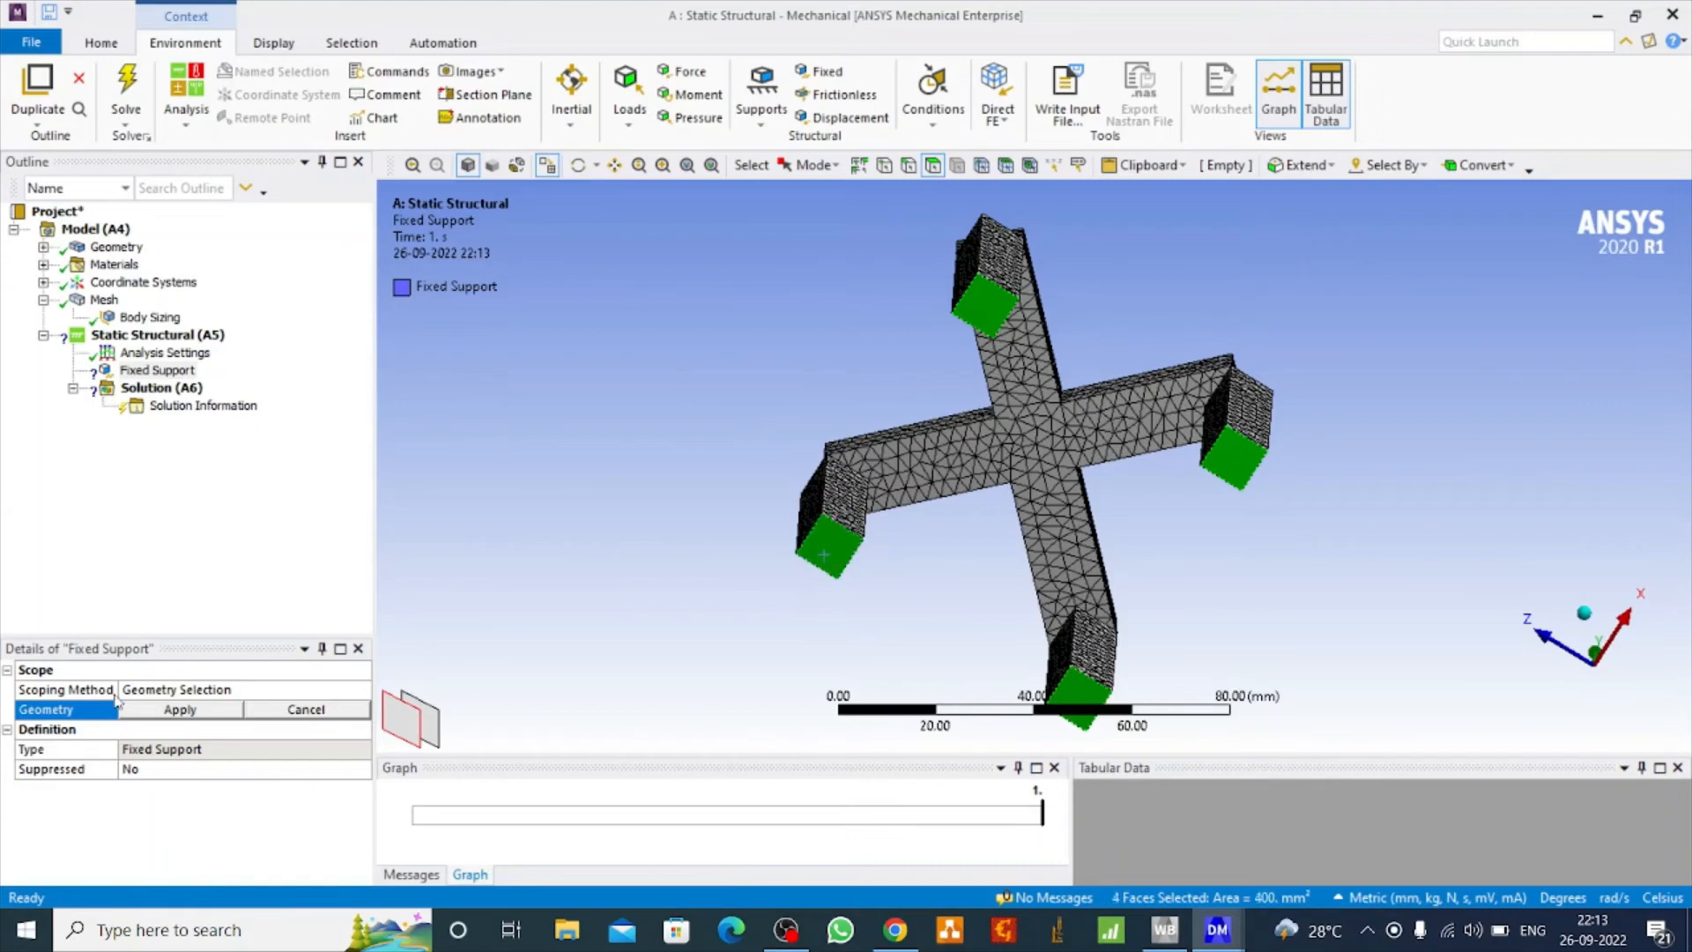
click(157, 712)
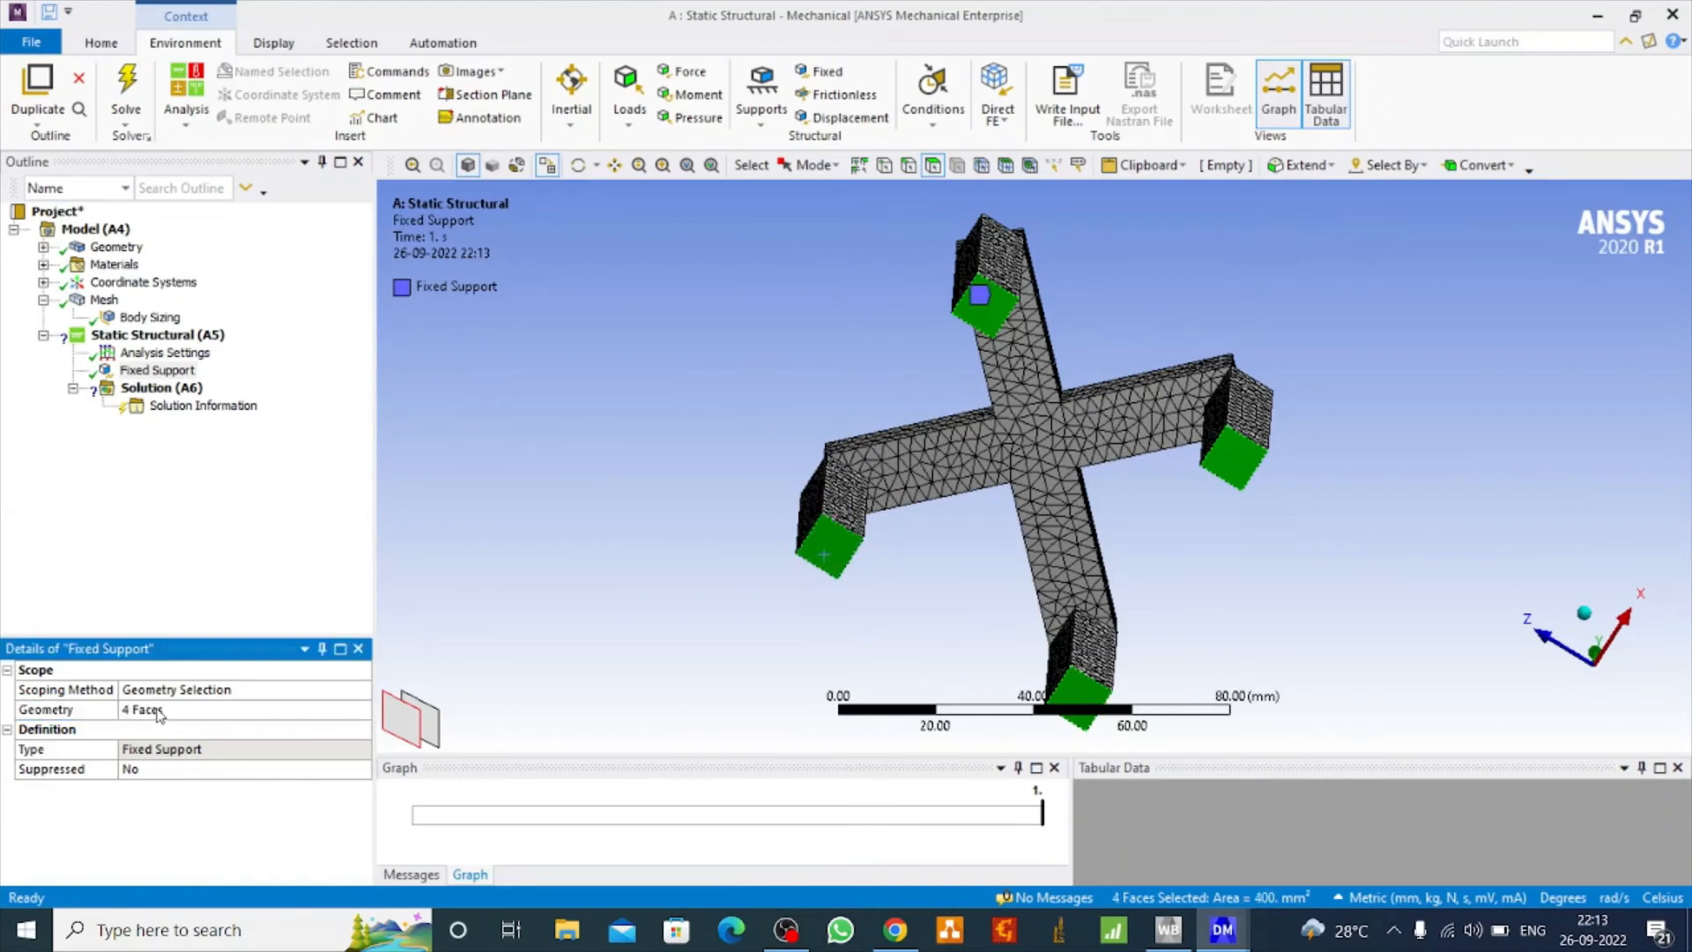
Insert a Pressure load and scope it to the cross-shaped top face of the diagonal beams.
click(577, 166)
drag(796, 263, 772, 490)
right_click(187, 335)
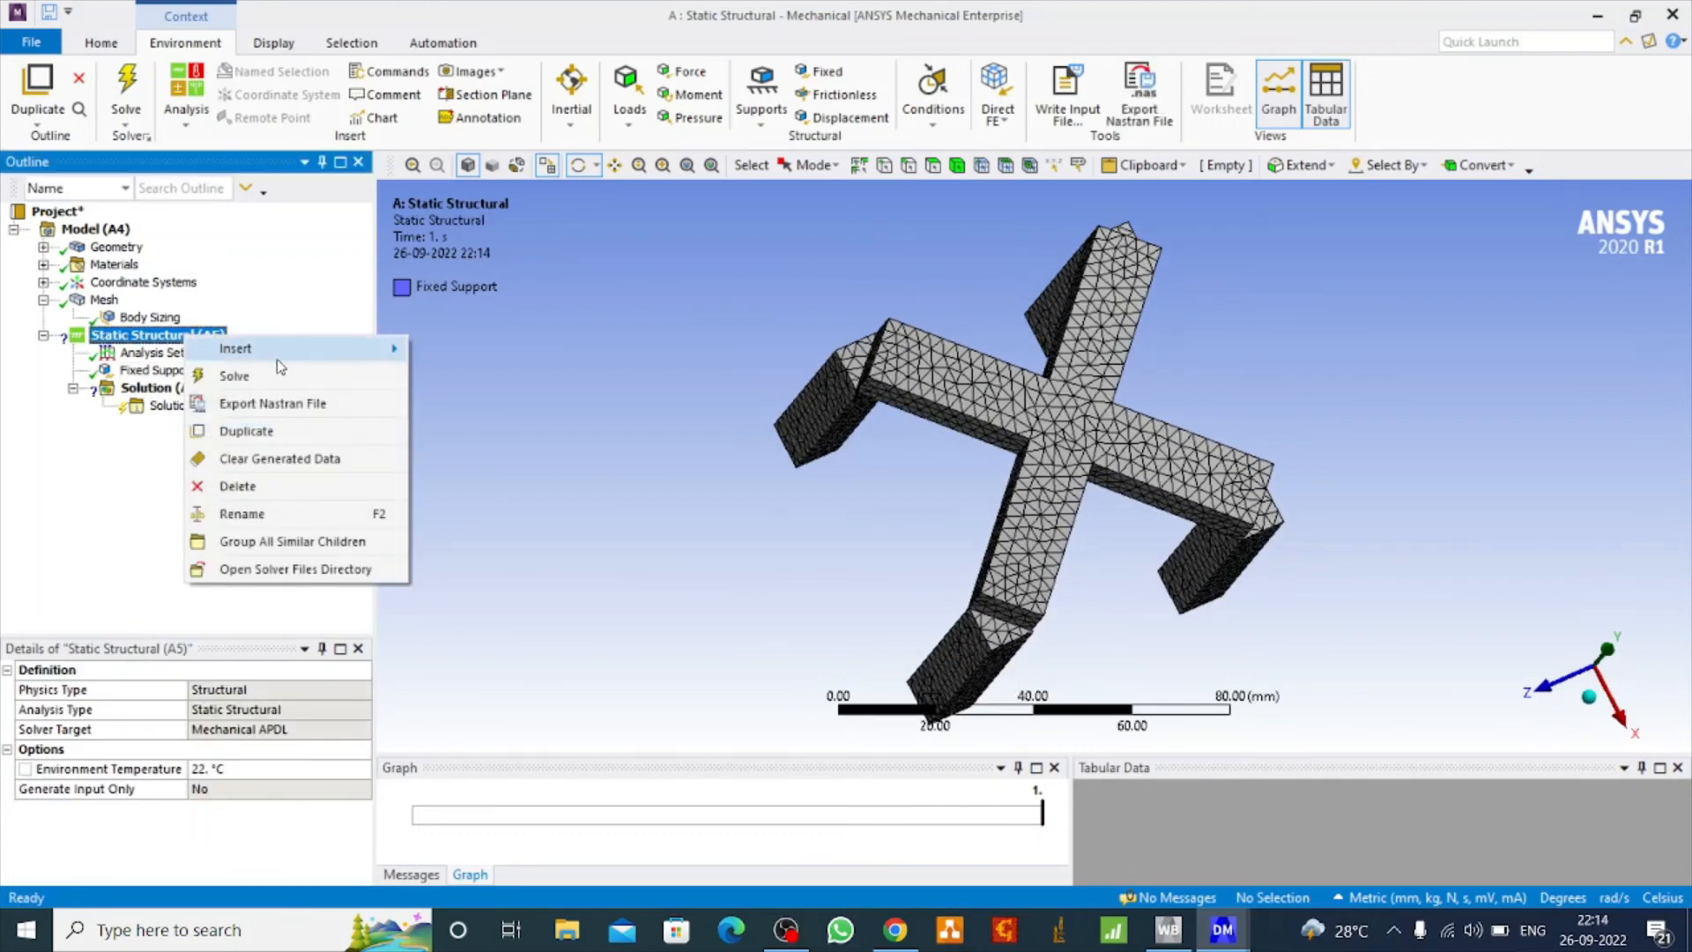
mouse_move(278, 360)
click(486, 173)
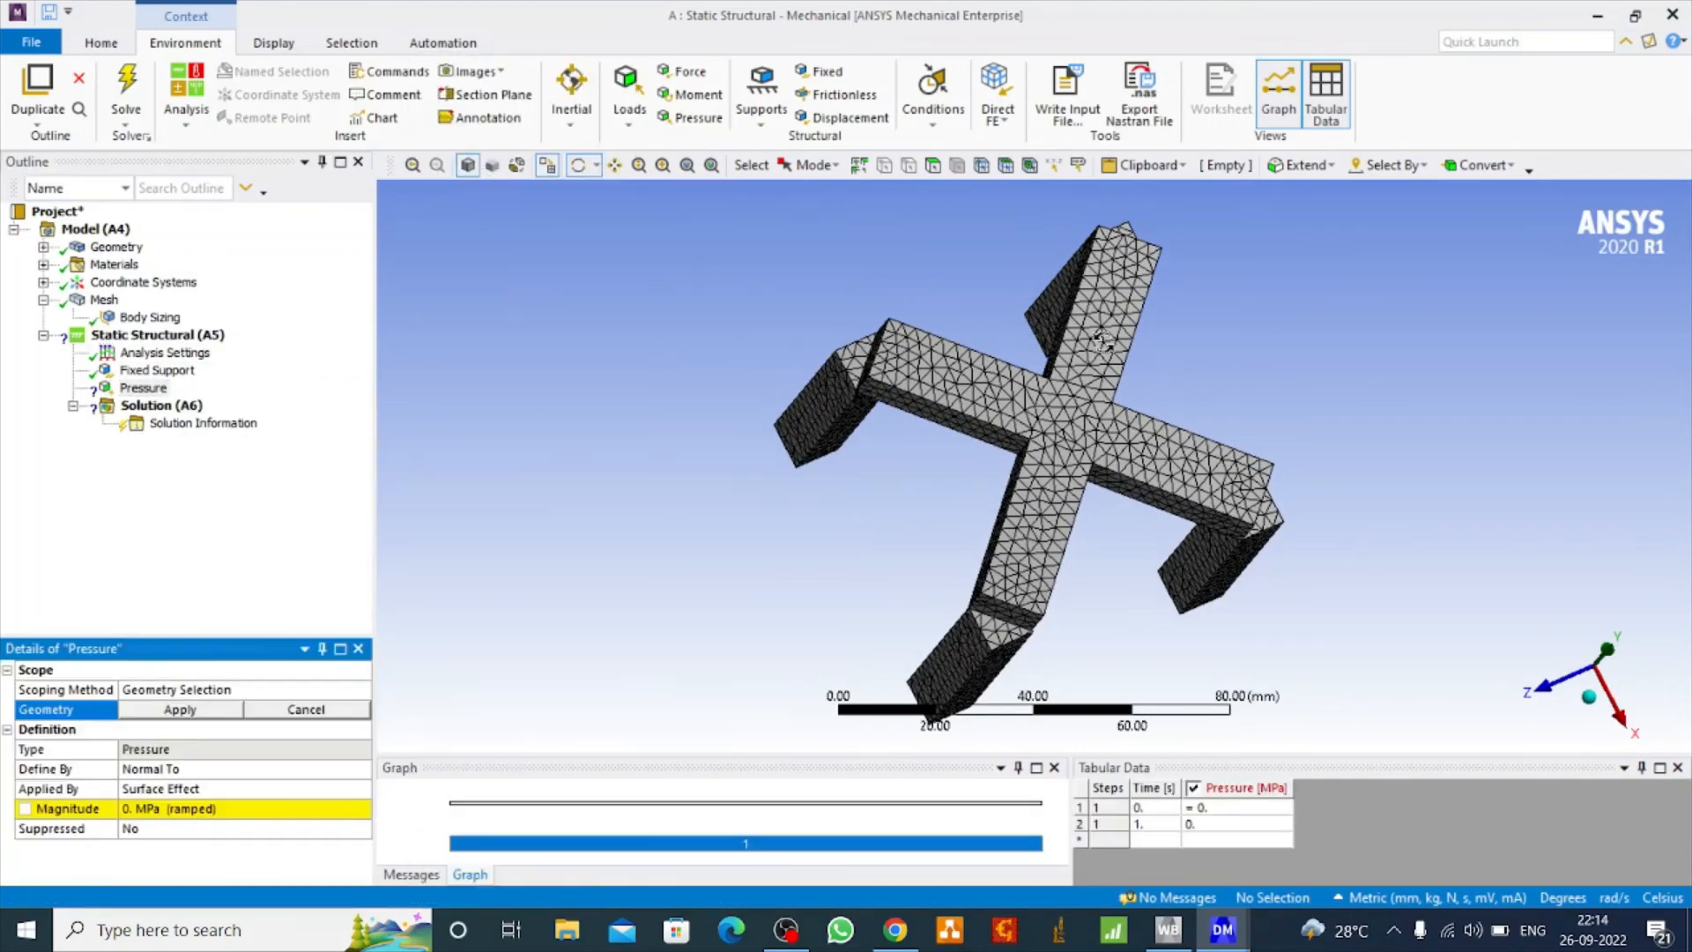
click(932, 166)
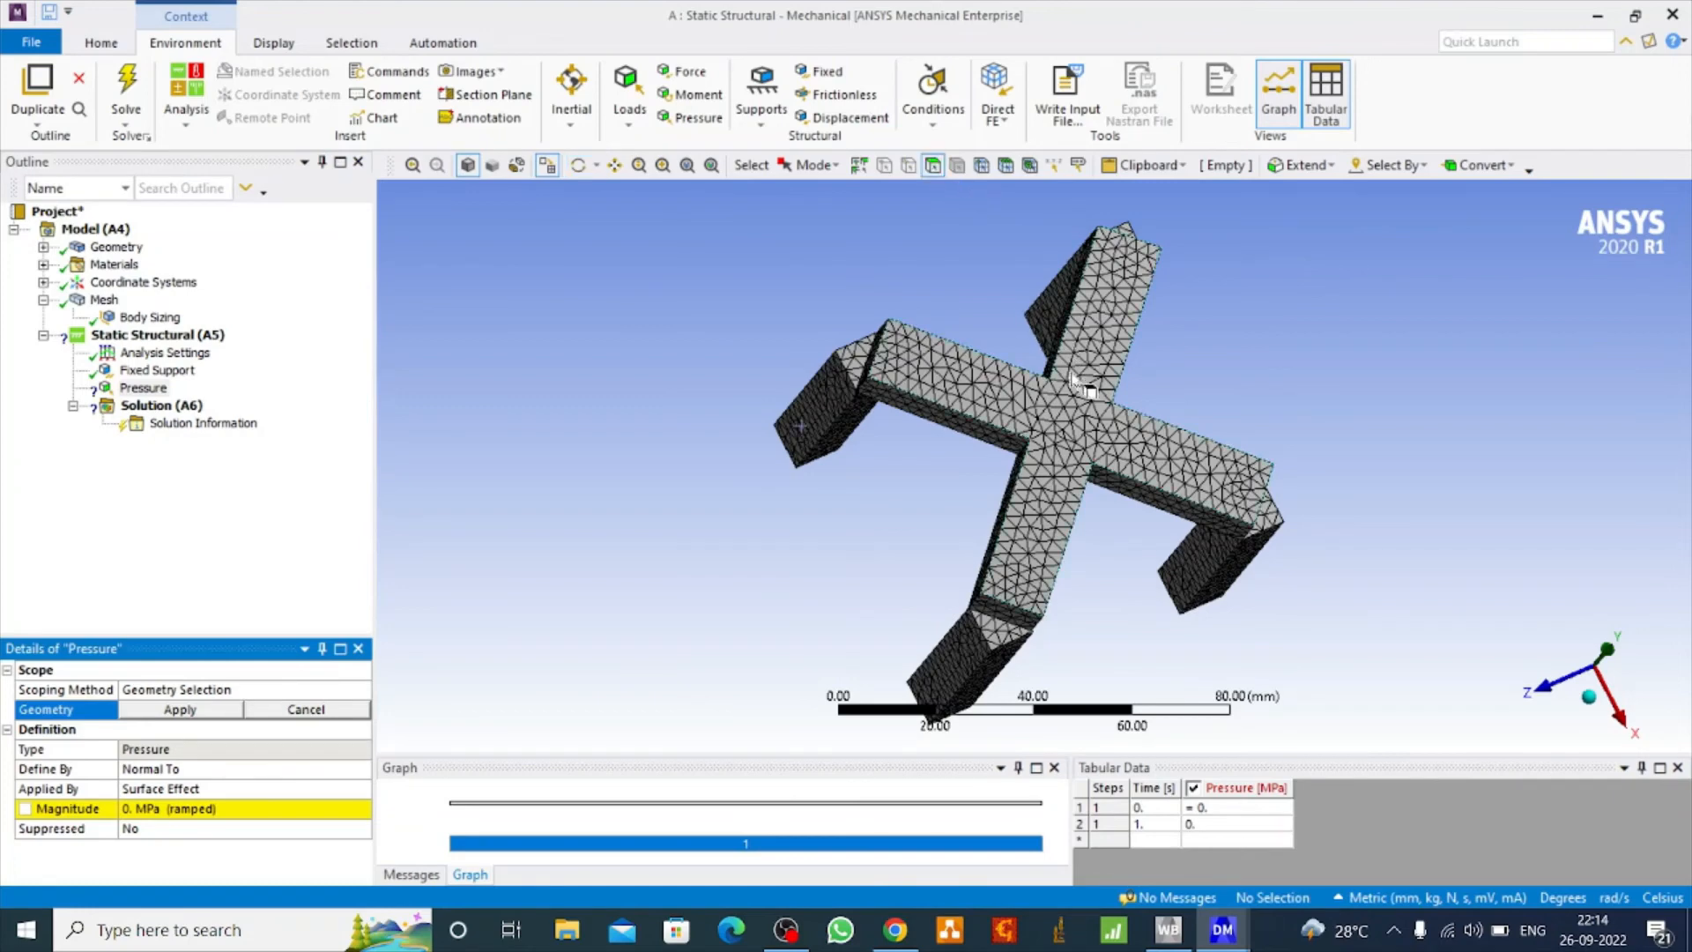
click(1066, 404)
click(180, 711)
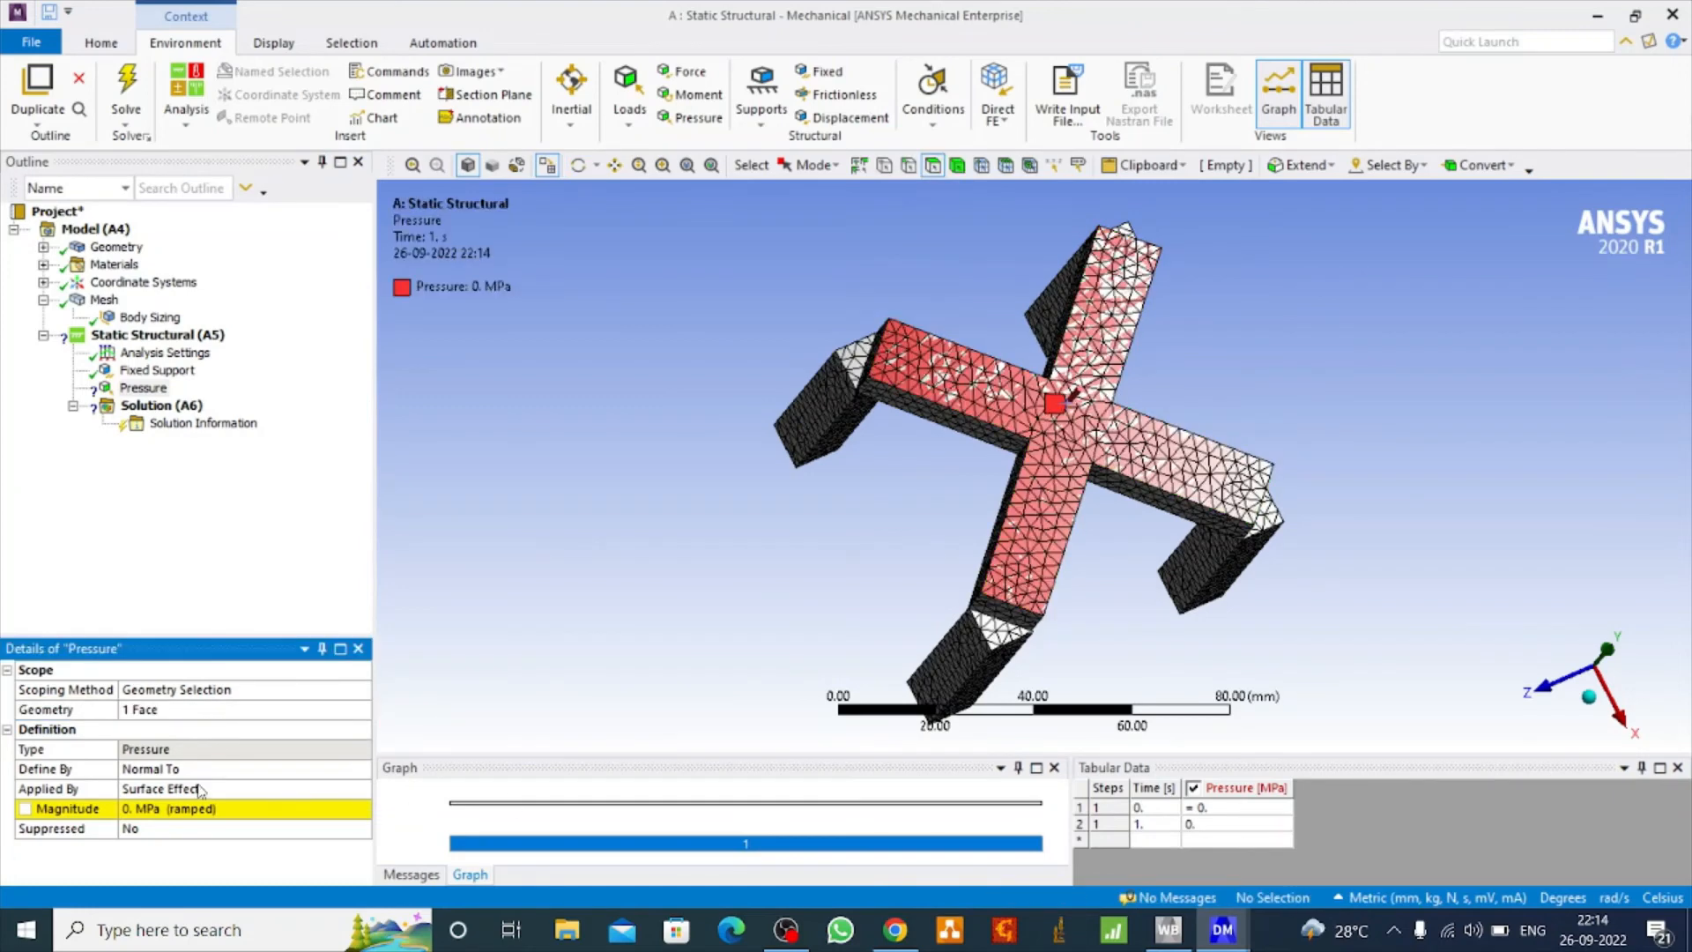
Set the magnitude of the pressure on the cross-shaped top face to 20 MPa.
click(173, 808)
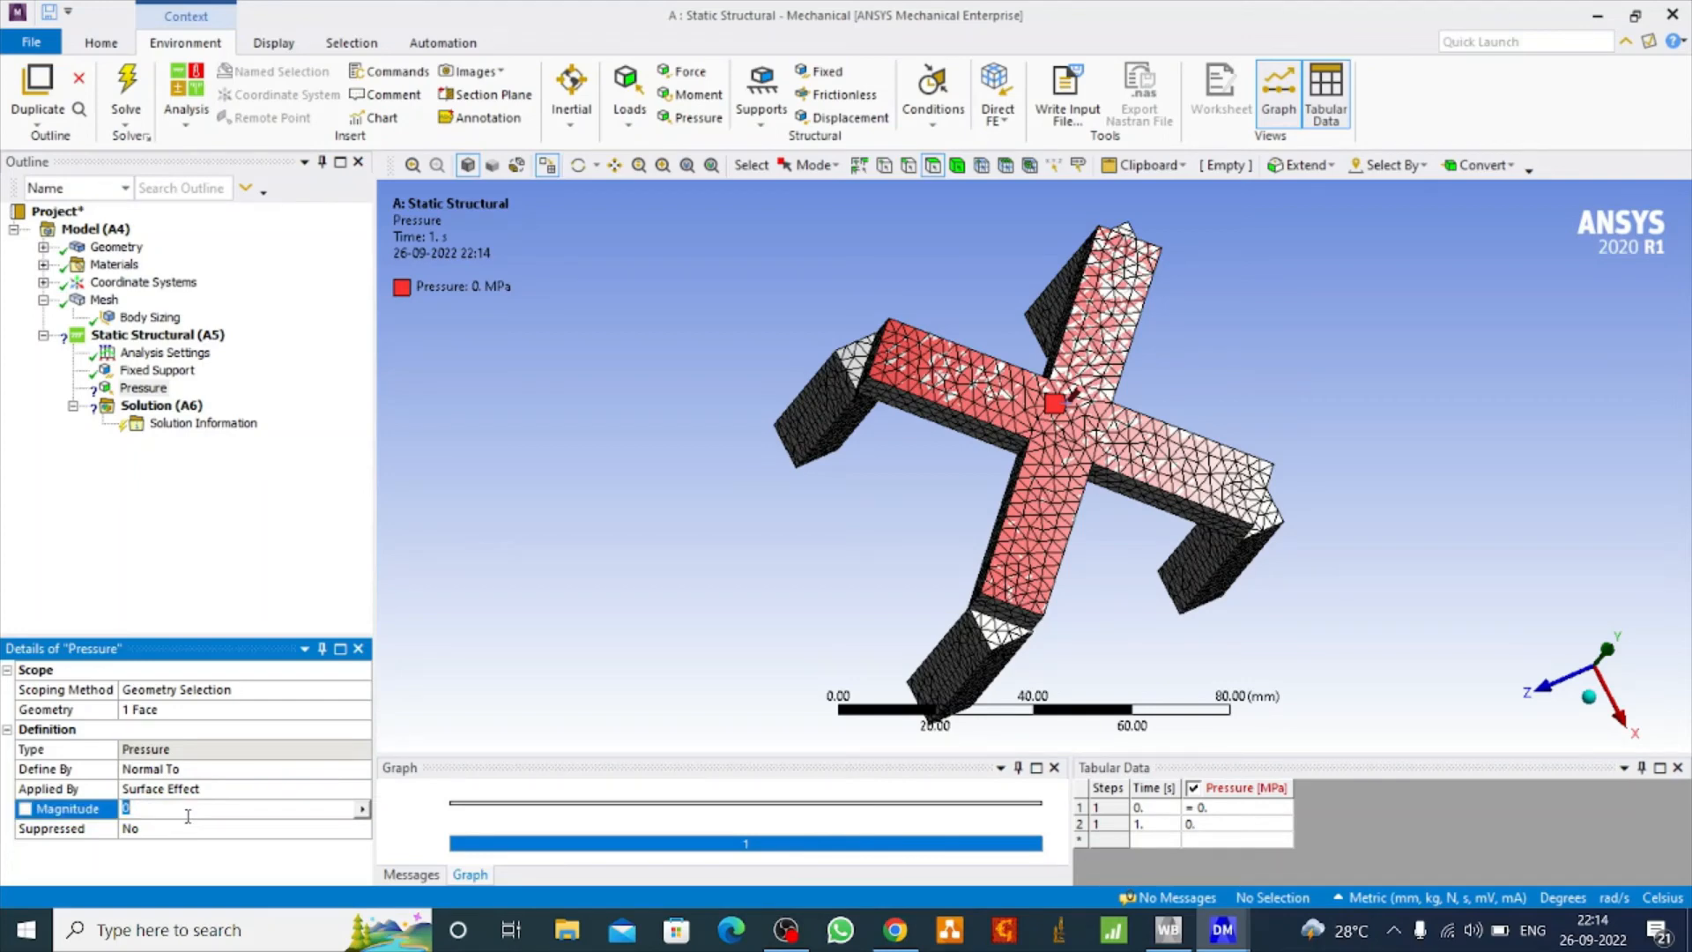
key(Return)
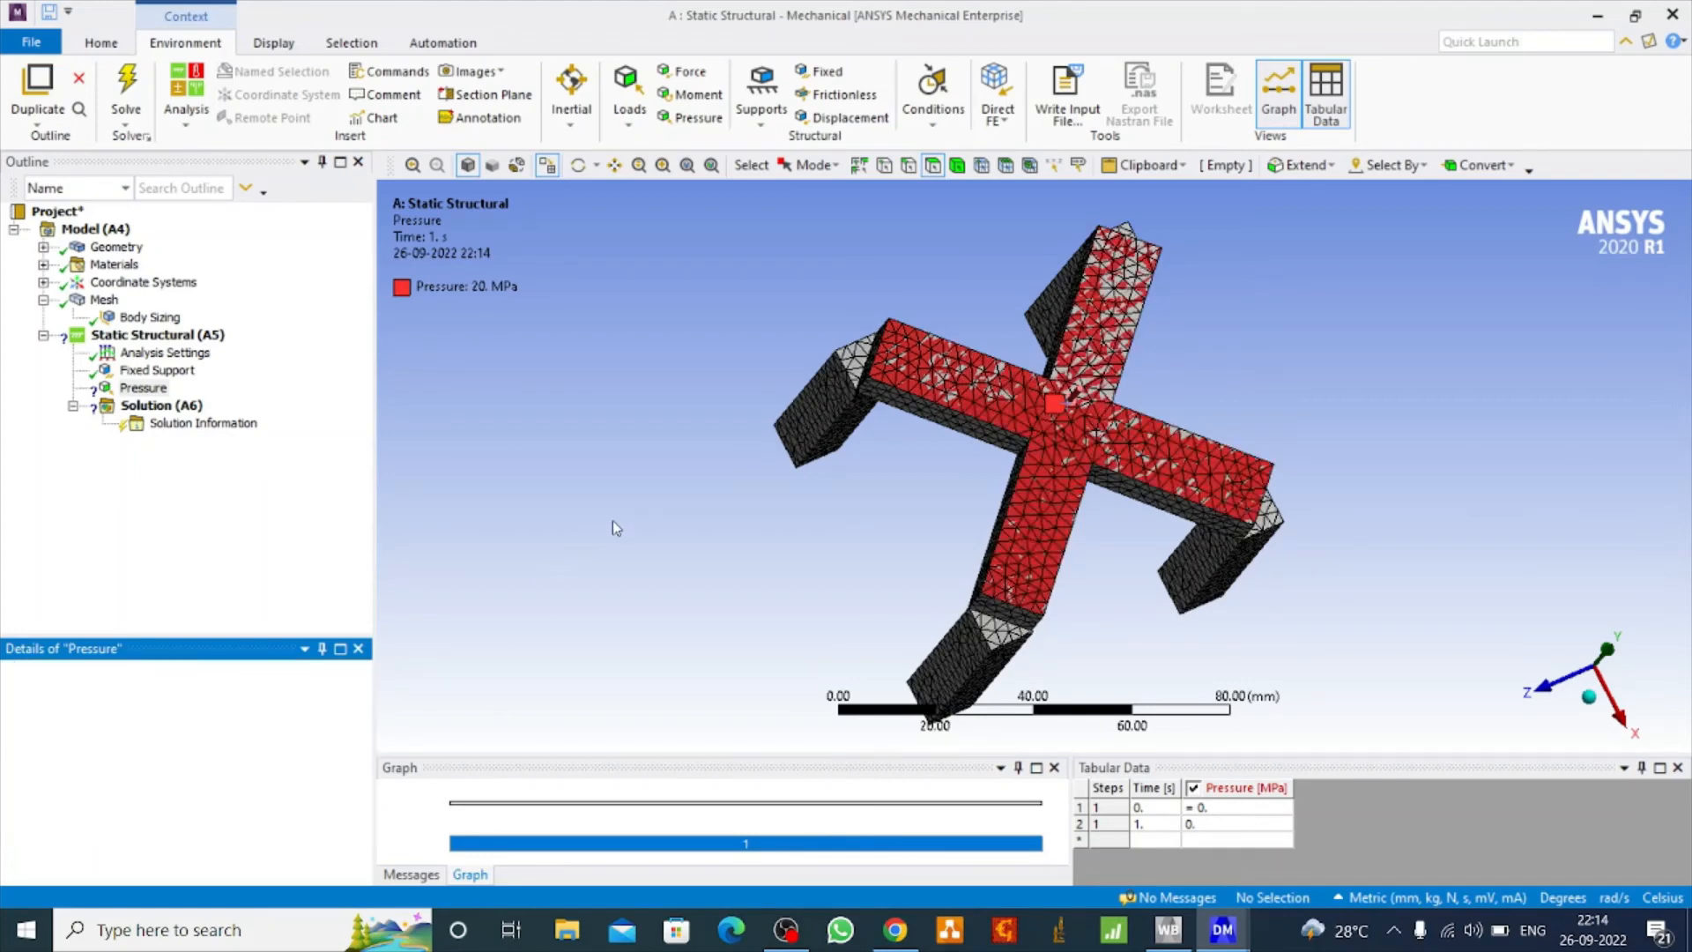
Add Total Deformation and Directional Deformation results to the solution.
click(163, 405)
click(718, 92)
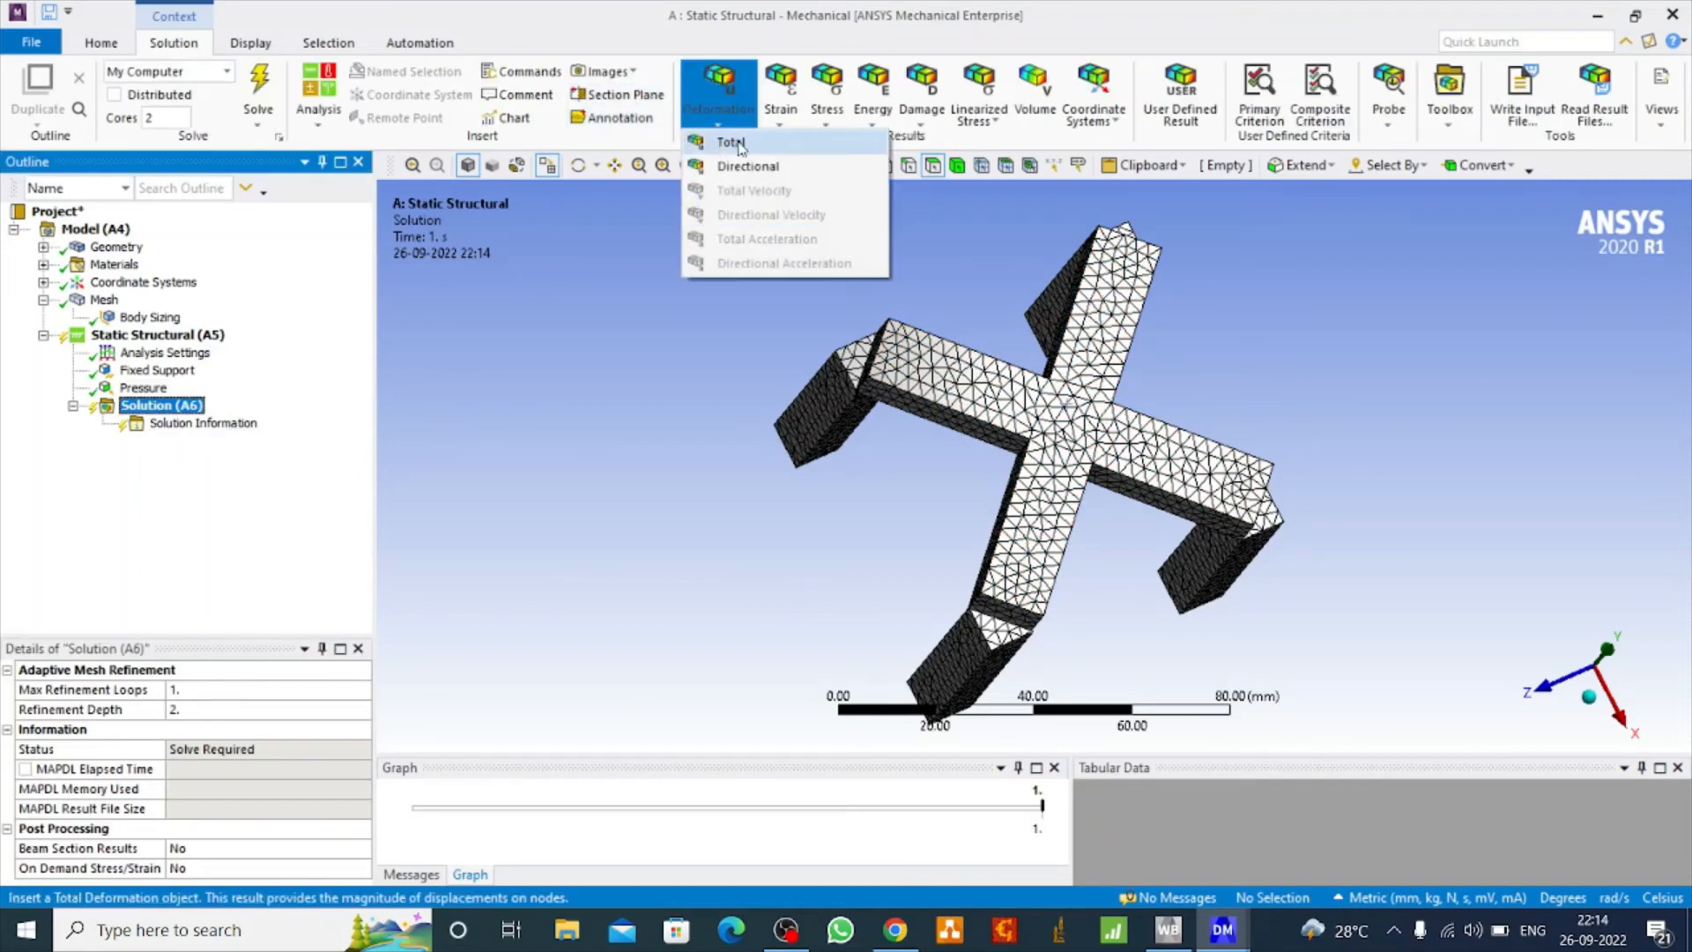
click(741, 146)
click(718, 93)
click(756, 167)
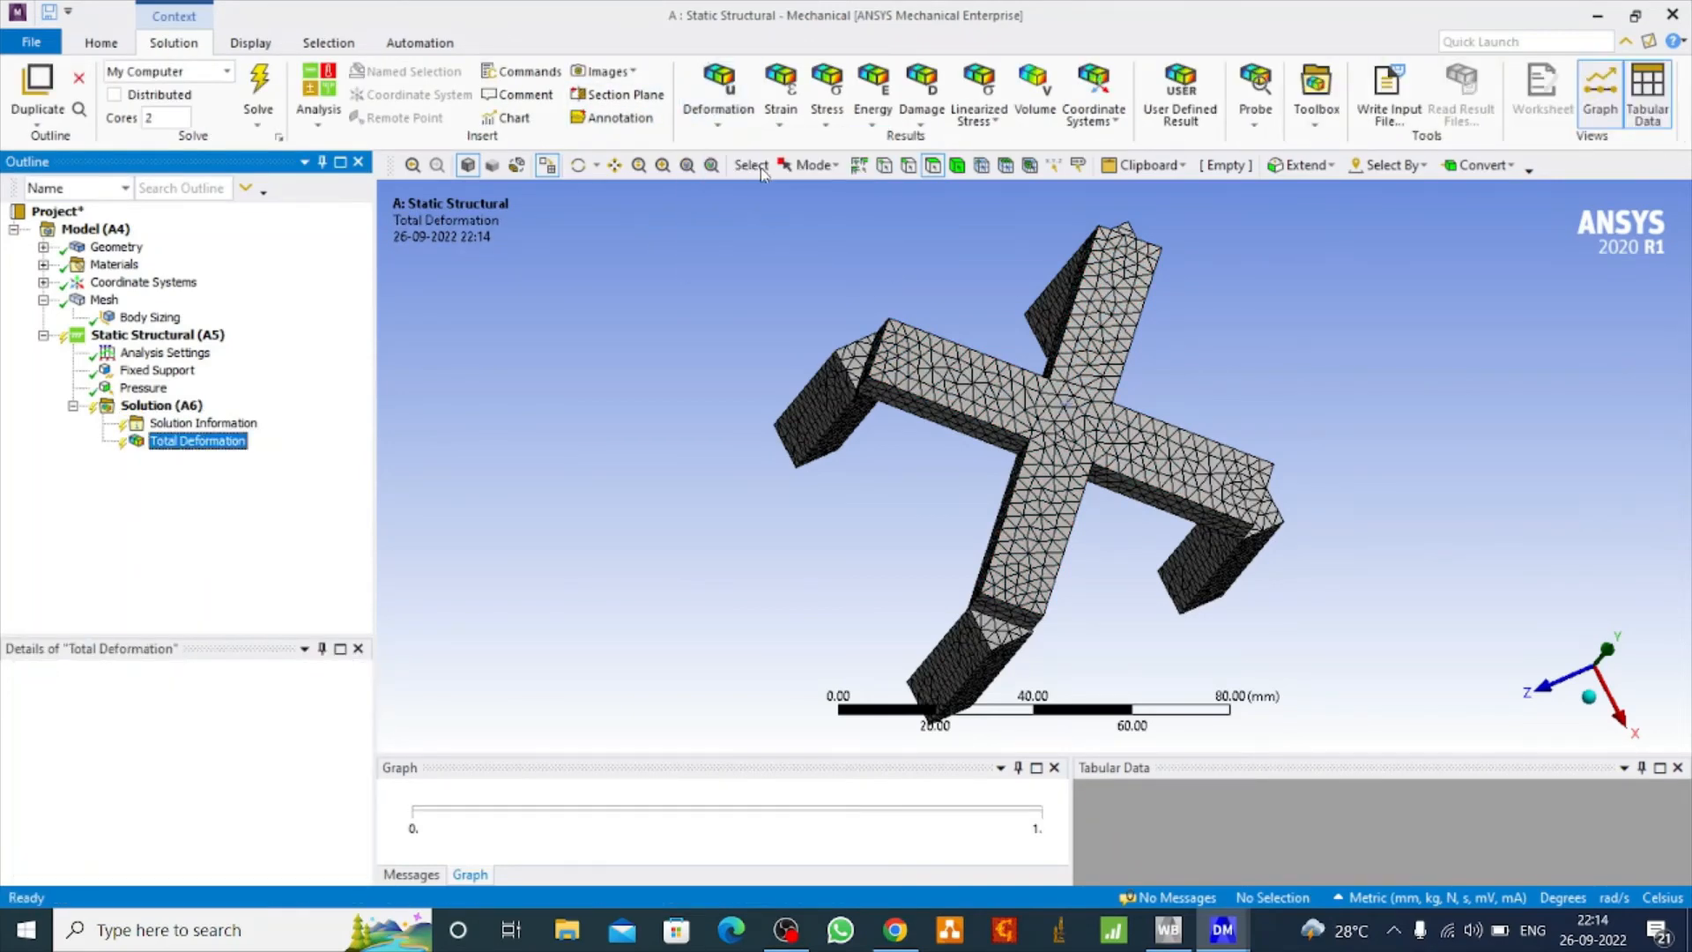
Add Equivalent (von-Mises) Stress and Maximum Principal Stress results to the solution.
click(826, 104)
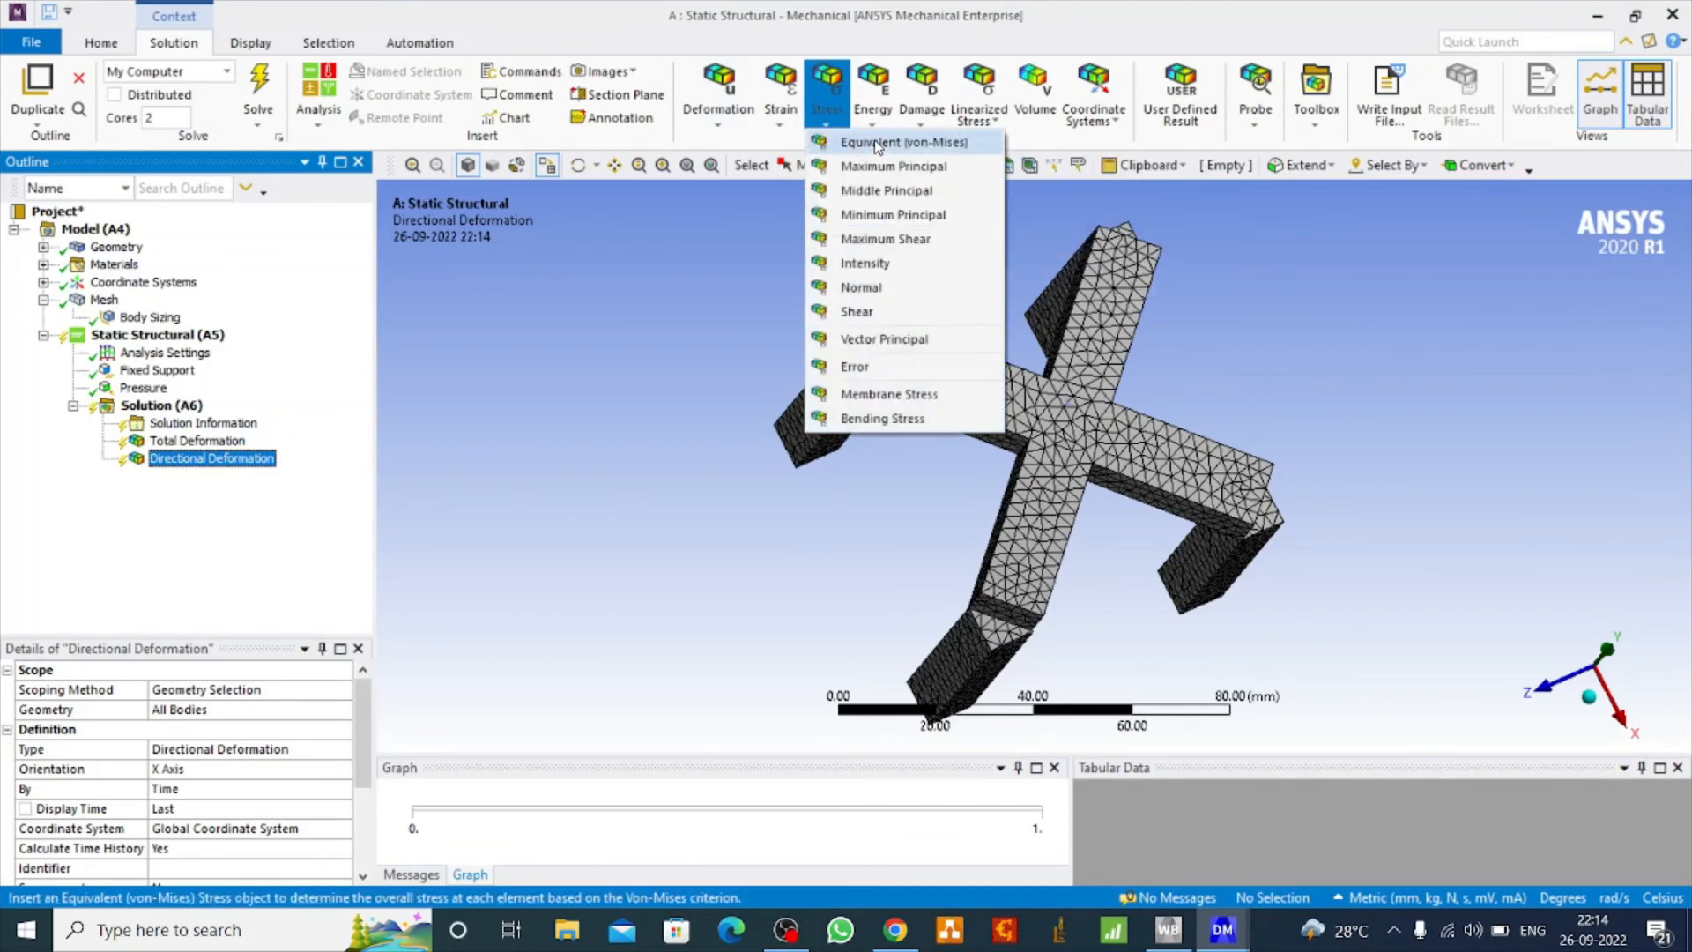
click(878, 147)
click(827, 104)
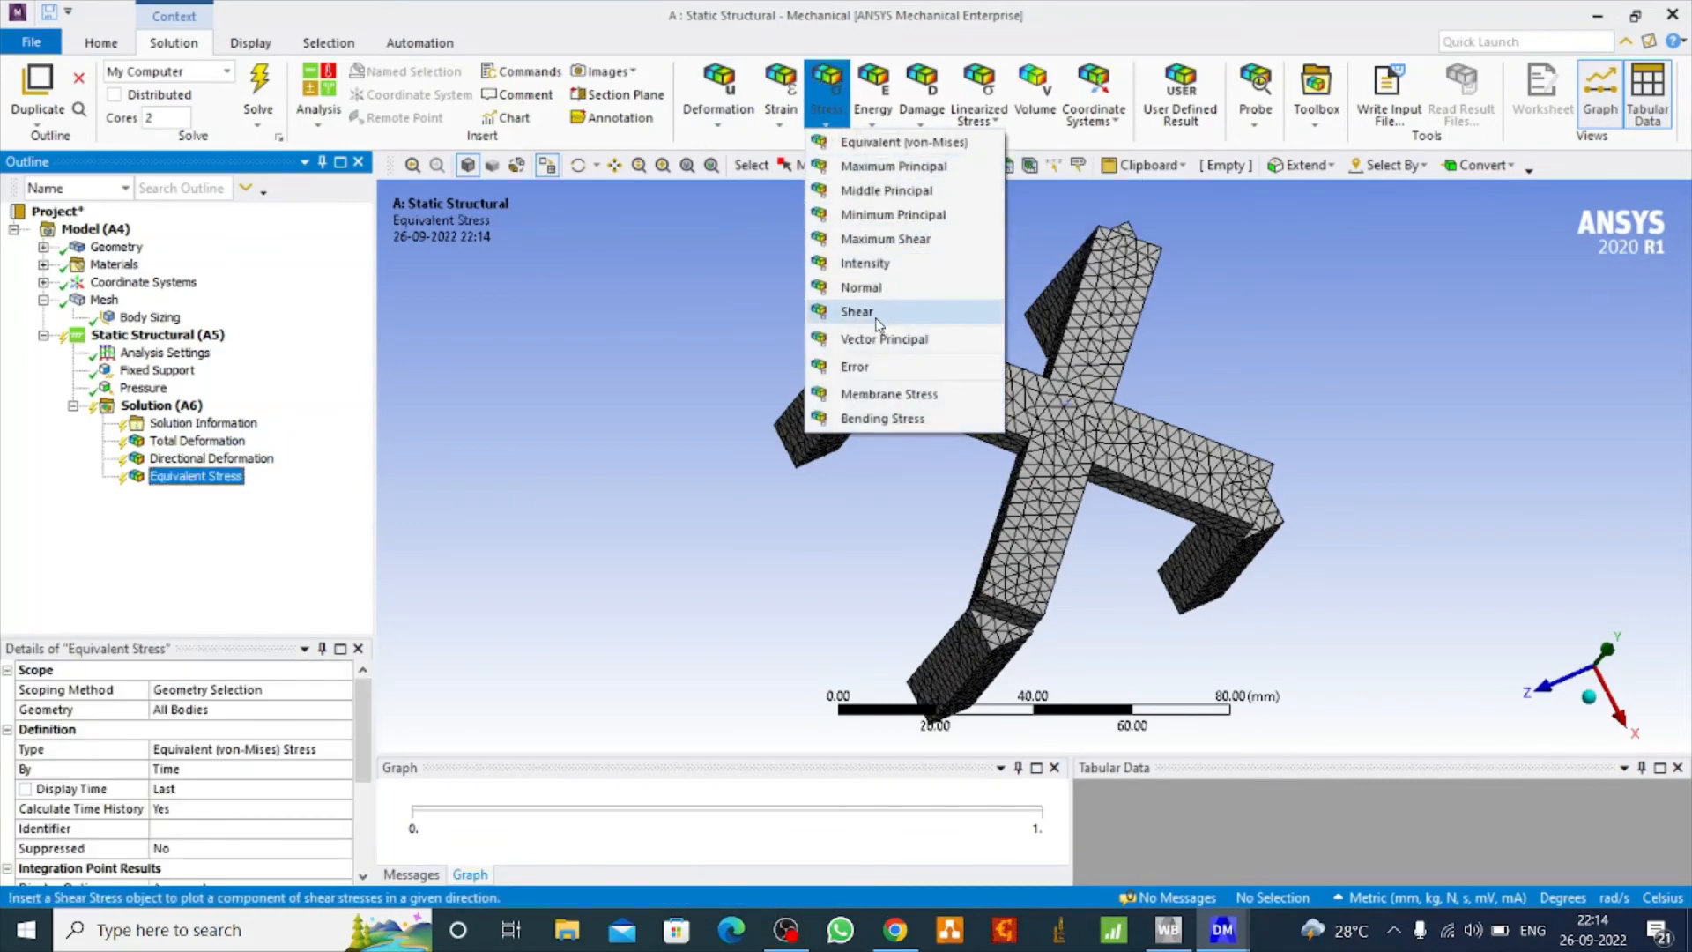
click(879, 170)
Add Equivalent (von-Mises) Elastic Strain and Maximum Shear Stress results to the solution.
click(781, 97)
click(800, 144)
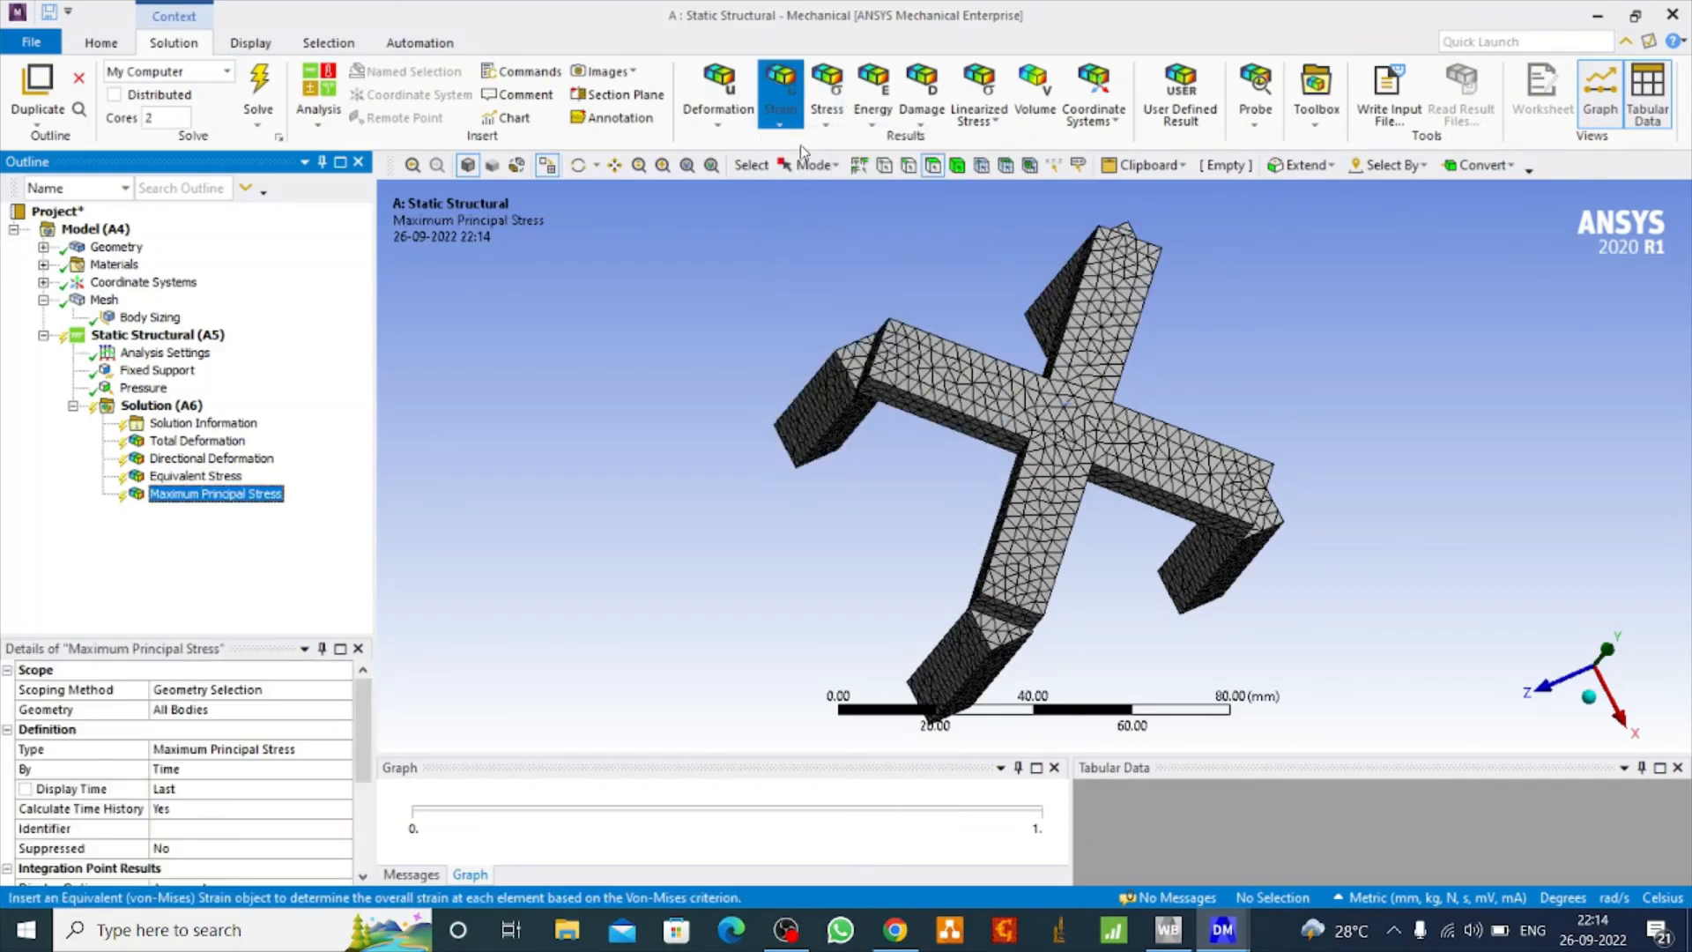
click(826, 102)
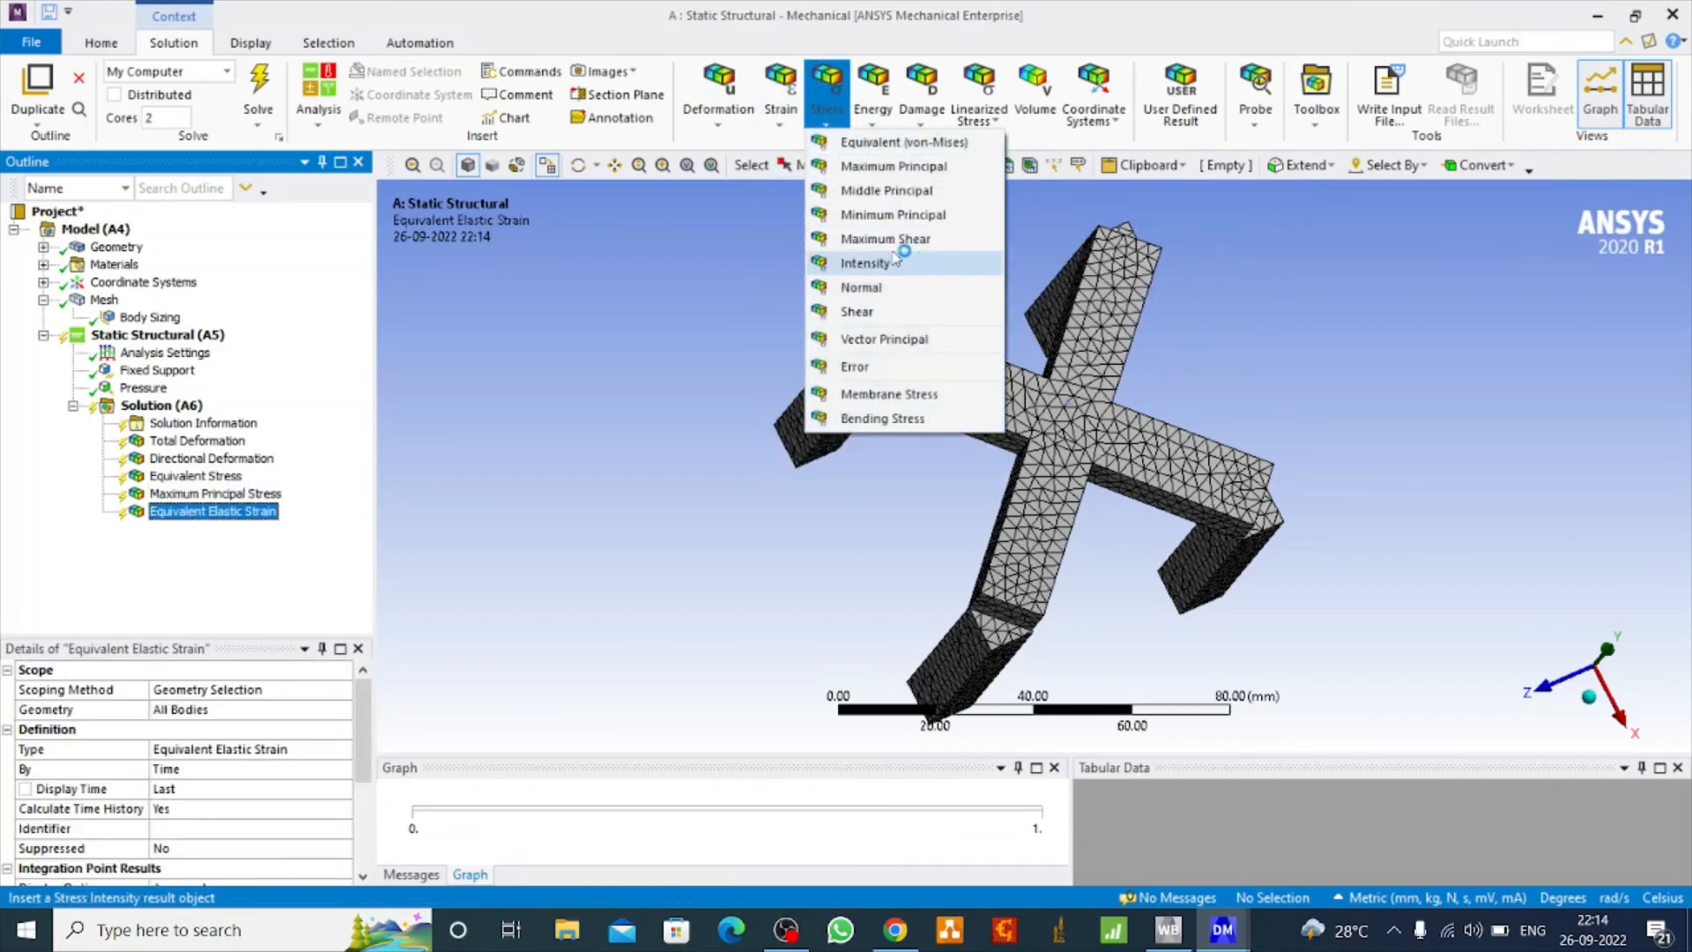
click(896, 243)
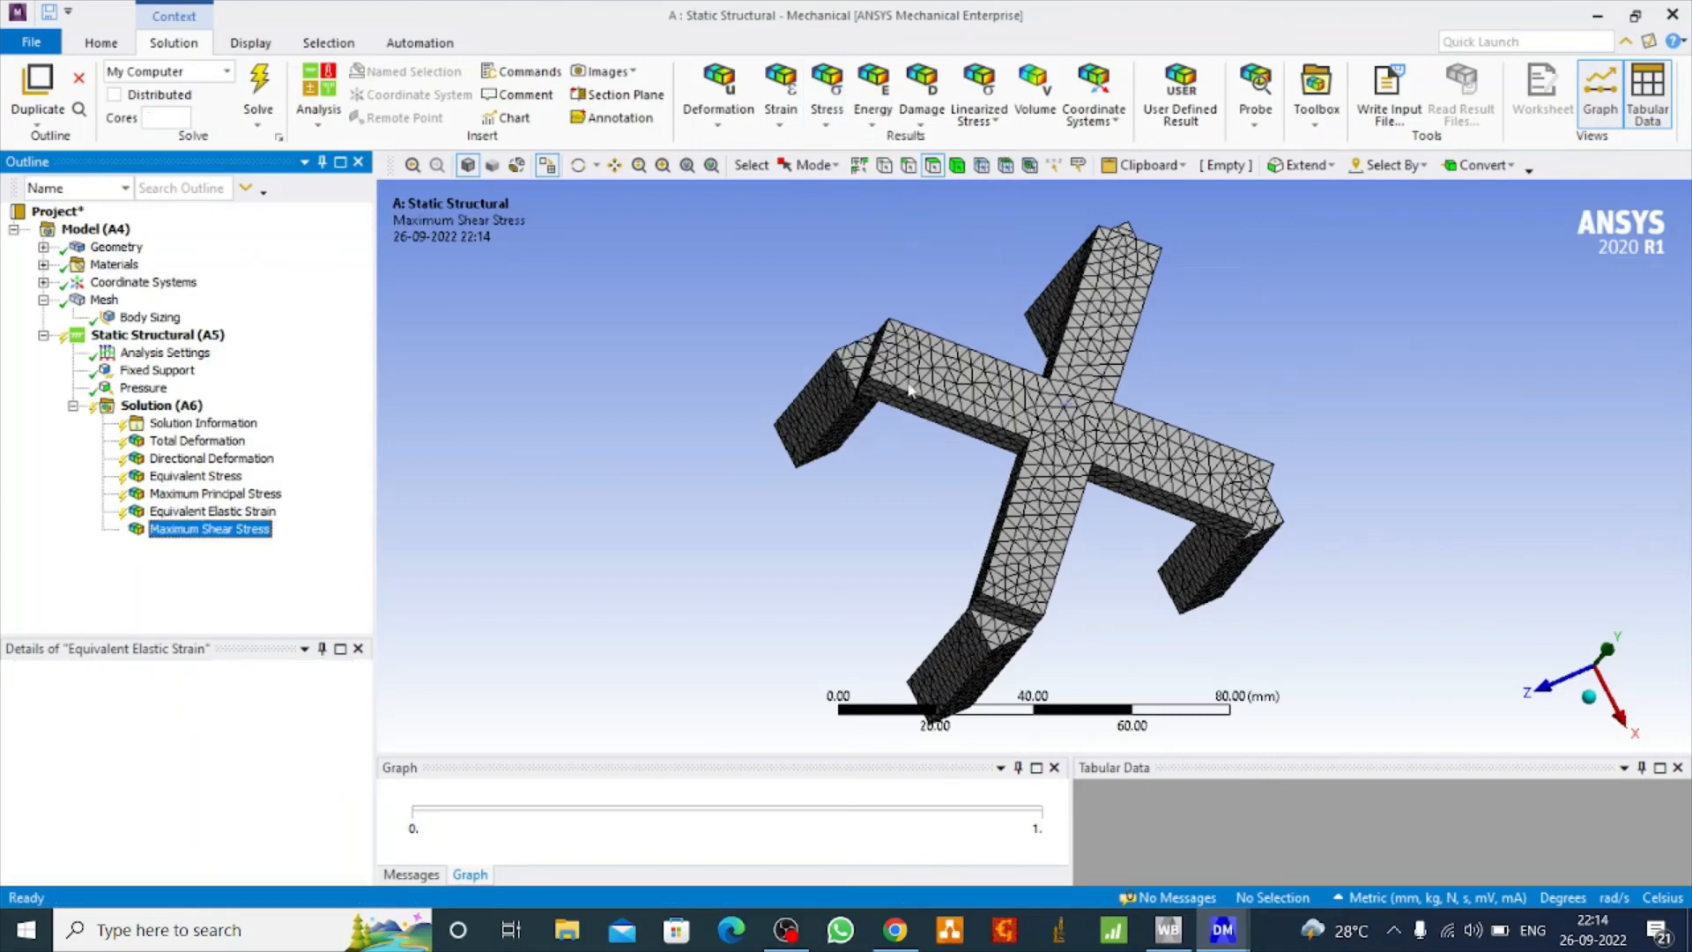
Solve the static structural analysis and display the Total Deformation contours on the structure.
click(176, 408)
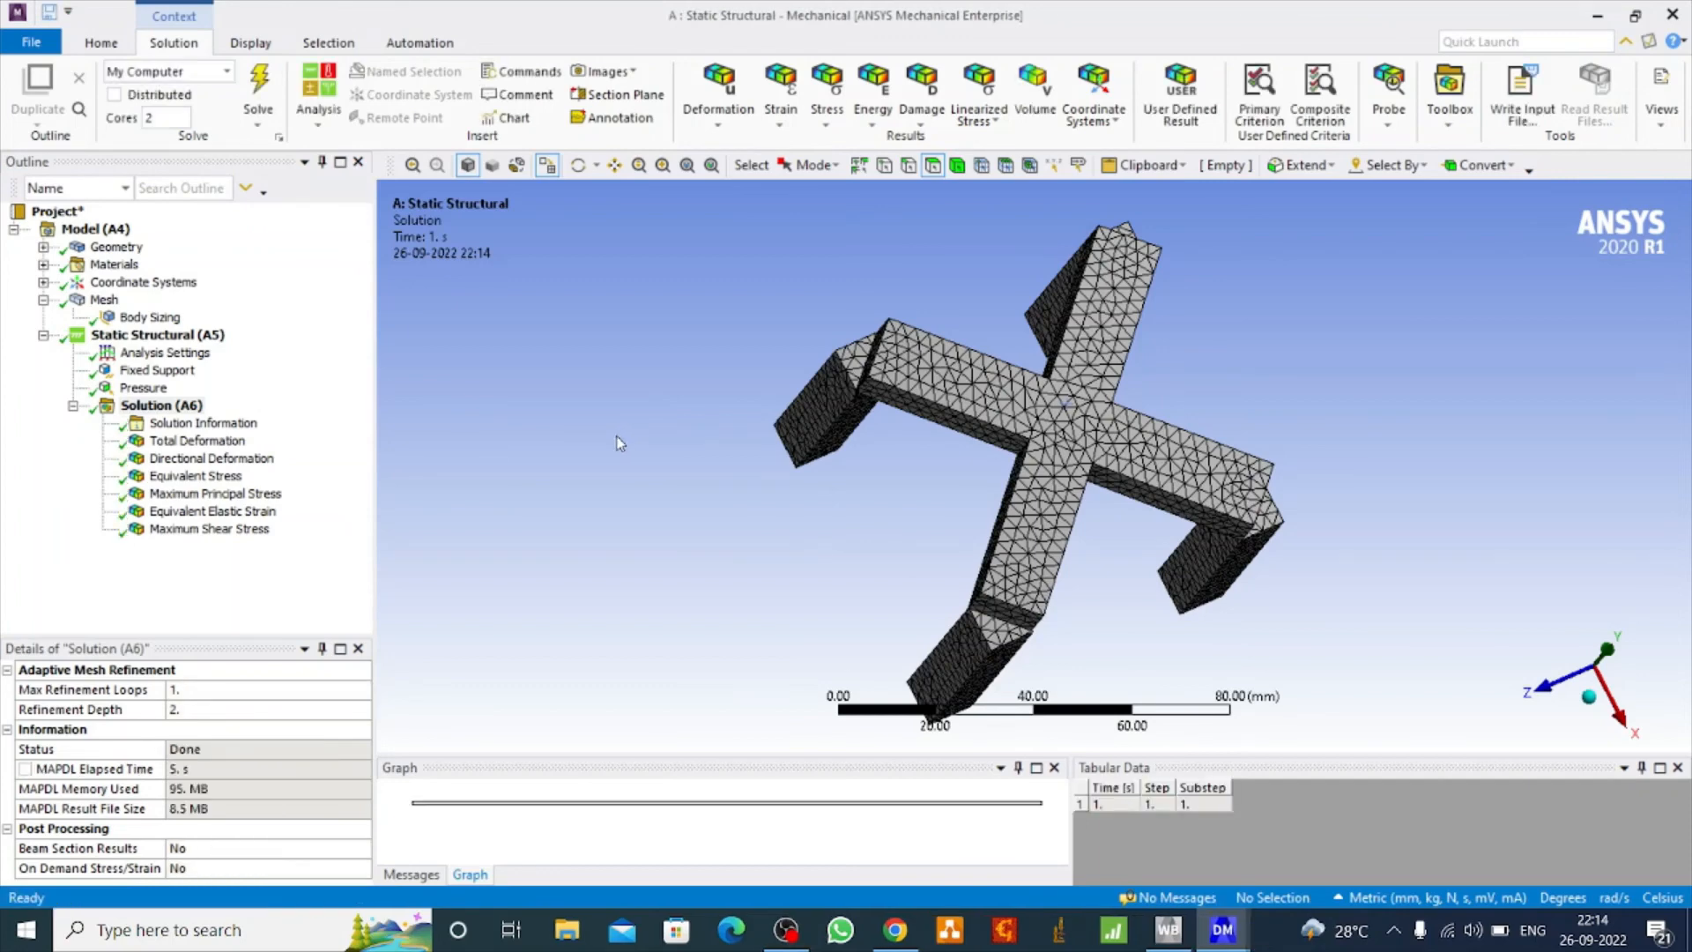
click(197, 441)
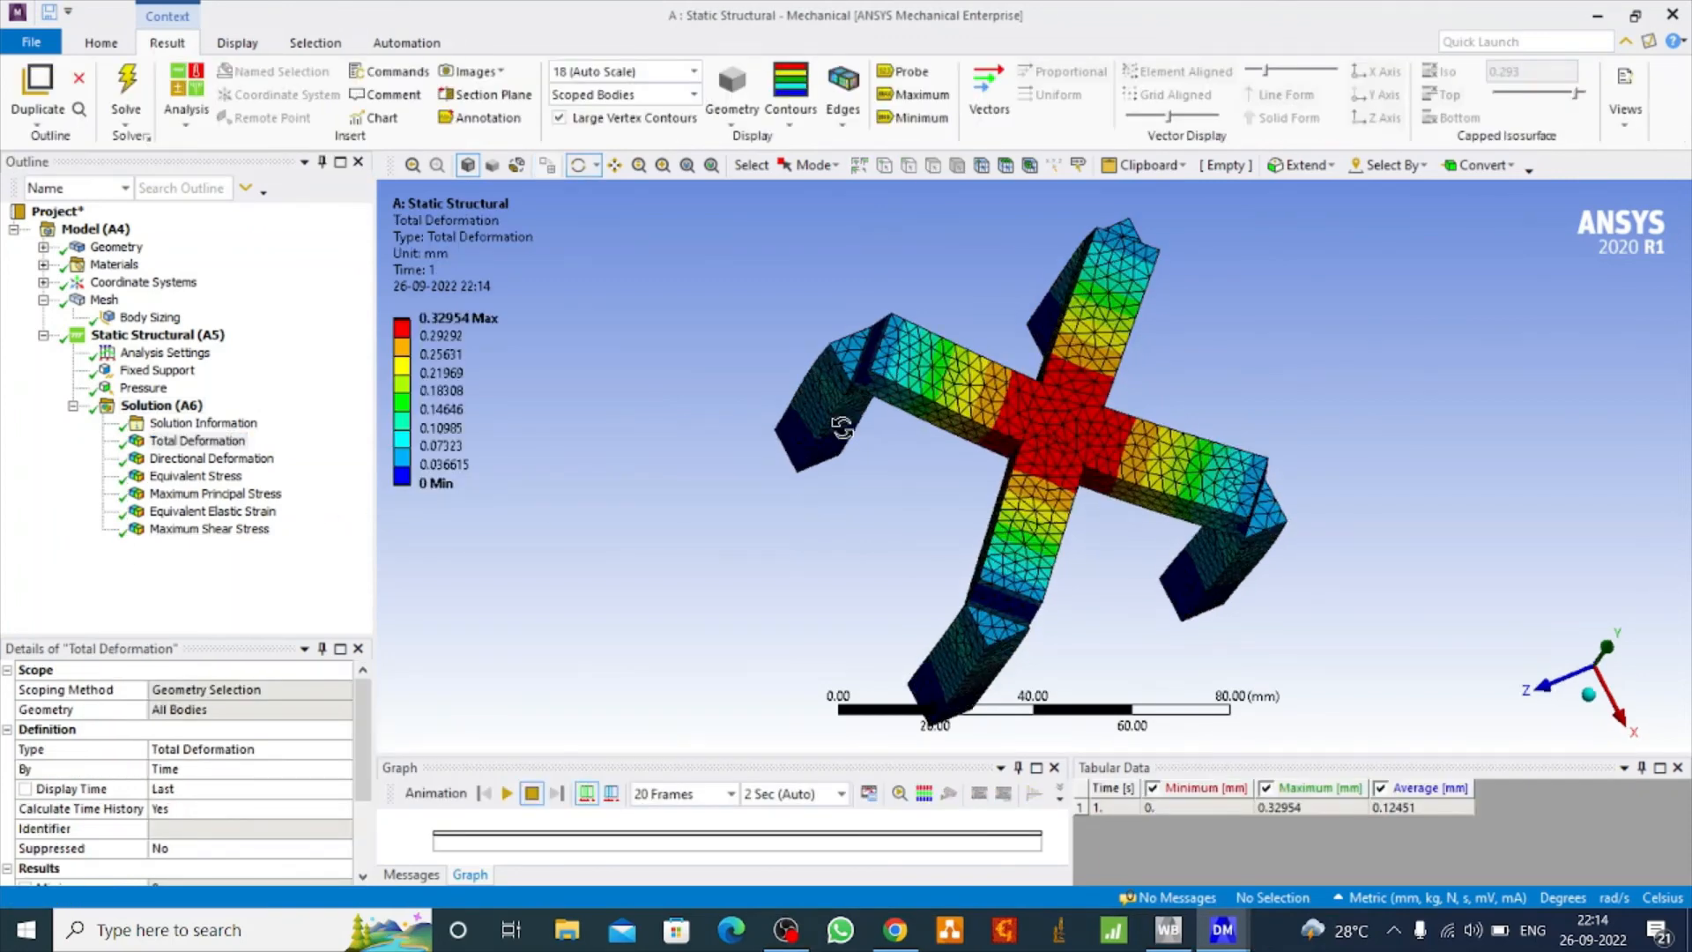
drag(842, 428, 804, 373)
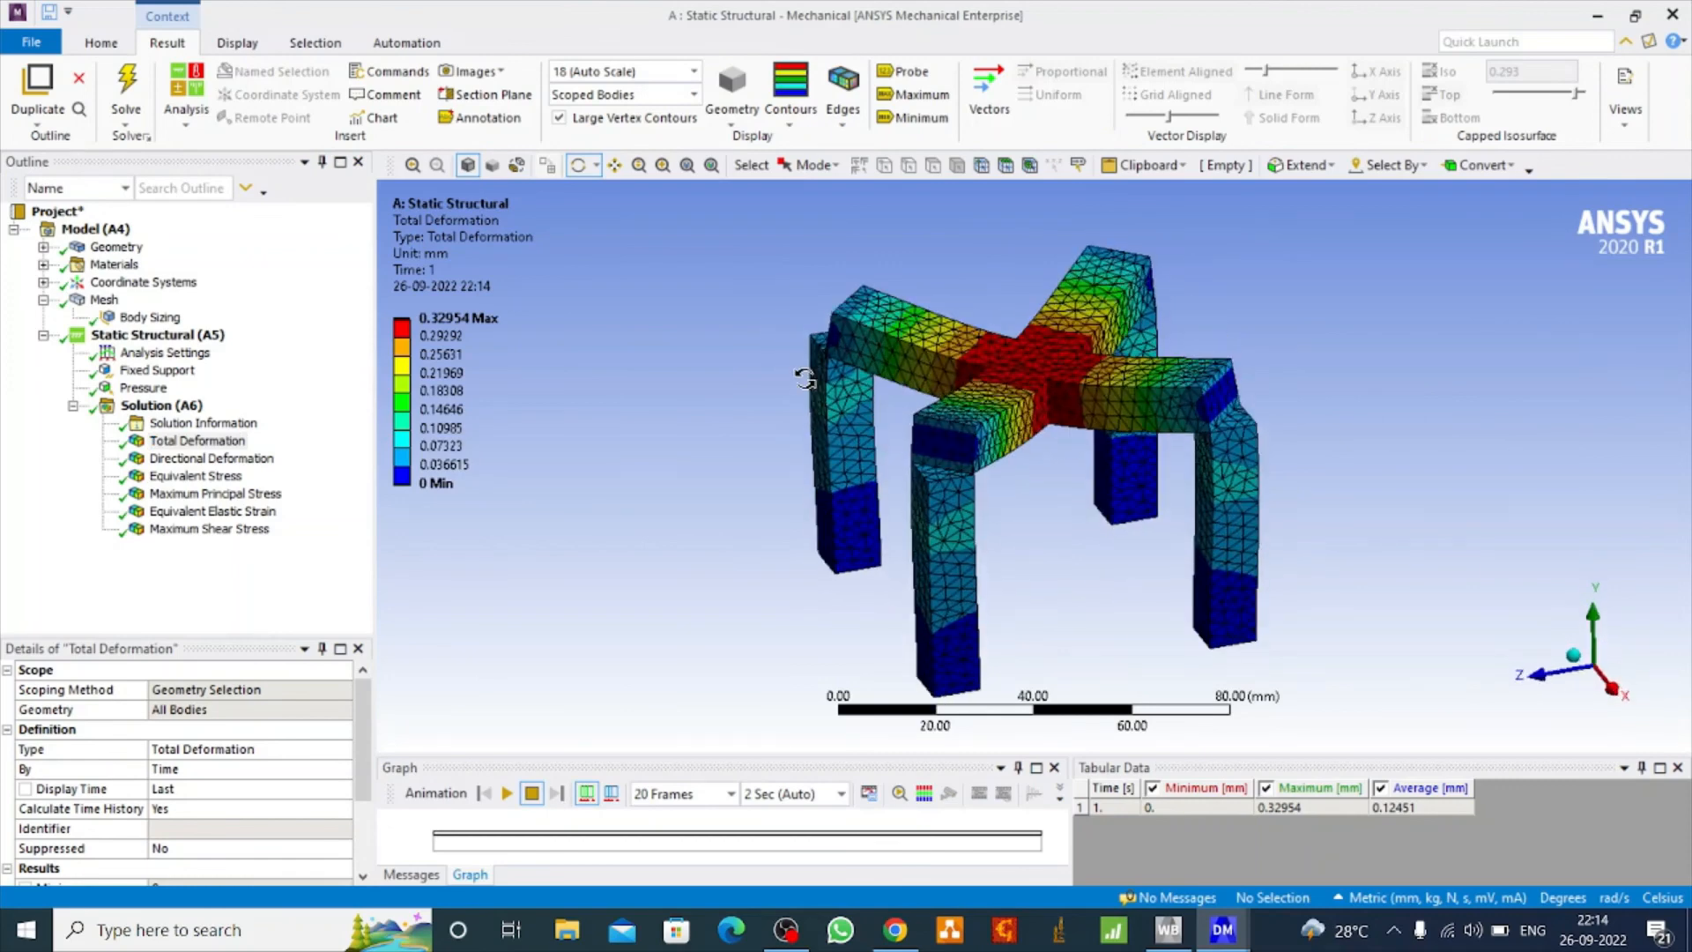
Hide the mesh edges on the Total Deformation plot and play its animation.
click(843, 104)
click(886, 238)
mouse_move(690, 502)
mouse_down()
mouse_move(723, 561)
mouse_move(717, 367)
mouse_move(677, 504)
mouse_up()
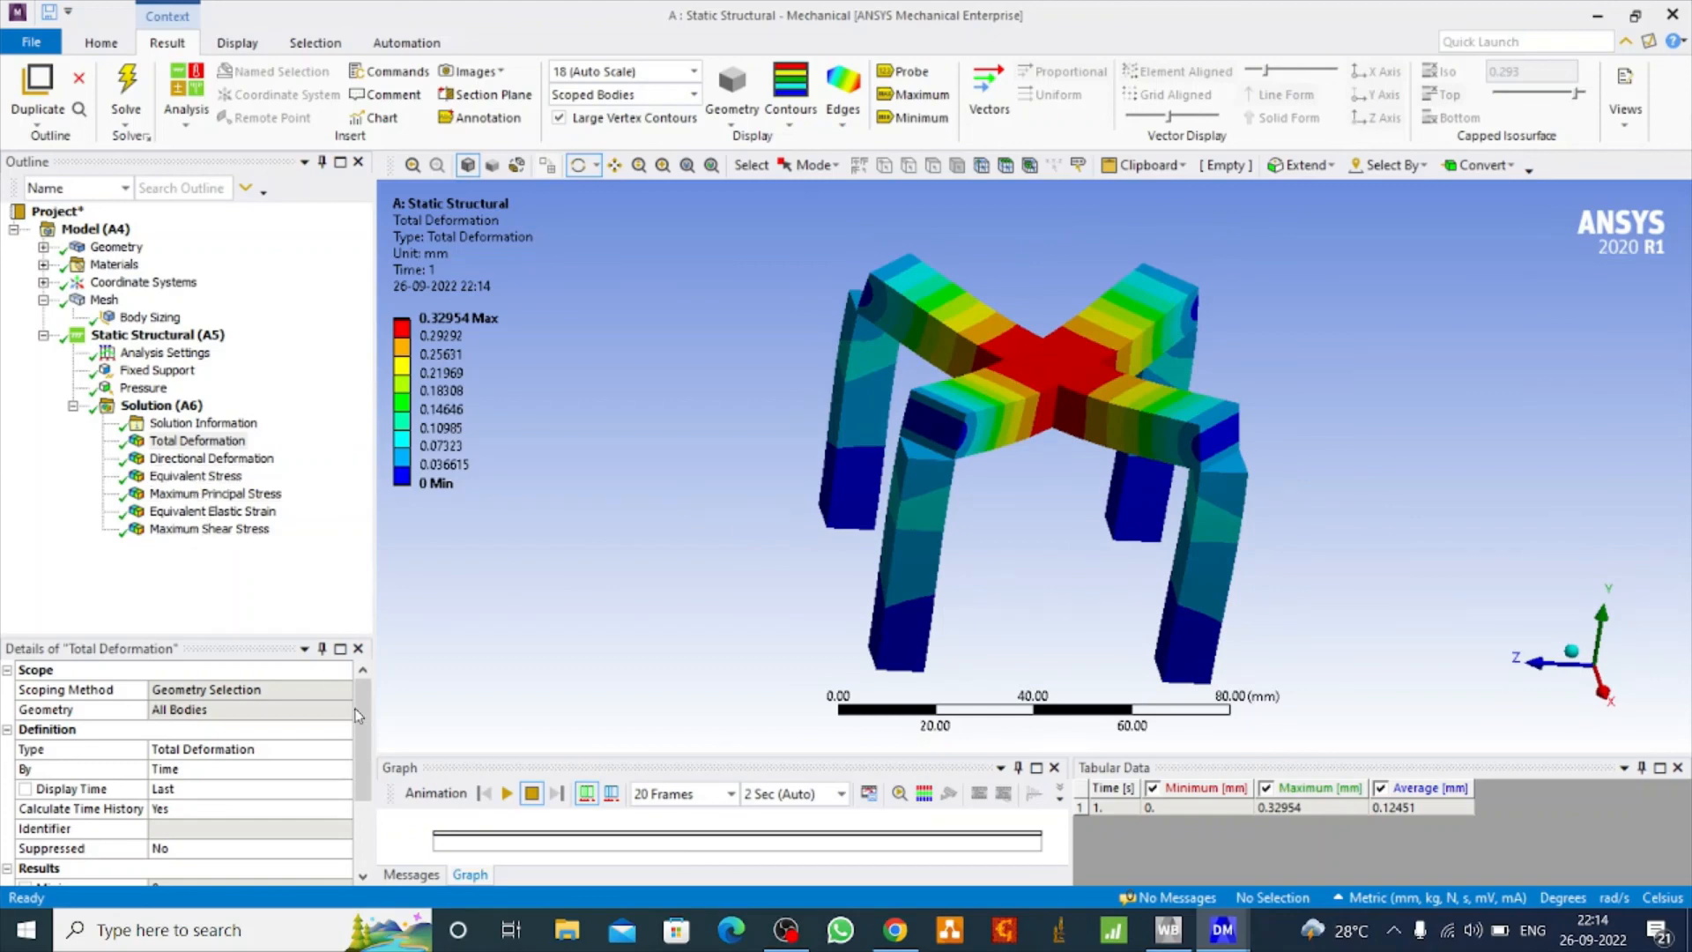
click(507, 793)
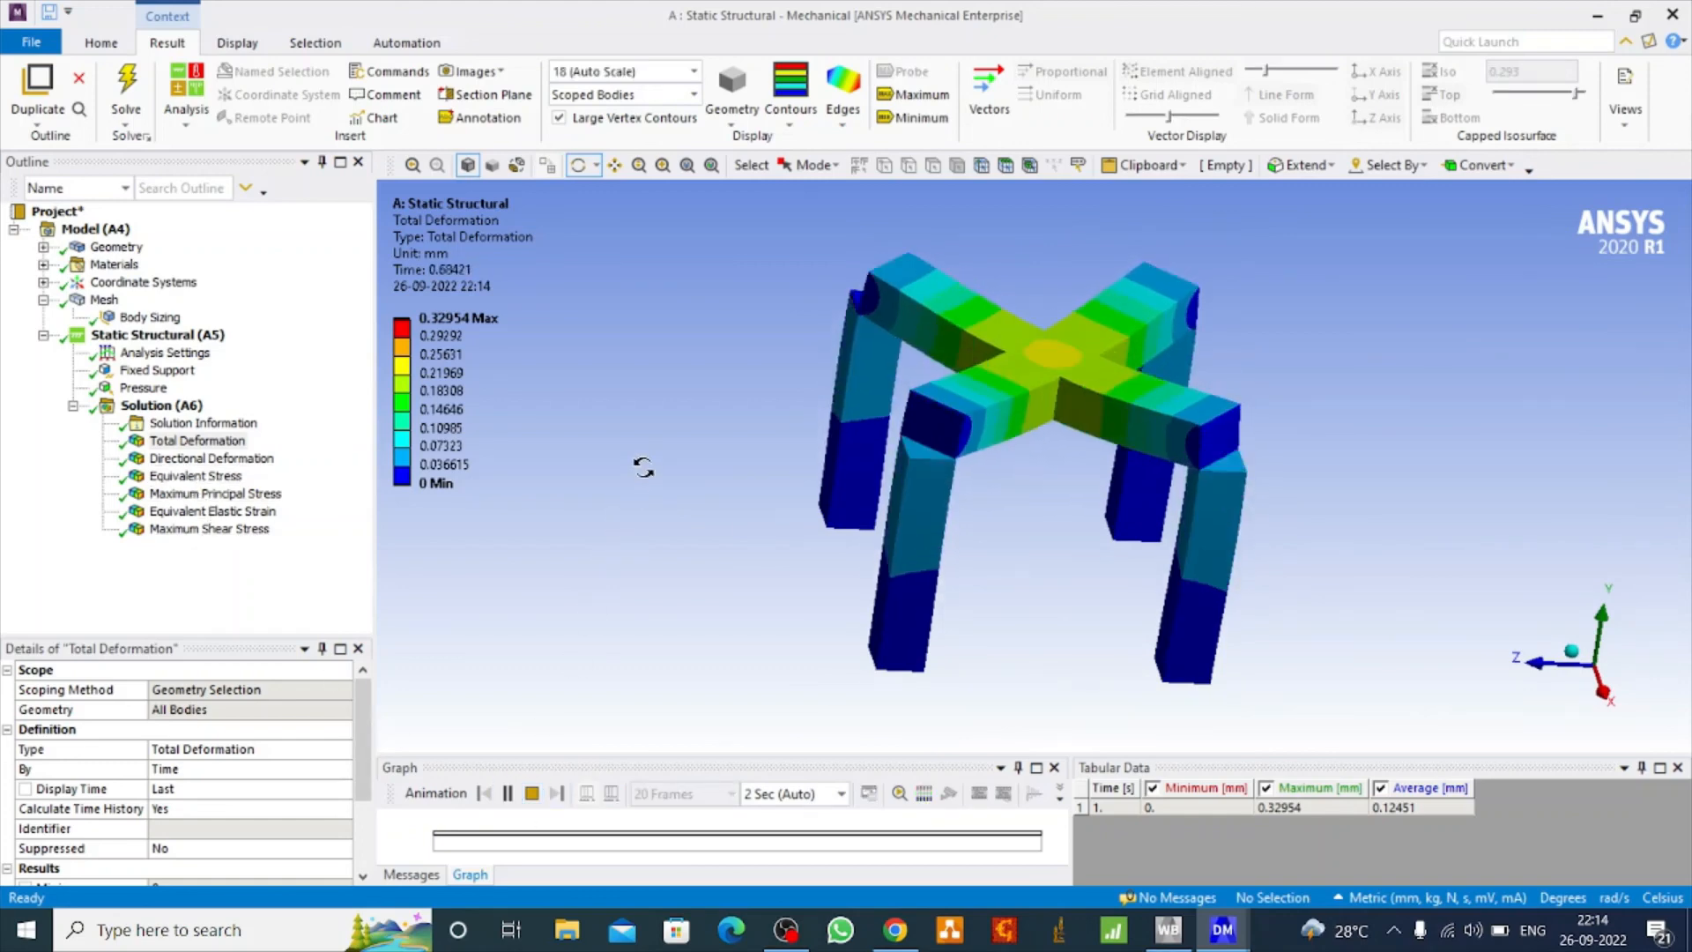
drag(634, 486, 567, 479)
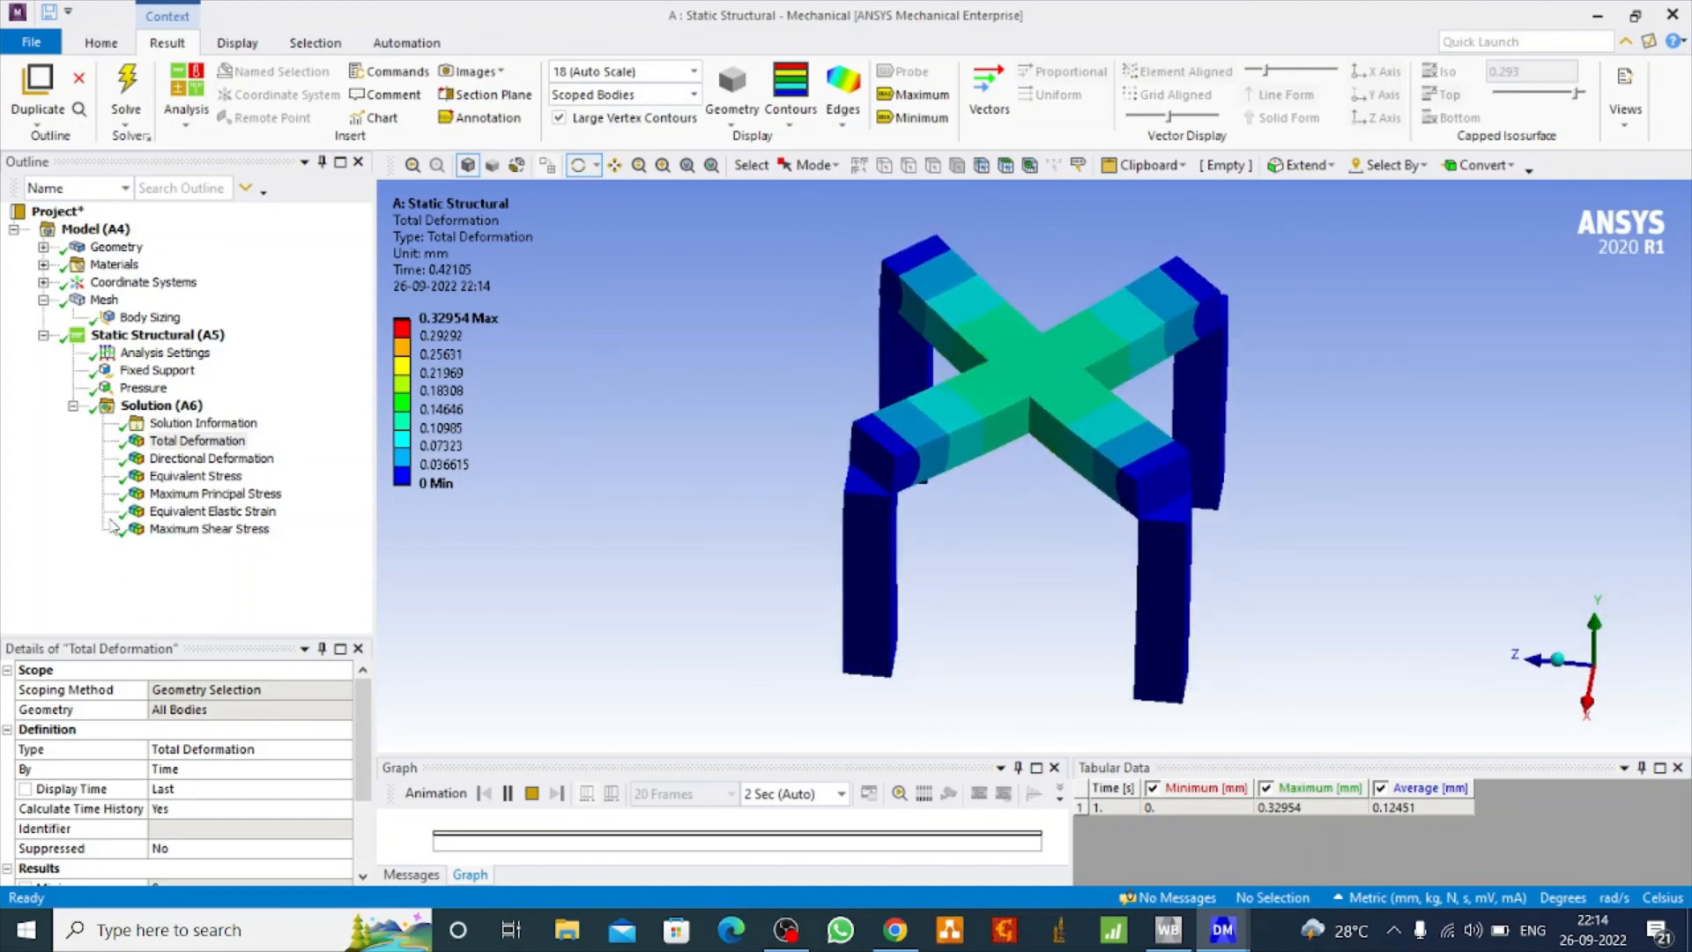
Examine the Directional Deformation, Equivalent Stress, Maximum Principal Stress, Equivalent Elastic Strain and Maximum Shear Stress plots one after another.
click(198, 462)
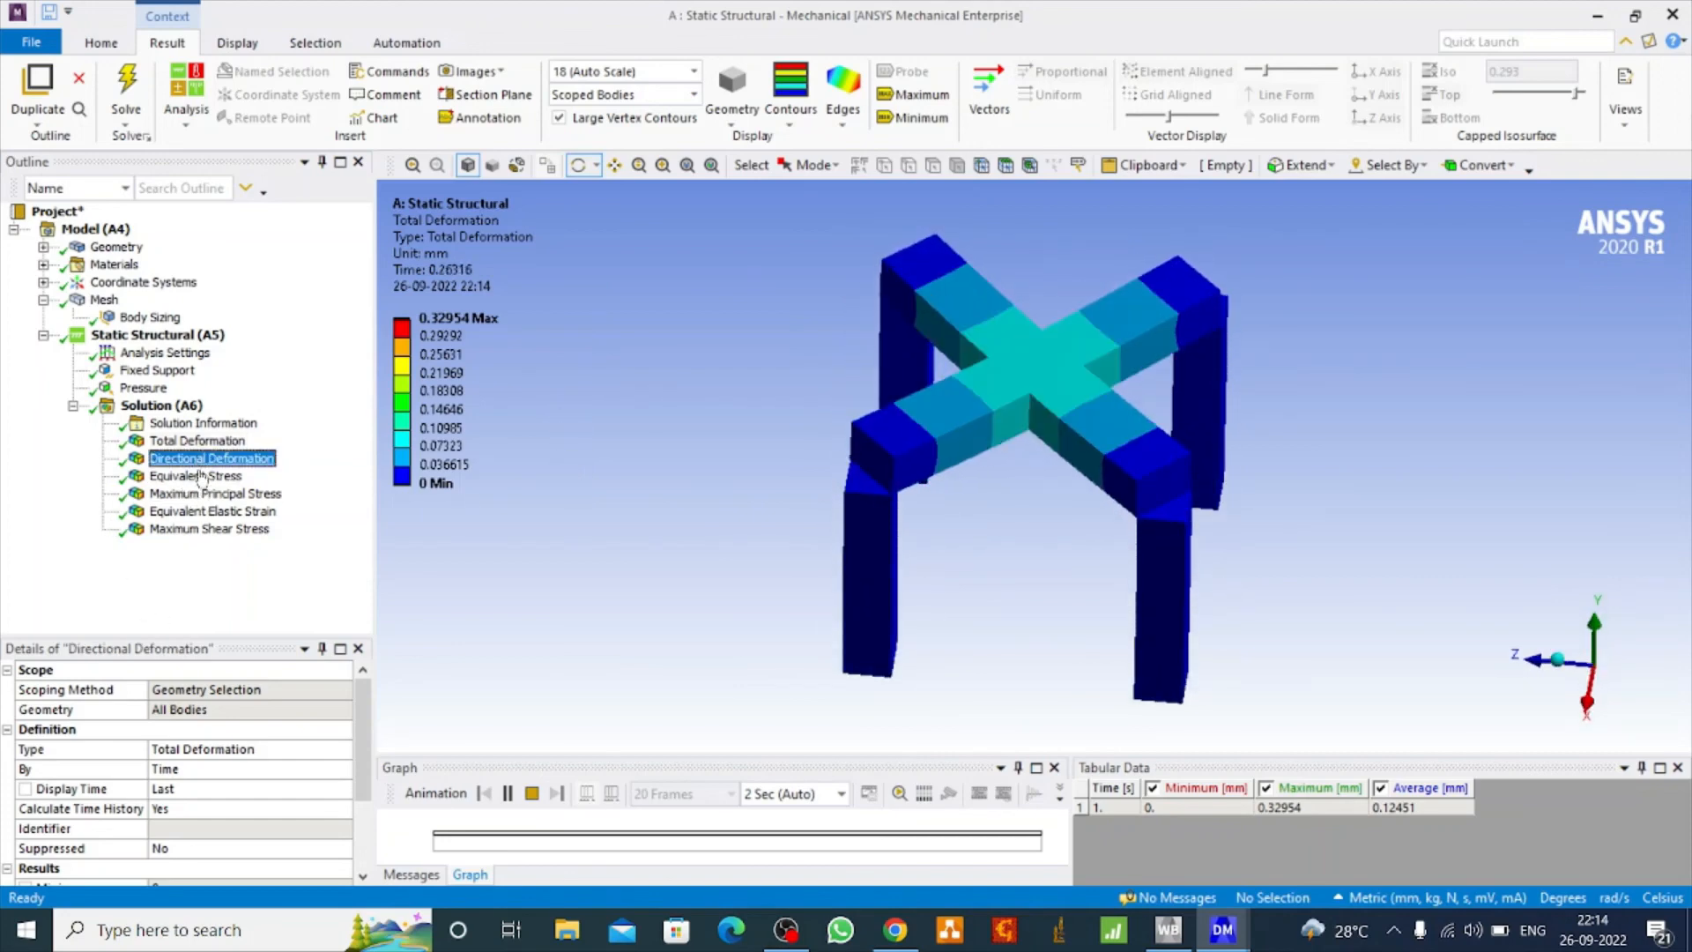
click(189, 477)
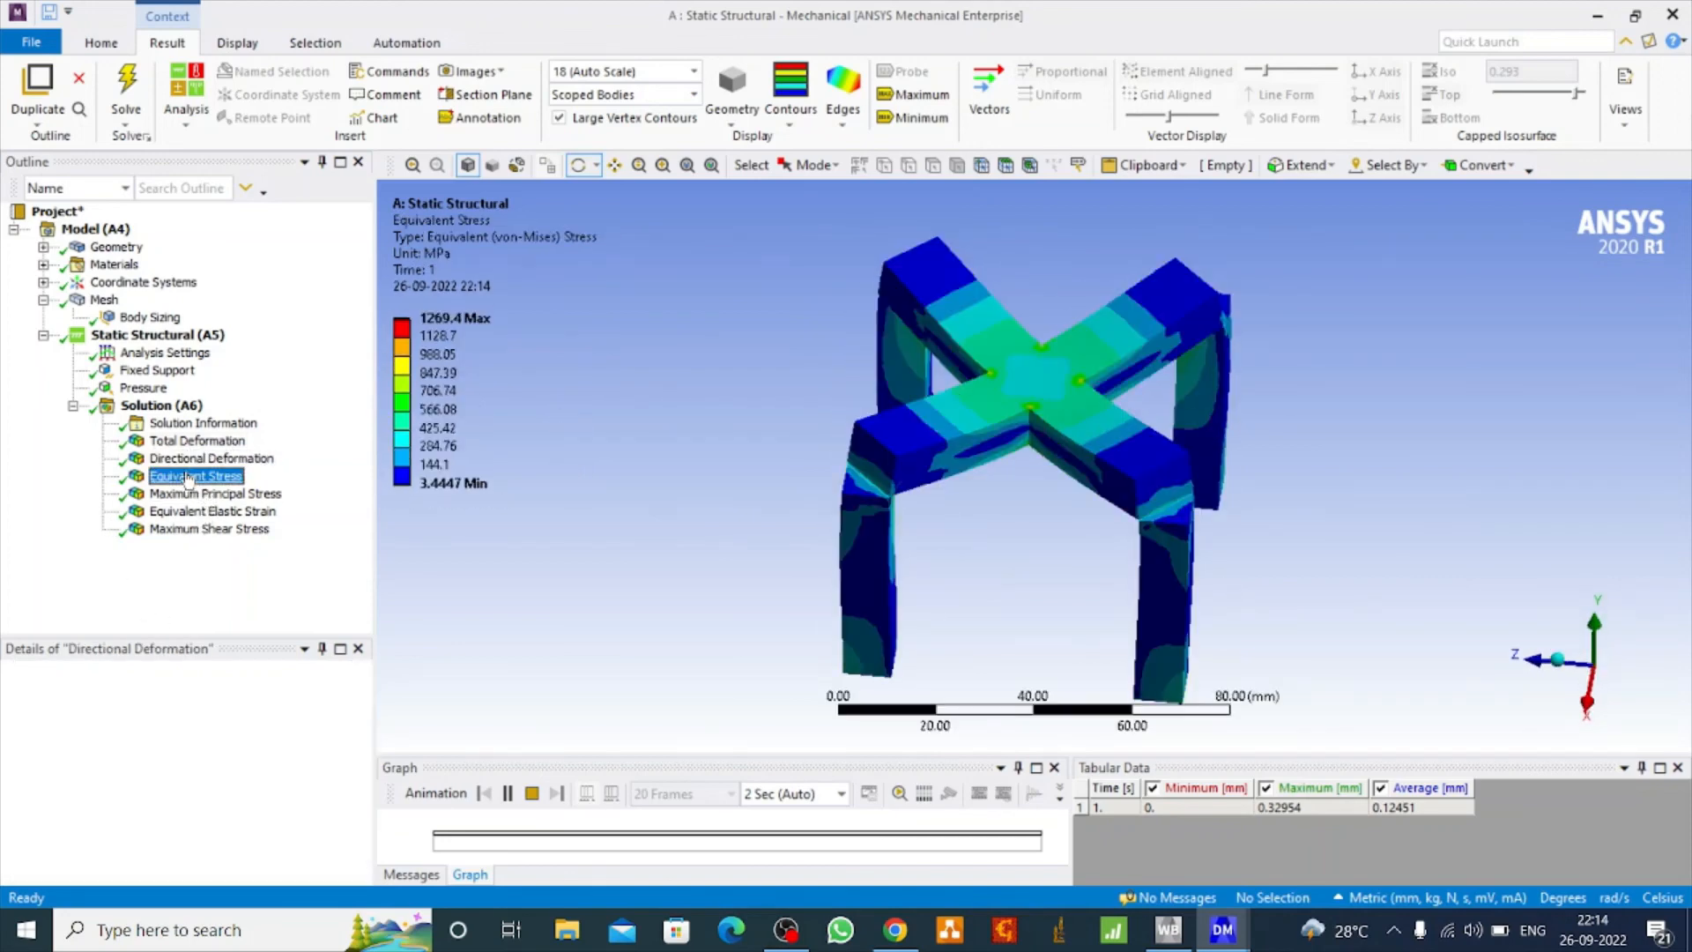
click(216, 494)
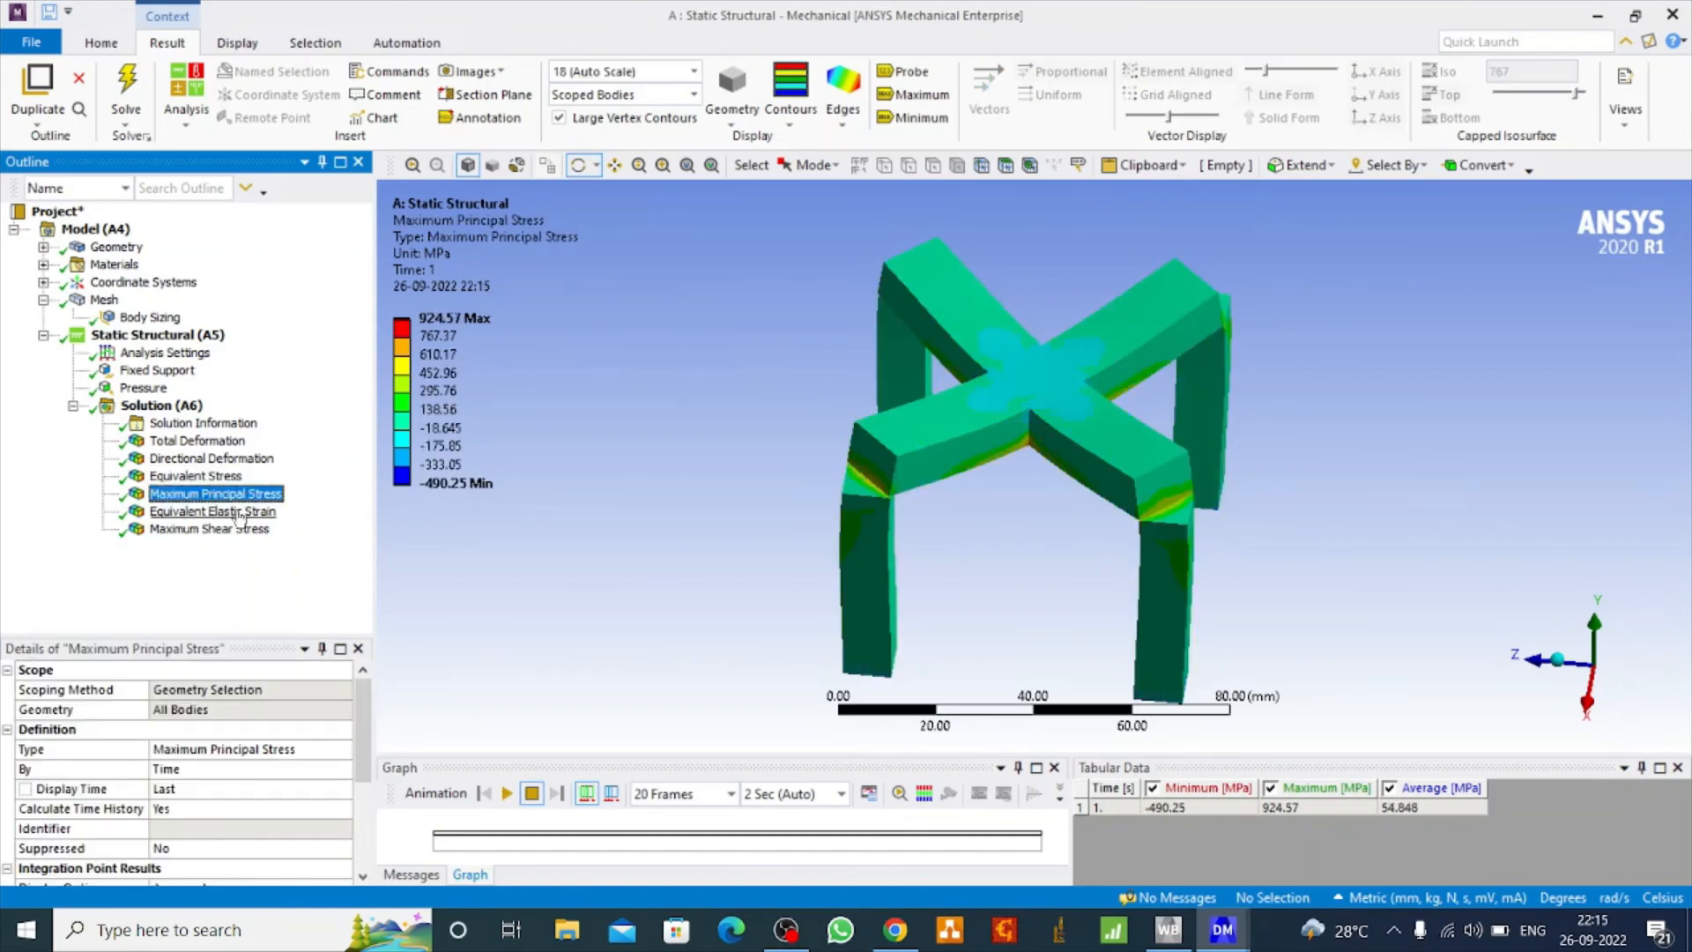
click(238, 513)
click(231, 534)
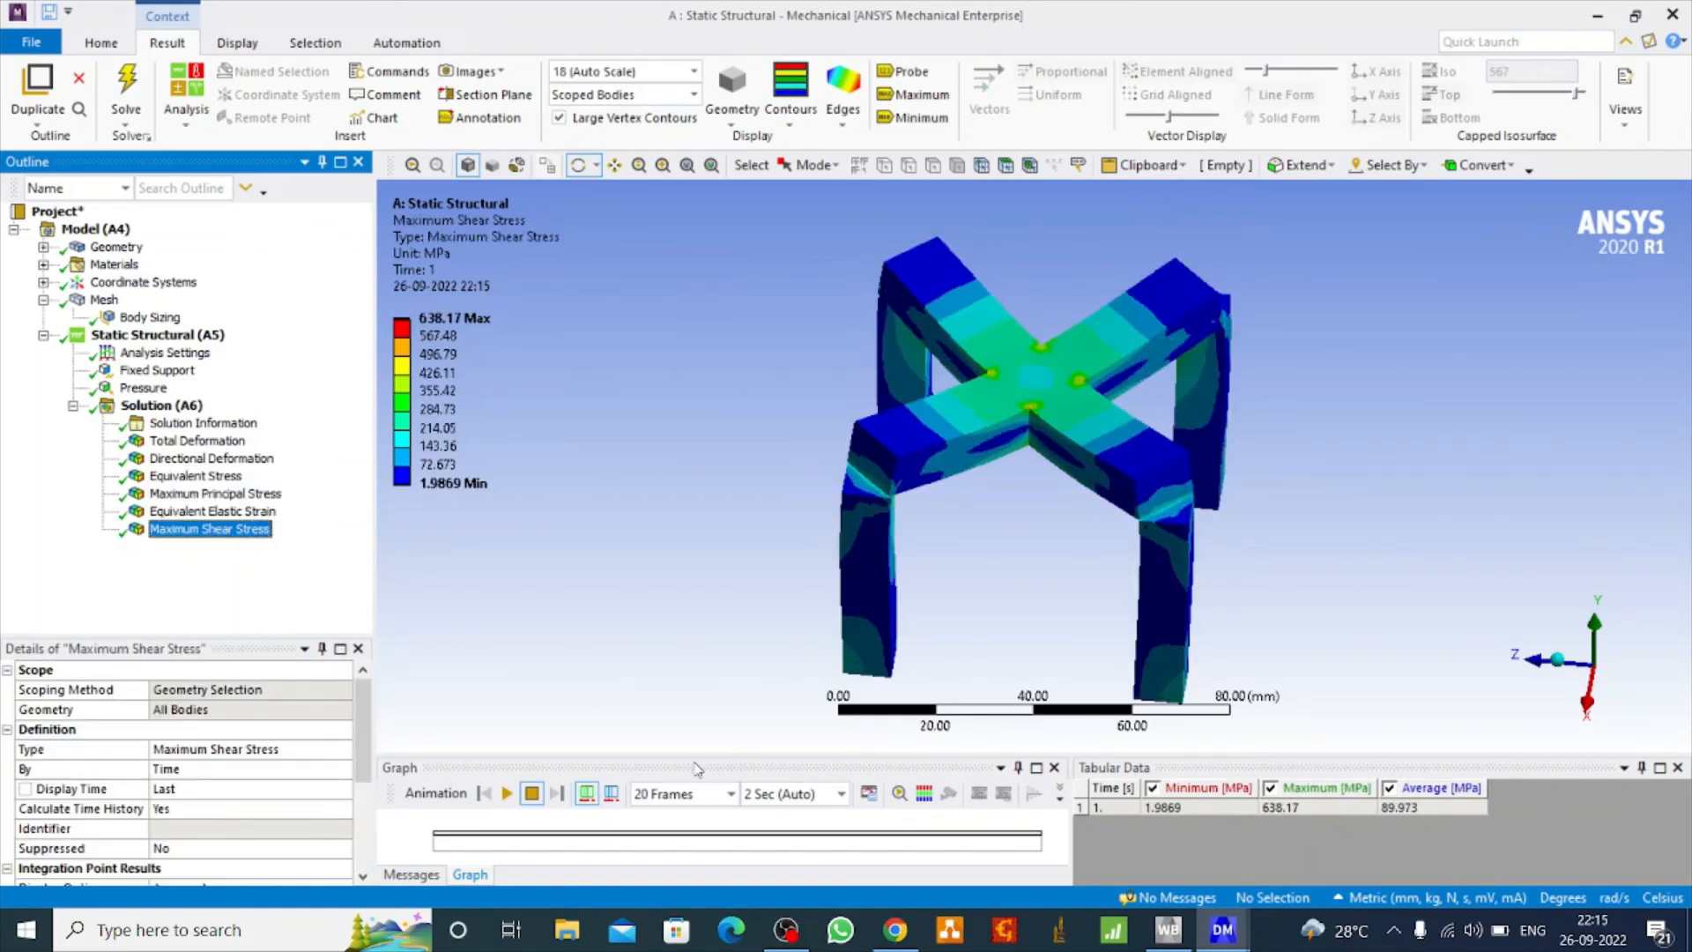
Play the animations of the Maximum Shear Stress and Total Deformation results.
click(506, 793)
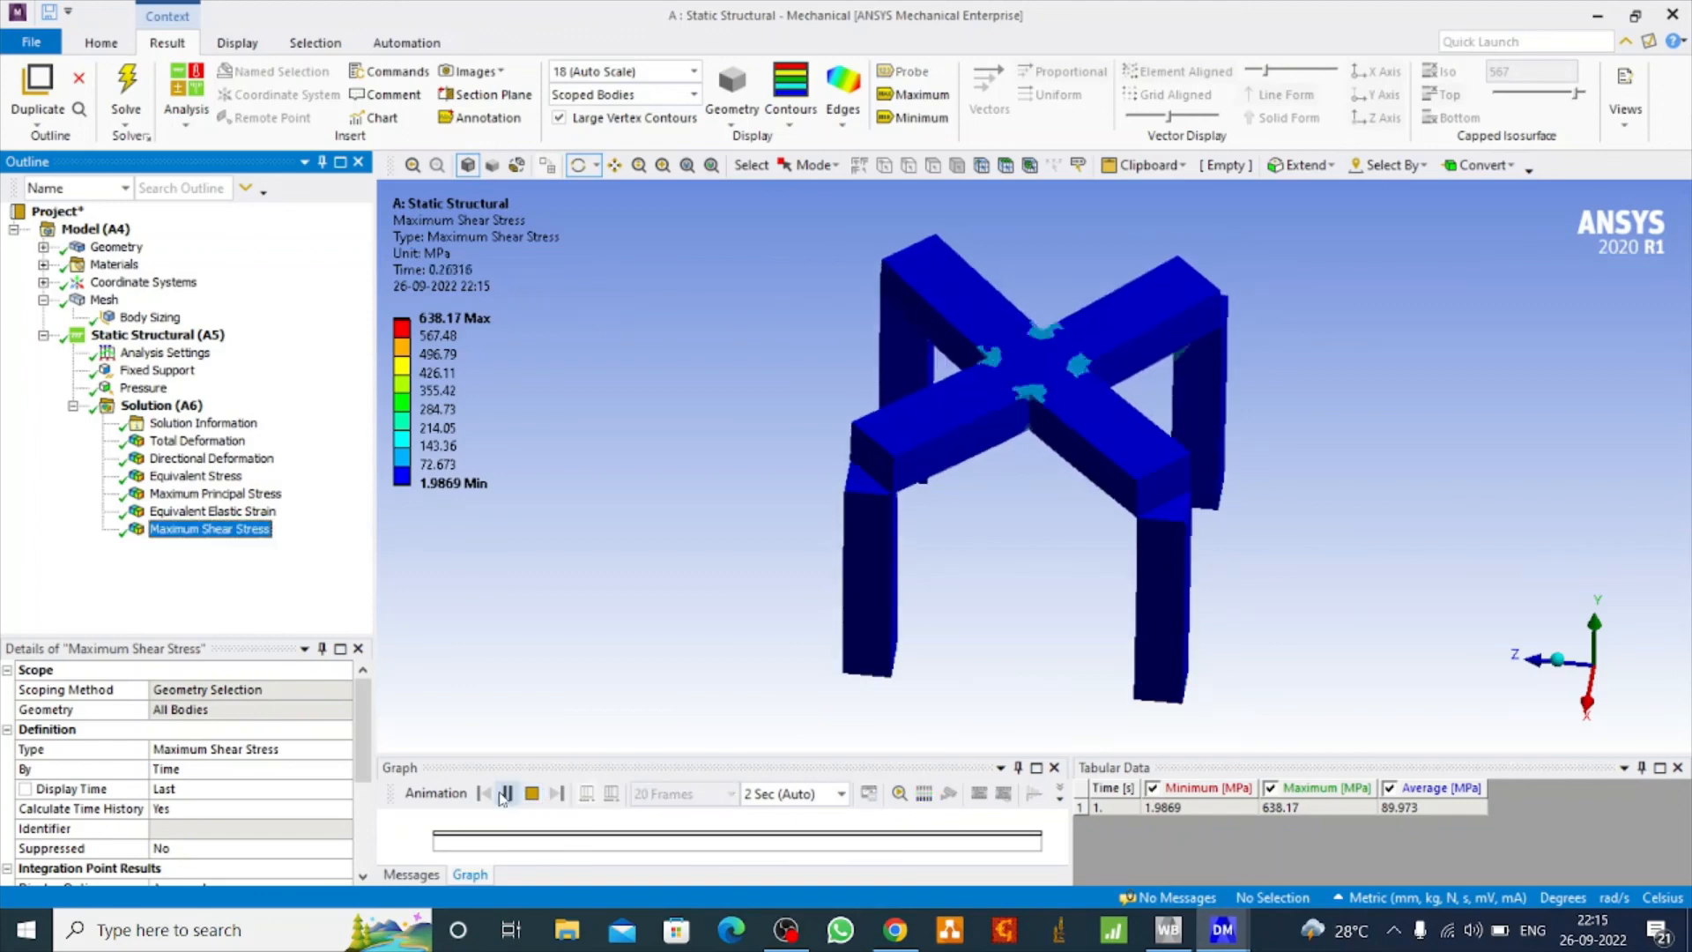
click(198, 441)
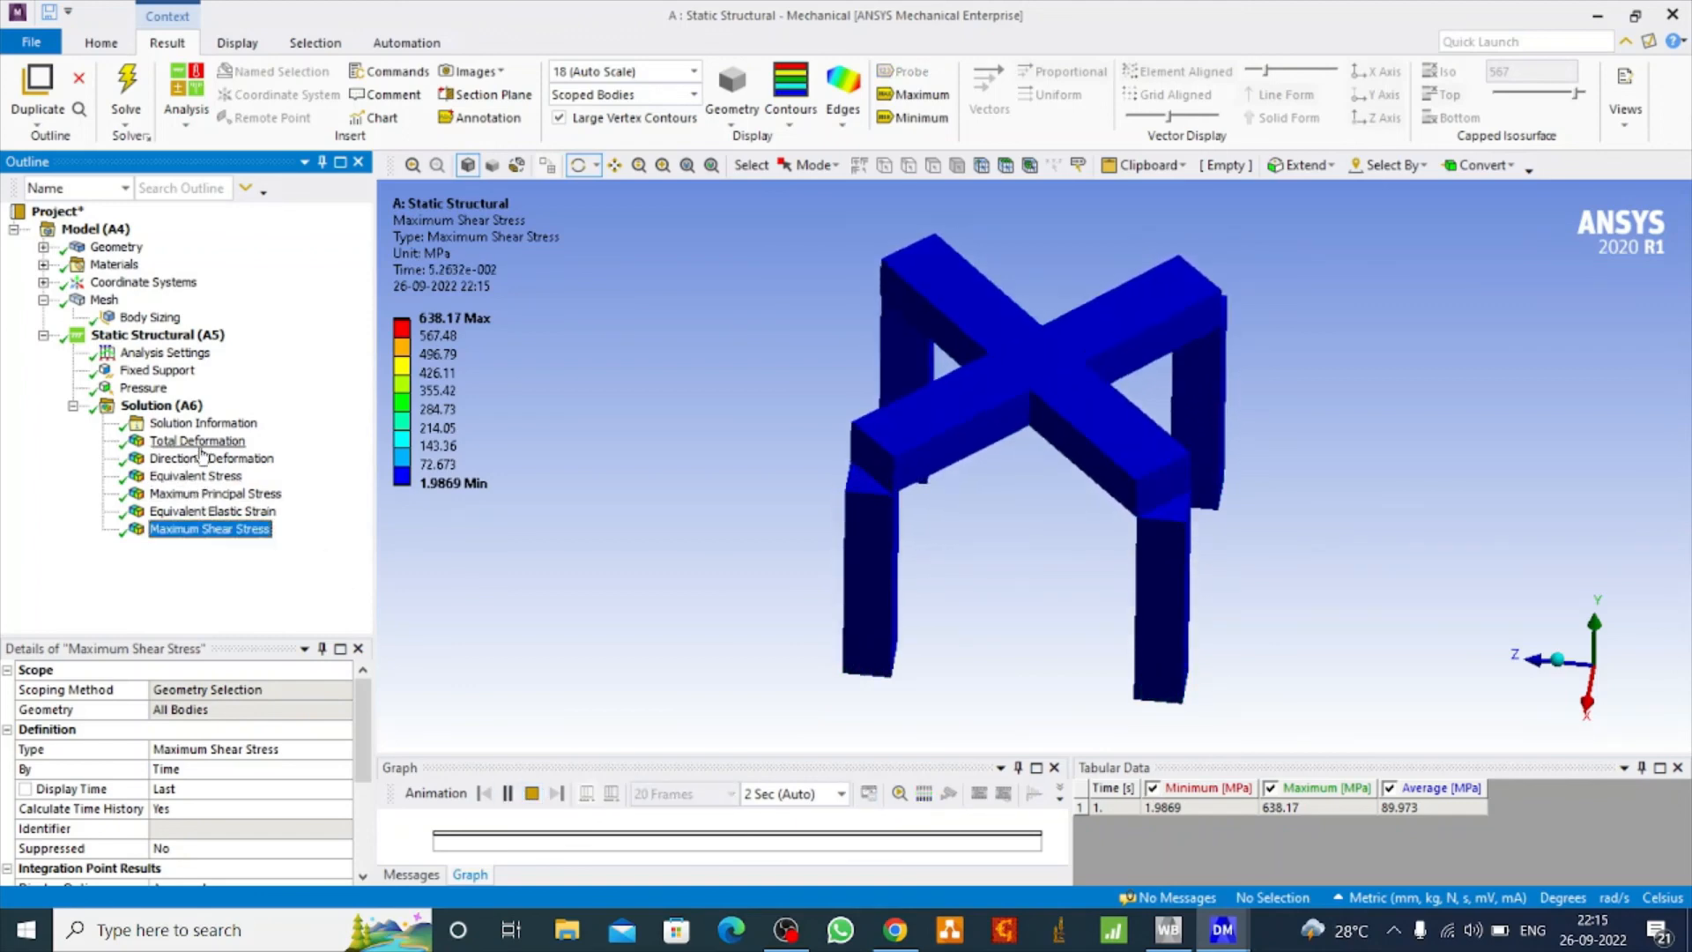
click(506, 793)
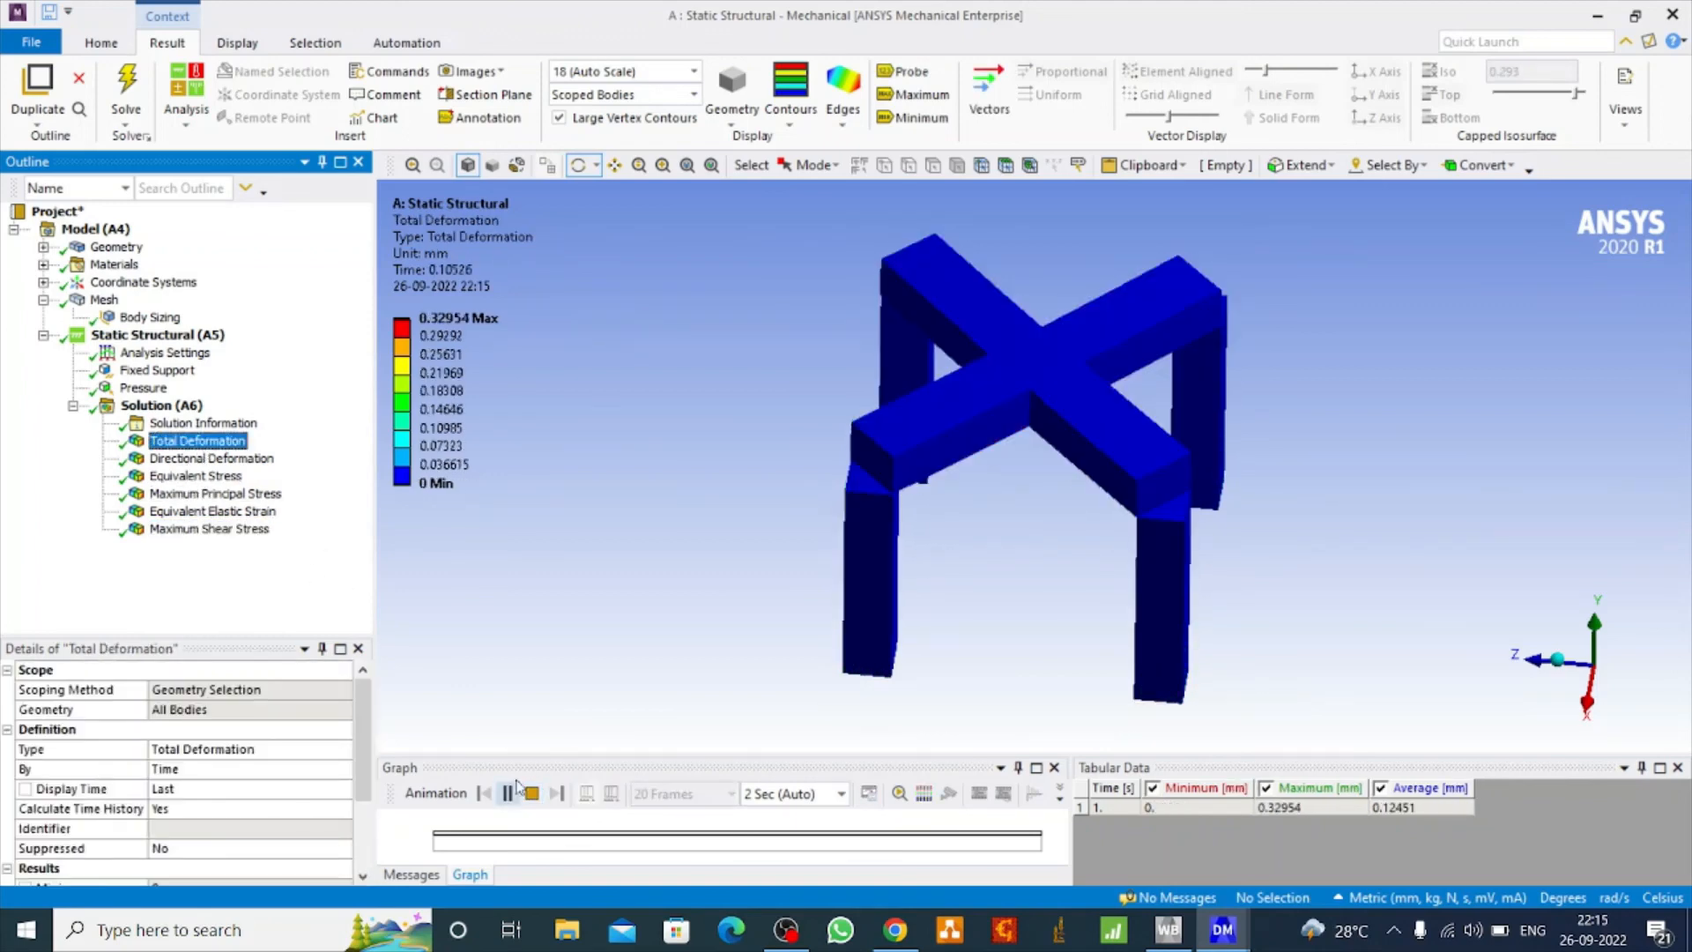